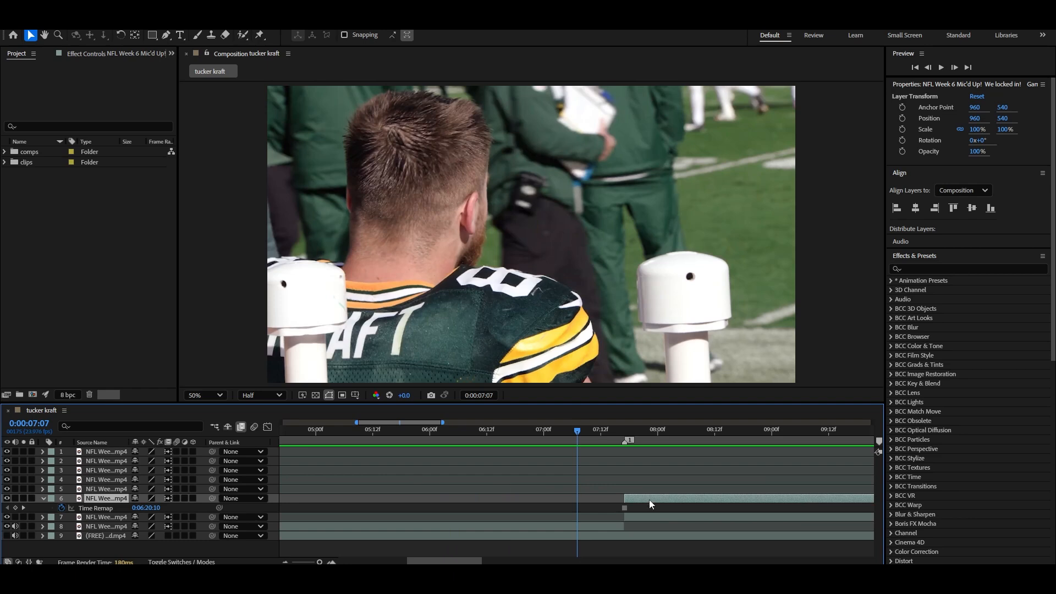
Trim the layer 6 clip to end at 0:00:07:17 by splitting it there and deleting the remainder
left_click_drag(584, 434, 632, 433)
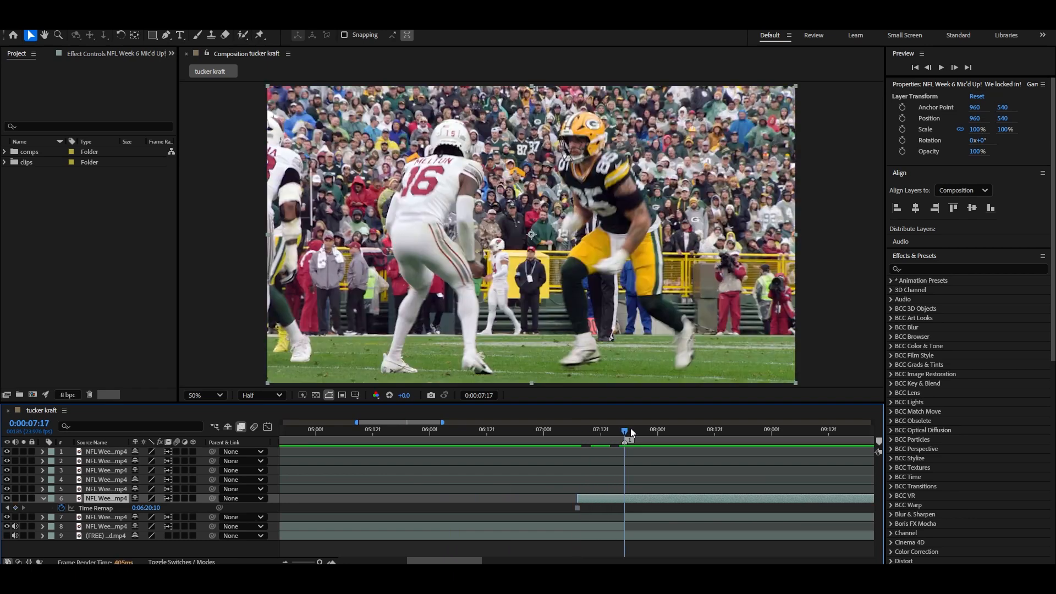
key("ctrl+shift+d")
key("Delete")
key("j")
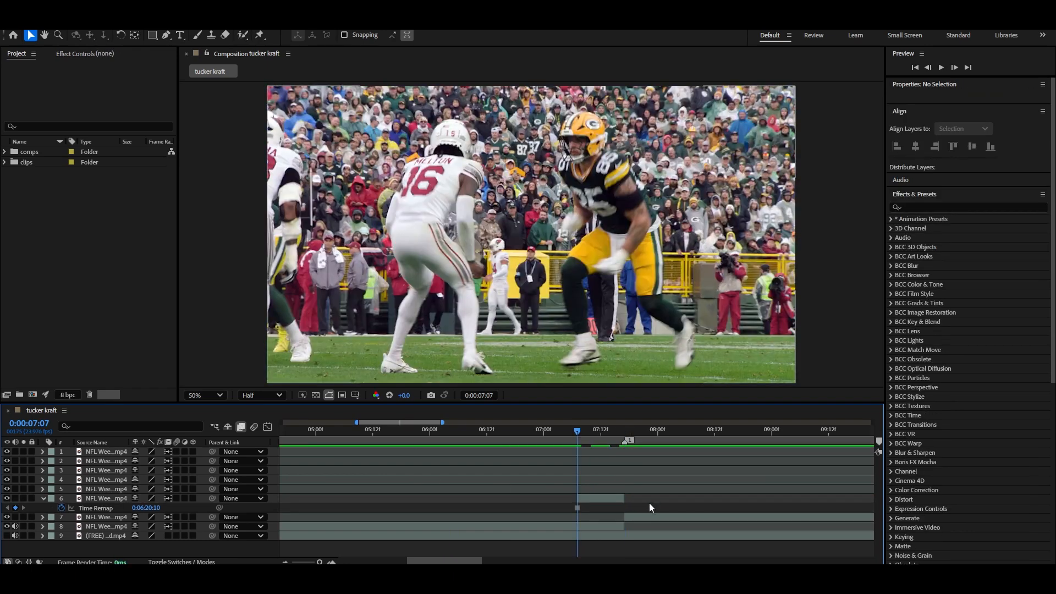
Open the trimmed layer 6 clip for rotoscoping and paint a Roto Brush selection over the player in the black and yellow uniform
left_click(598, 497)
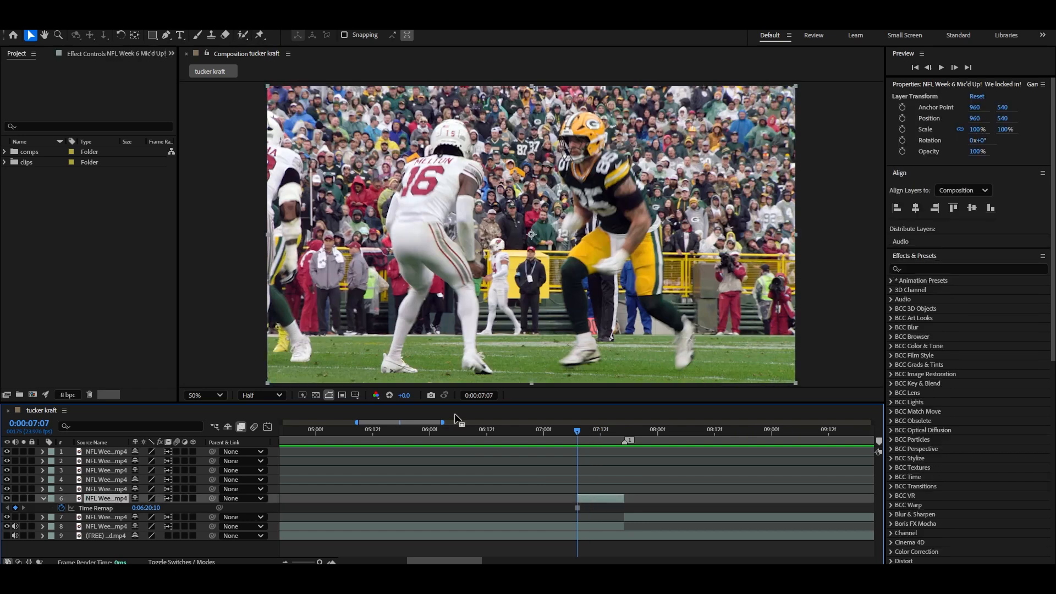
left_click(982, 257)
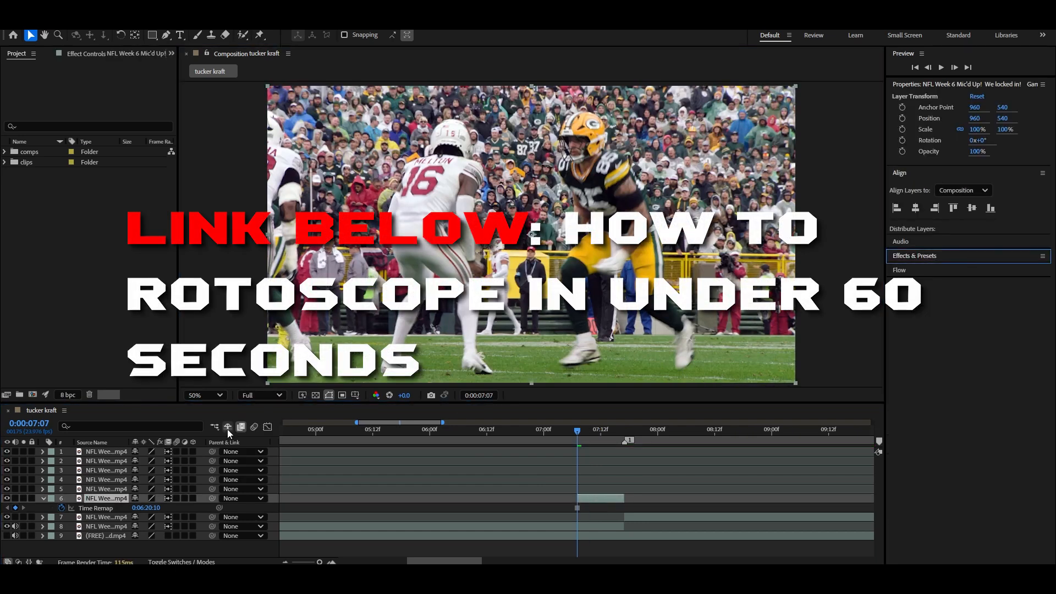
left_click_drag(241, 34, 286, 38)
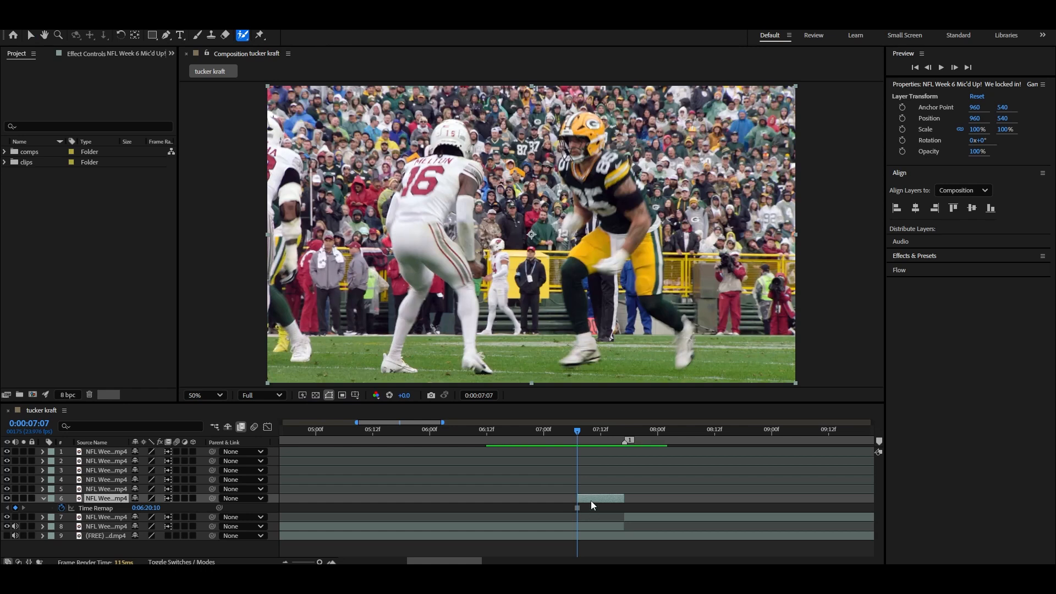
double_click(591, 501)
mouse_move(694, 101)
left_mouse_down()
mouse_move(682, 253)
mouse_move(736, 212)
mouse_move(795, 317)
mouse_move(689, 103)
mouse_move(680, 199)
mouse_move(694, 80)
mouse_move(607, 132)
mouse_move(675, 125)
left_mouse_up()
scroll(670, 79, "up", 1)
left_click_drag(699, 180, 694, 208)
left_click_drag(737, 238, 704, 220)
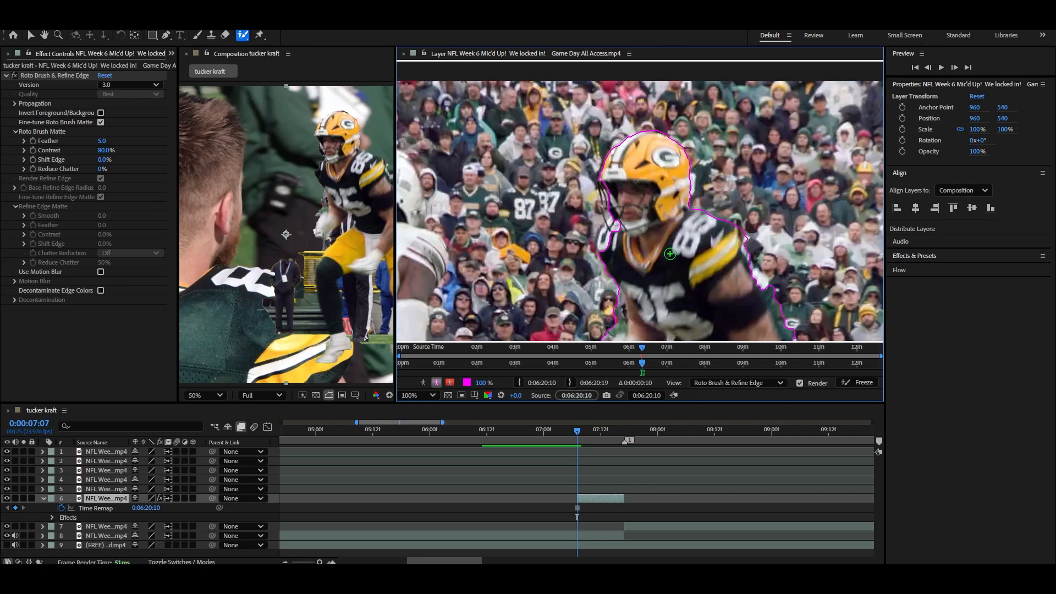
left_click_drag(764, 289, 675, 163)
left_click_drag(651, 125, 699, 208)
left_click_drag(677, 143, 699, 174)
left_click_drag(704, 232, 638, 144)
left_click_drag(637, 148, 639, 187)
mouse_move(657, 281)
left_mouse_down()
mouse_move(687, 300)
mouse_move(679, 188)
left_mouse_up()
mouse_move(710, 252)
left_mouse_down()
mouse_move(708, 280)
mouse_move(591, 203)
left_mouse_up()
Exclude the background between the player's legs and beside his arm, and extend the Roto Brush selection over his missing shoulder edge
mouse_move(544, 144)
left_mouse_down()
mouse_move(496, 148)
mouse_move(498, 194)
left_mouse_up()
left_click_drag(497, 225, 506, 257)
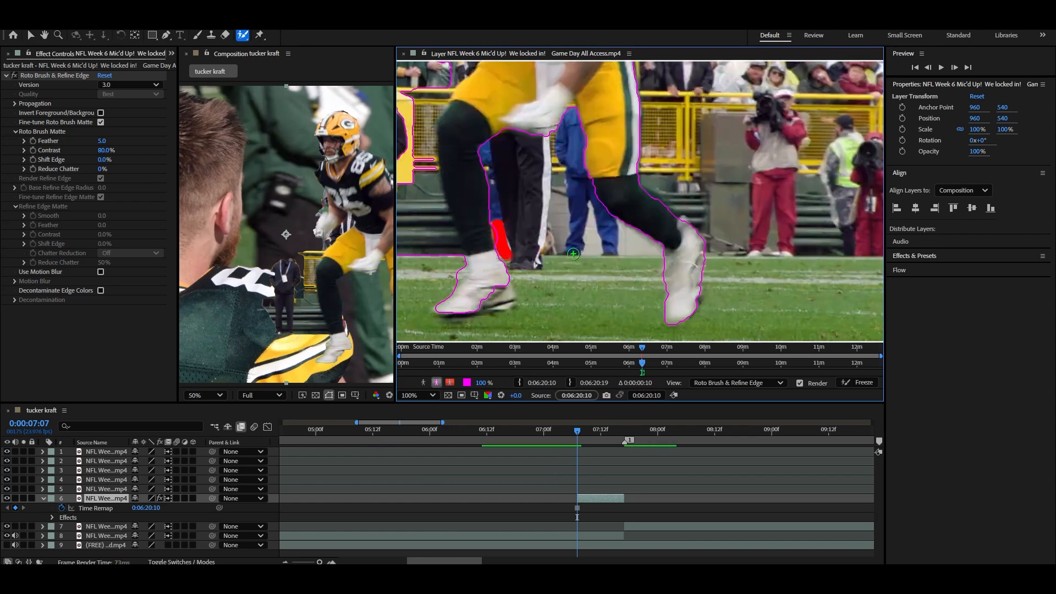
left_click_drag(573, 253, 694, 294)
left_click_drag(555, 174, 574, 312)
mouse_move(613, 123)
left_mouse_down()
mouse_move(543, 209)
mouse_move(564, 157)
left_mouse_up()
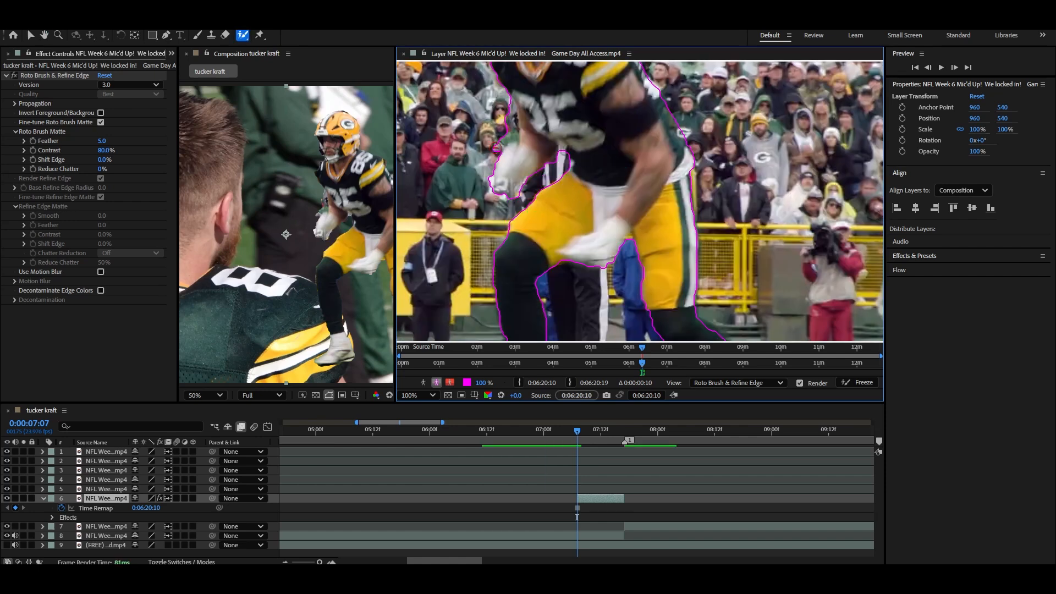
left_click_drag(562, 148, 562, 152)
left_click_drag(561, 153, 635, 290)
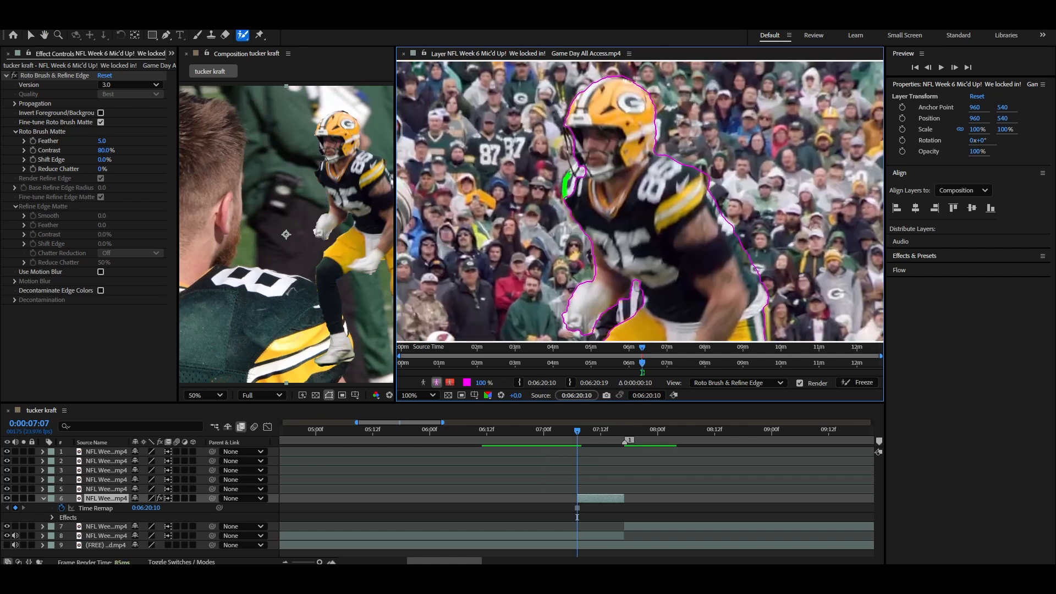
left_click_drag(576, 181, 566, 123)
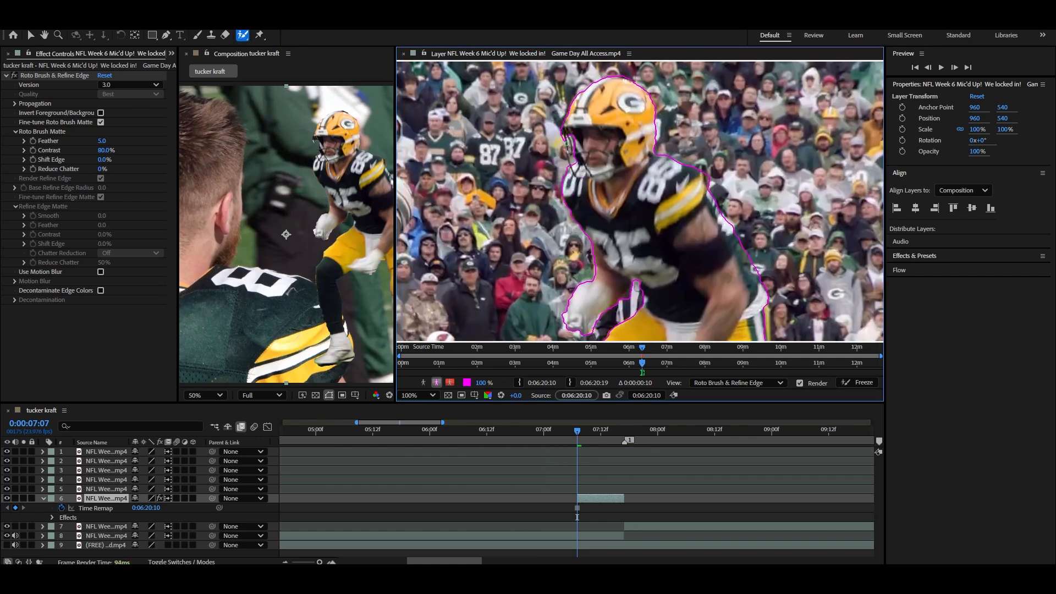
key("period")
left_click_drag(525, 122, 551, 198)
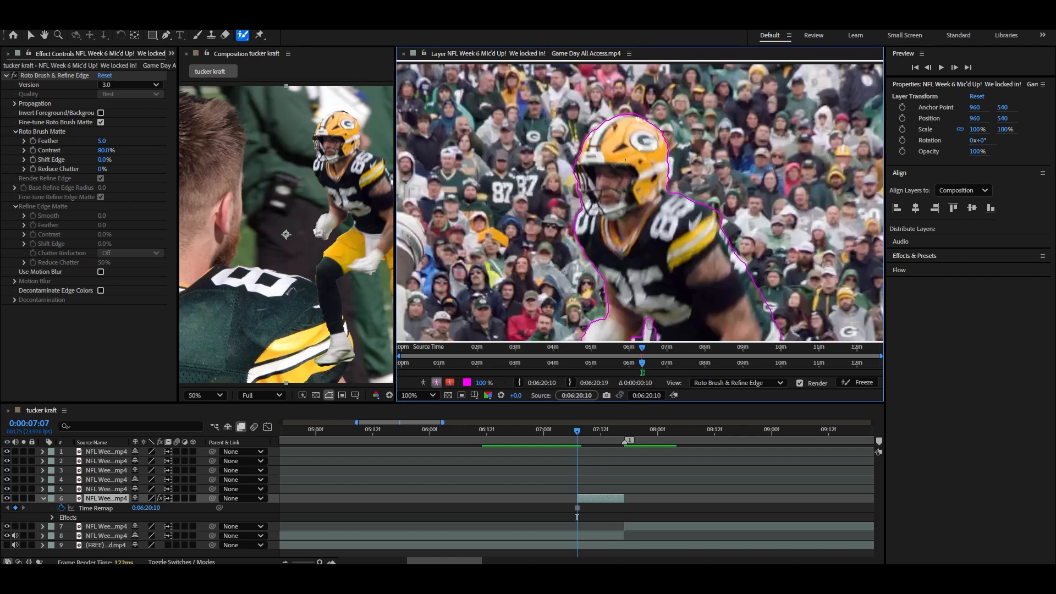
Check the whole cutout, freeze its Roto Brush result, close the layer view and switch back to the Selection tool
key("comma")
scroll(632, 113, "down", 3)
key("space")
left_click_drag(646, 235, 640, 205)
scroll(640, 205, "up", 2)
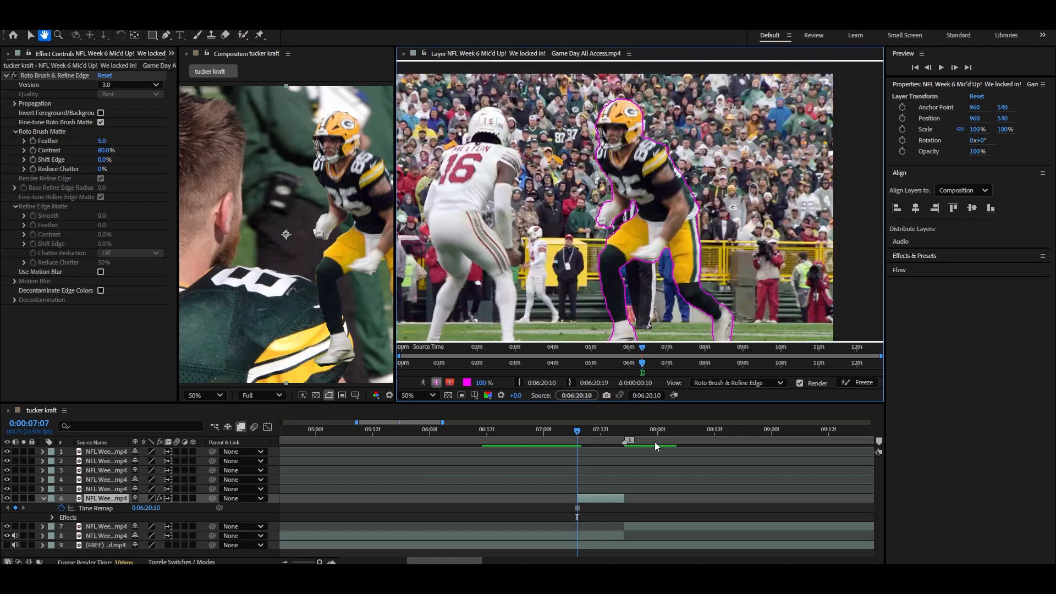
left_click(858, 382)
left_click(403, 54)
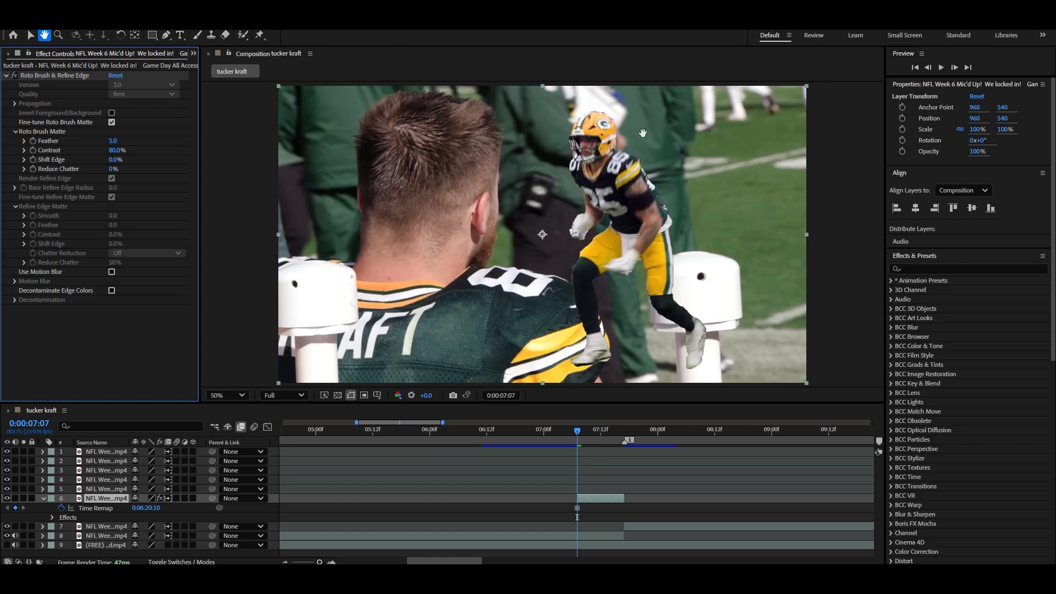
key("v")
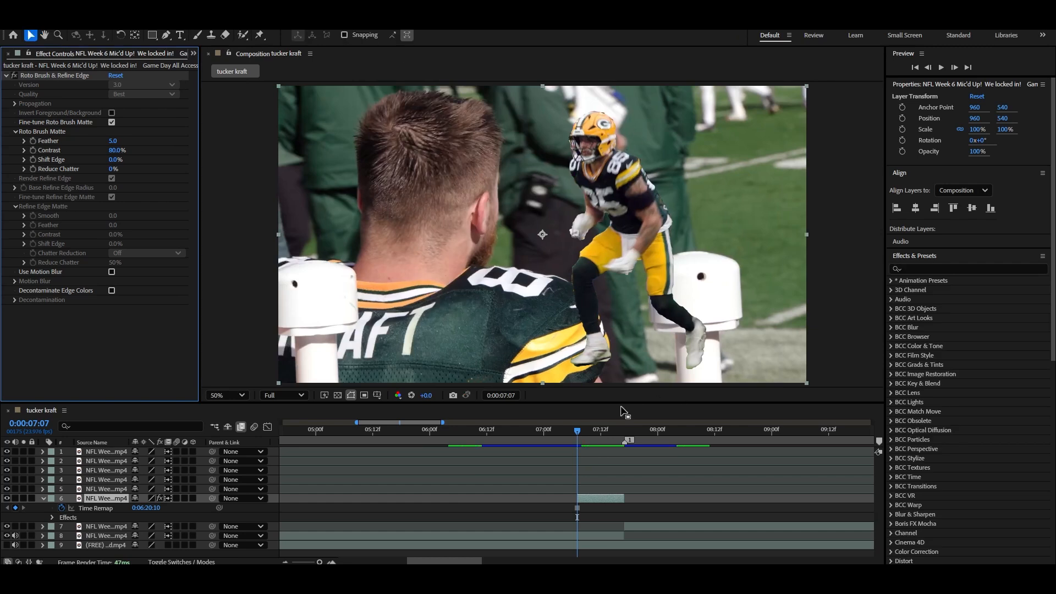
Set the Roto Brush matte's Feather to 25 and Shift Edge to -50%
left_click(113, 141)
type("2")
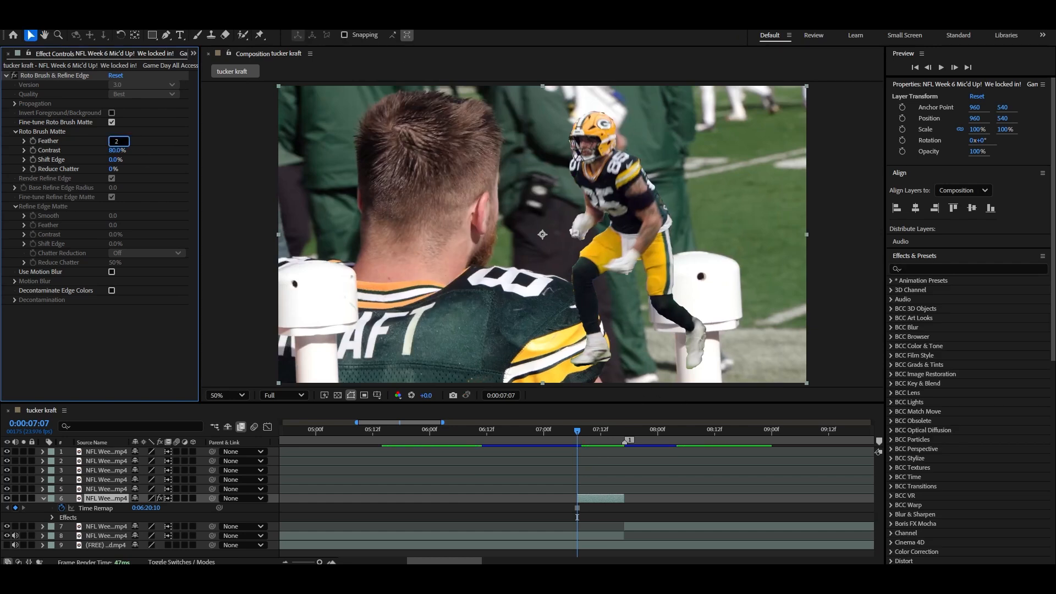
type("5")
key("Return")
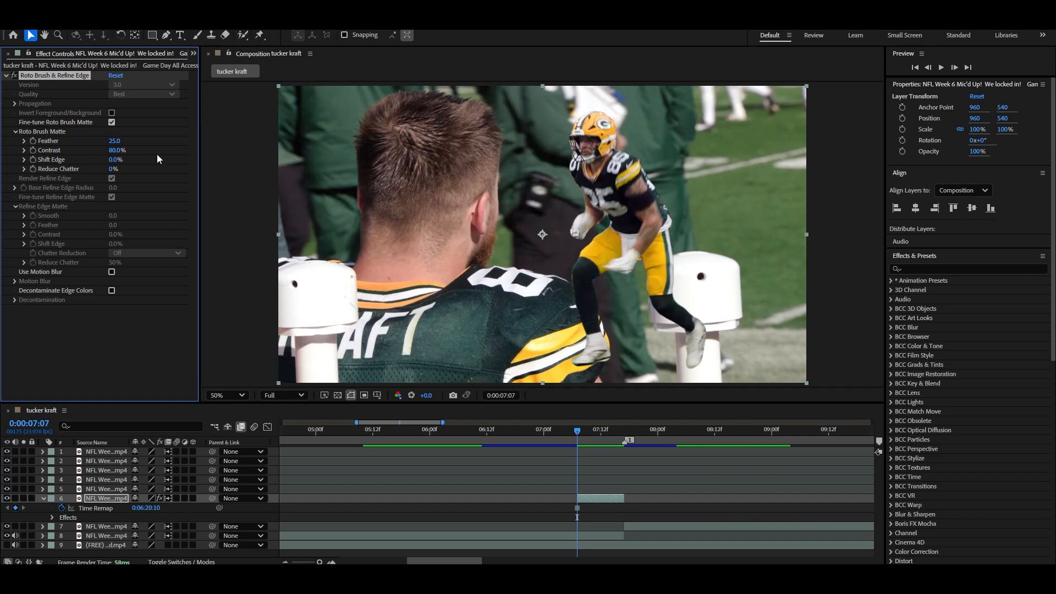
left_click(116, 159)
type("-50")
key("Return")
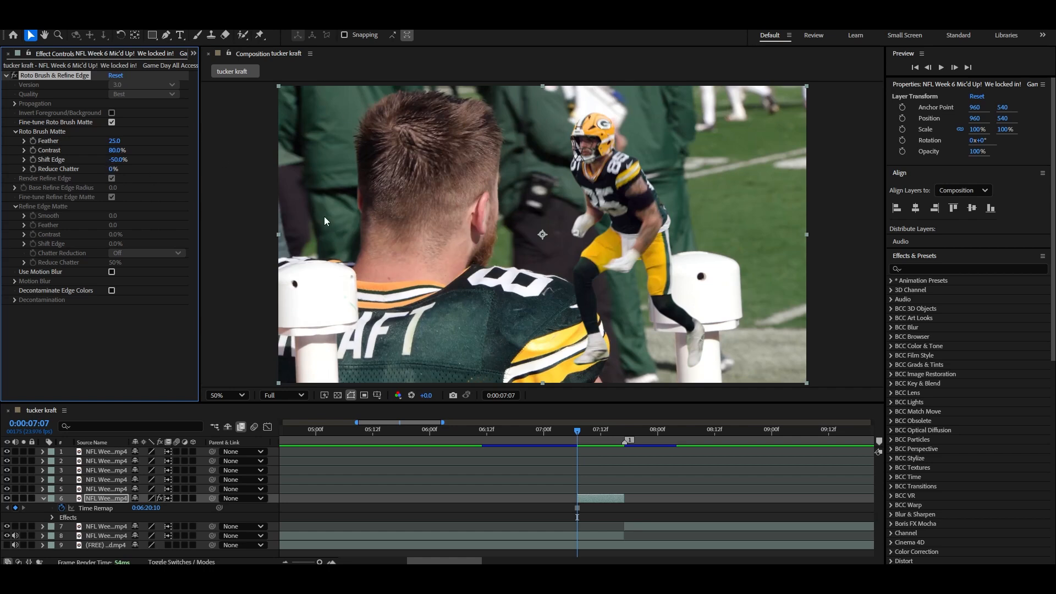
Add a Position keyframe to the cutout layer at 0:00:07:17 with the value 960, 540
left_click(6, 75)
mouse_move(578, 430)
left_mouse_down()
mouse_move(599, 432)
mouse_move(578, 431)
left_mouse_up()
scroll(494, 272, "down", 1)
left_click(288, 397)
left_click(294, 443)
left_click(291, 397)
left_click(293, 429)
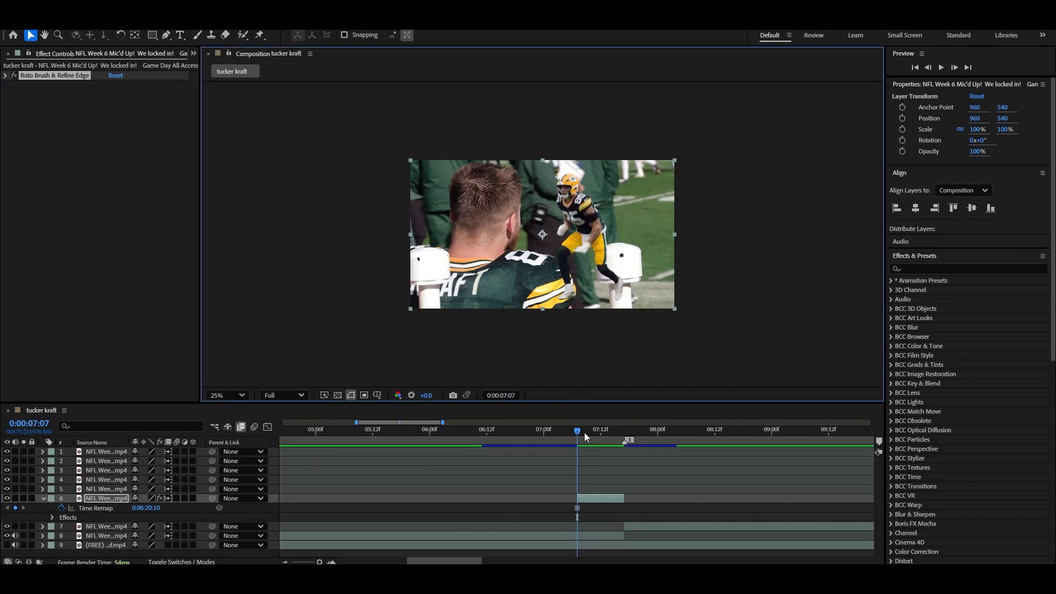
left_click_drag(578, 432, 626, 433)
key("p")
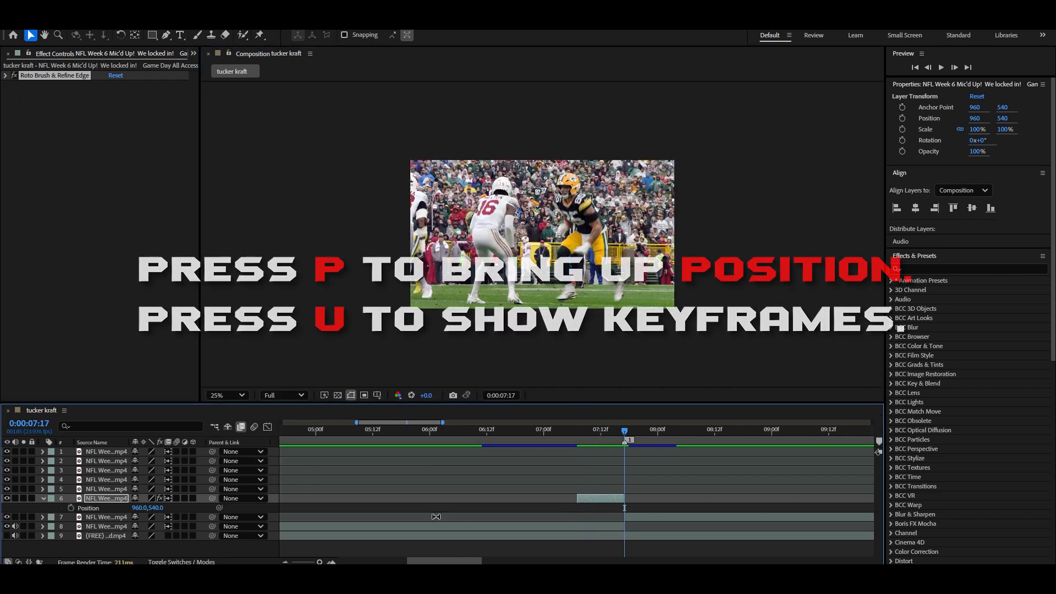
left_click(71, 508)
Shift the cutout vertically at 0:00:07:07 to keyframe the start of its move, and return to 0:00:07:17
left_click_drag(624, 432, 577, 434)
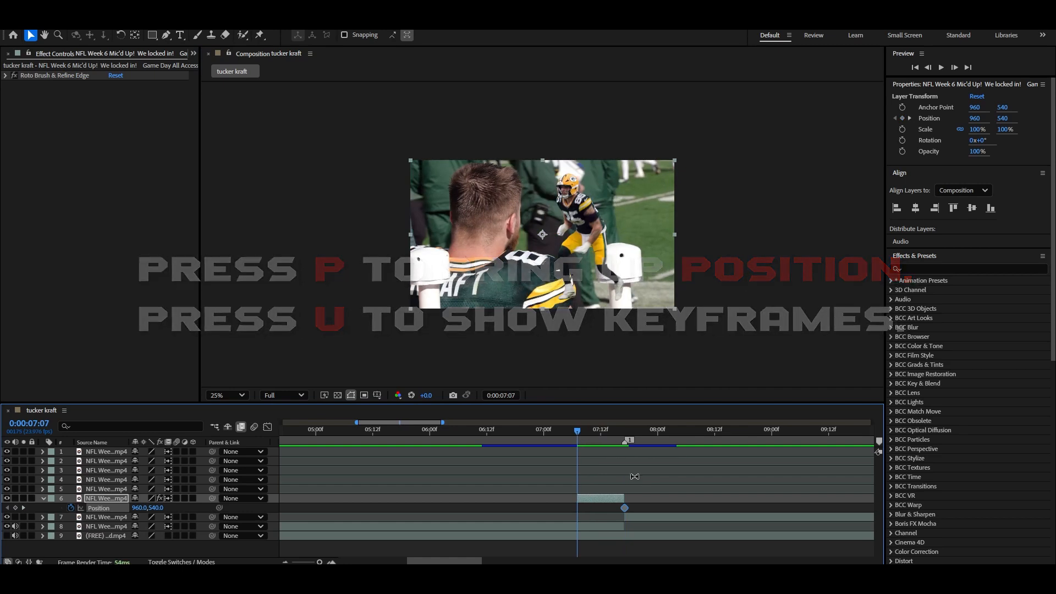
left_click_drag(148, 508, 154, 509)
left_click(628, 437)
mouse_move(629, 437)
left_mouse_down()
mouse_move(610, 437)
mouse_move(625, 437)
left_mouse_up()
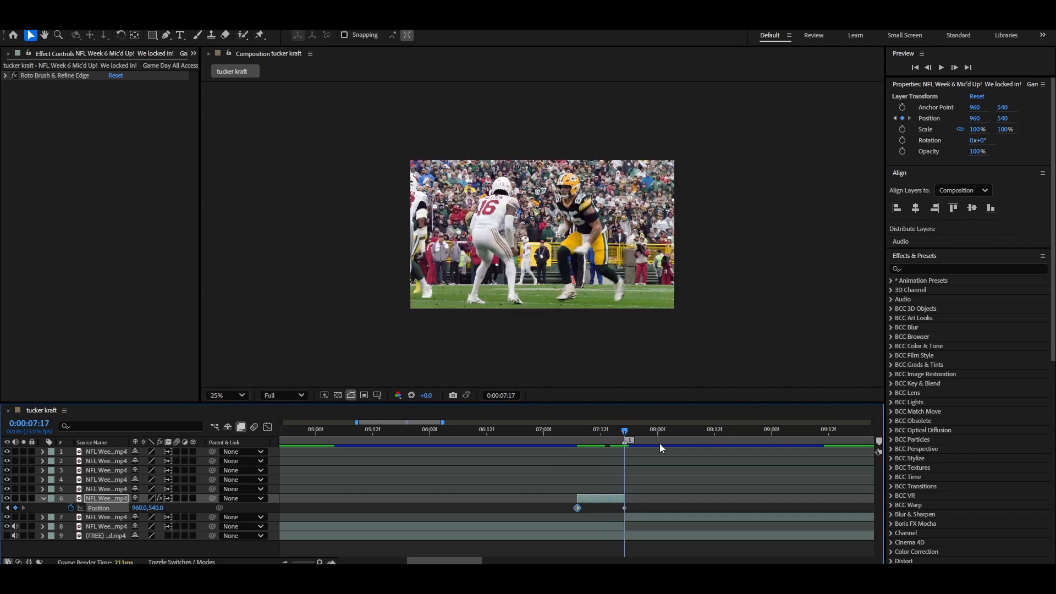
Ease the cutout's ending Position keyframe at 0:00:07:17 and scrub through the animation
right_click(624, 508)
mouse_move(726, 500)
left_click(825, 440)
left_click(618, 430)
left_click_drag(619, 430, 459, 432)
left_click(707, 433)
left_click_drag(707, 433, 626, 510)
Trim the adjustment layer so it runs only from 0:00:07:17 to marker 3 near 0:00:09:00
left_click(635, 519)
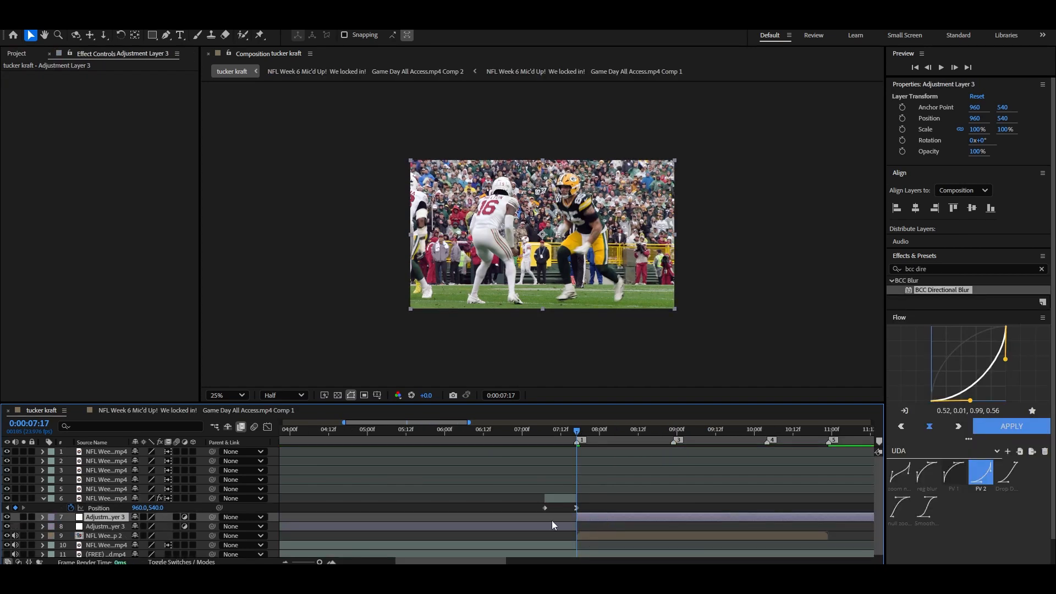
key("Delete")
key("space")
key("shift+Page_Down")
left_click(679, 515)
key("ctrl+shift+d")
key("Delete")
key("shift+Page_Up")
key("shift+Page_Up")
key("shift+Page_Up")
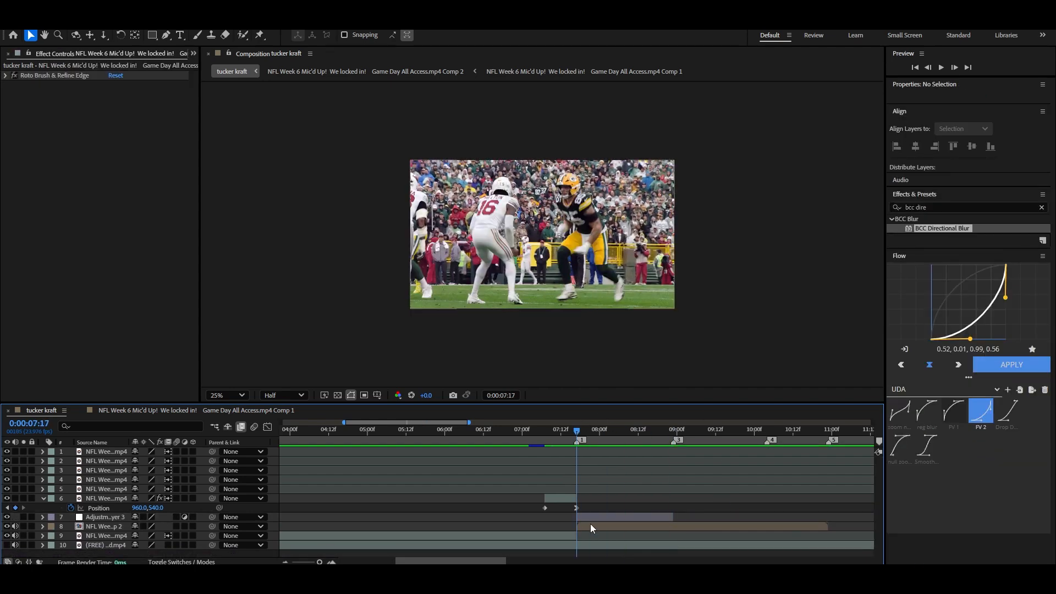
Find the S_Shake effect and apply it to the trimmed adjustment layer
left_click(593, 518)
left_click(903, 269)
type("s_shake")
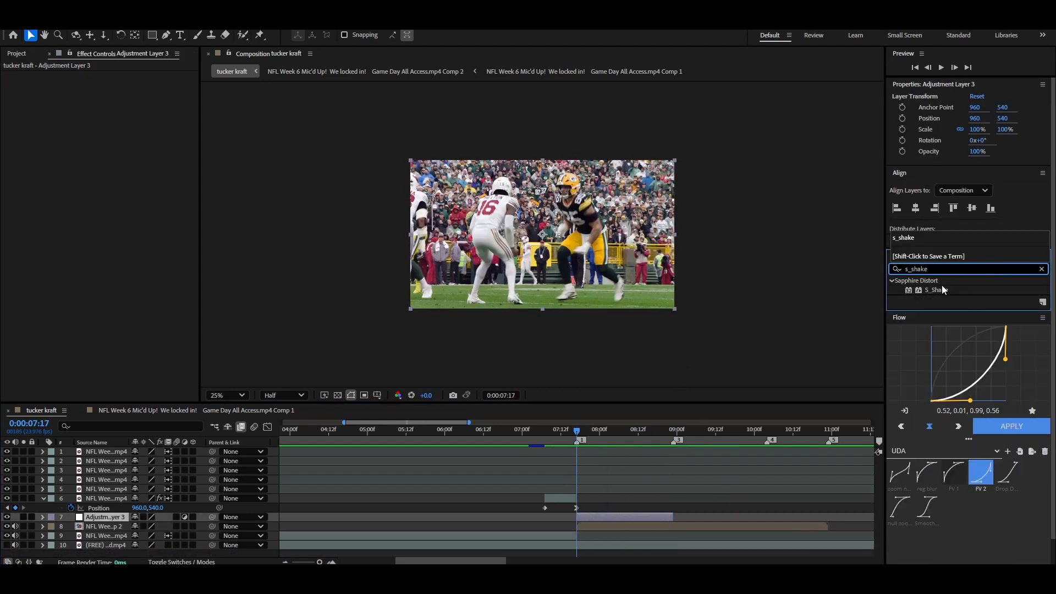
left_click_drag(944, 290, 605, 517)
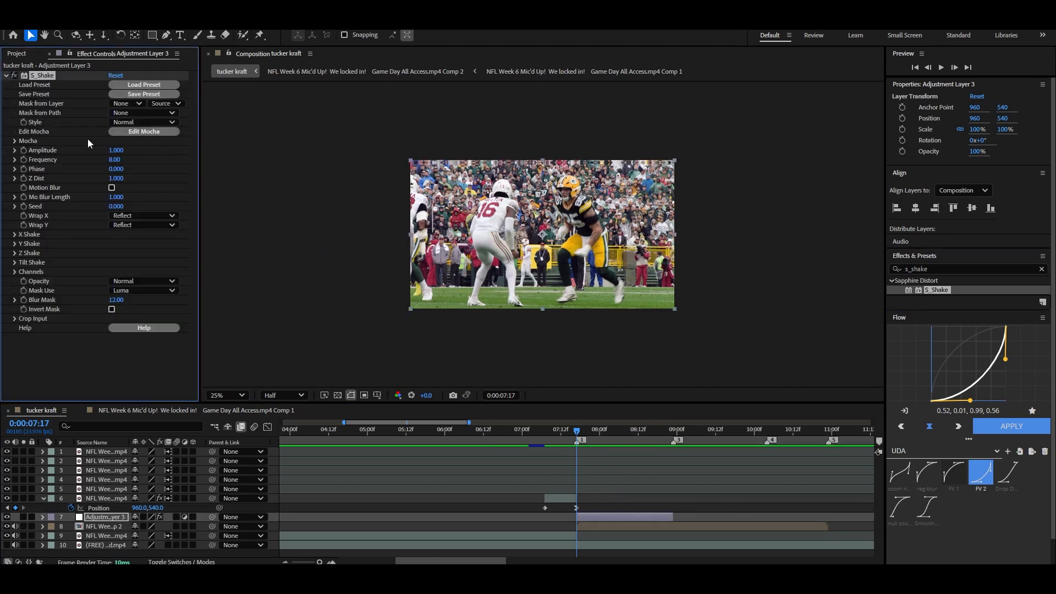
Set S_Shake's Amplitude to 4, Frequency to 14 and Phase to 3
key("Tab")
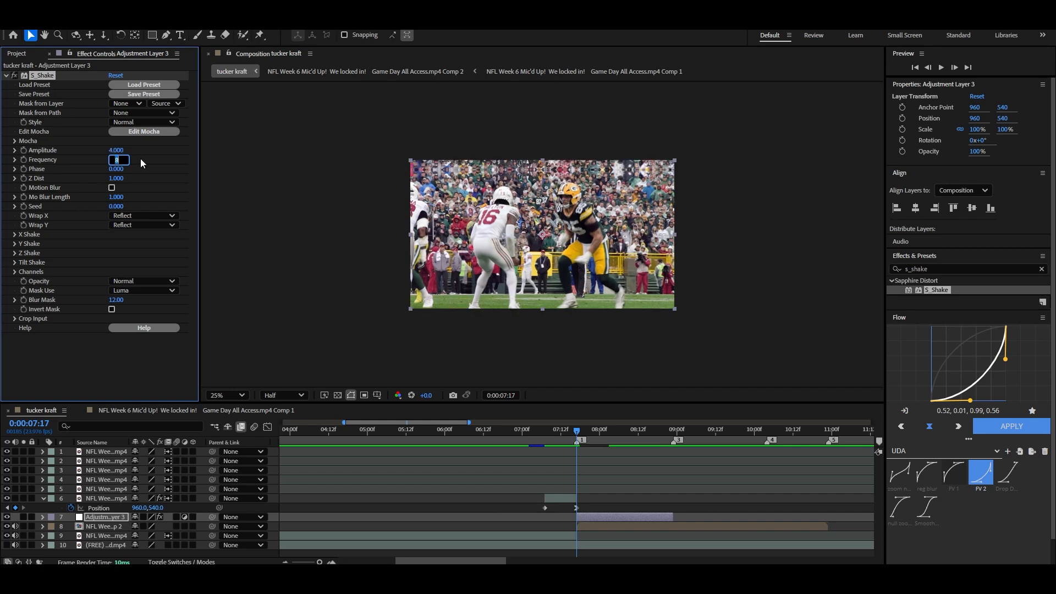
type("4")
key("BackSpace")
type("14")
key("Tab")
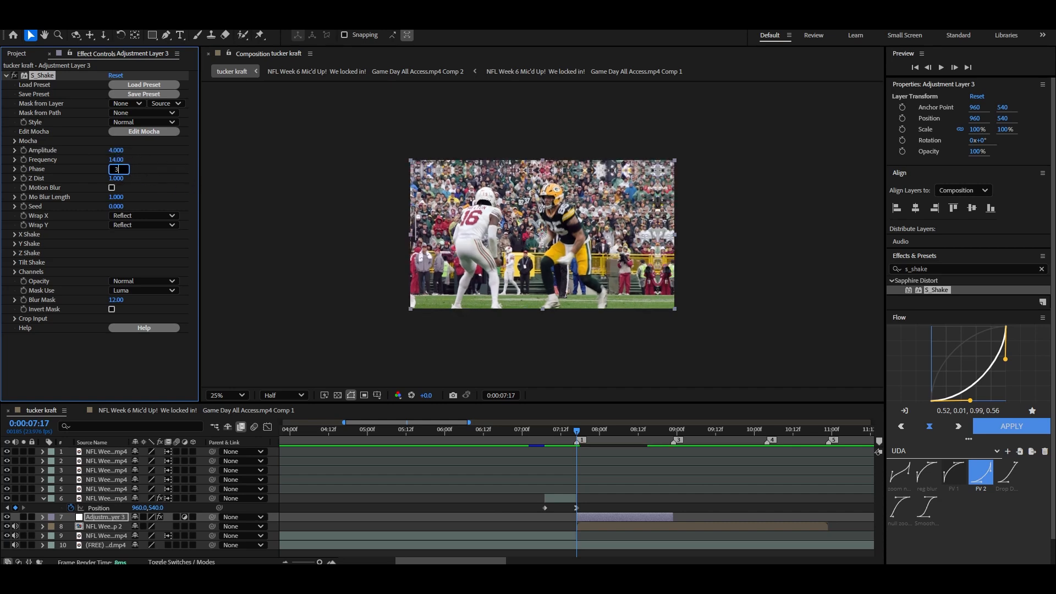
key("Return")
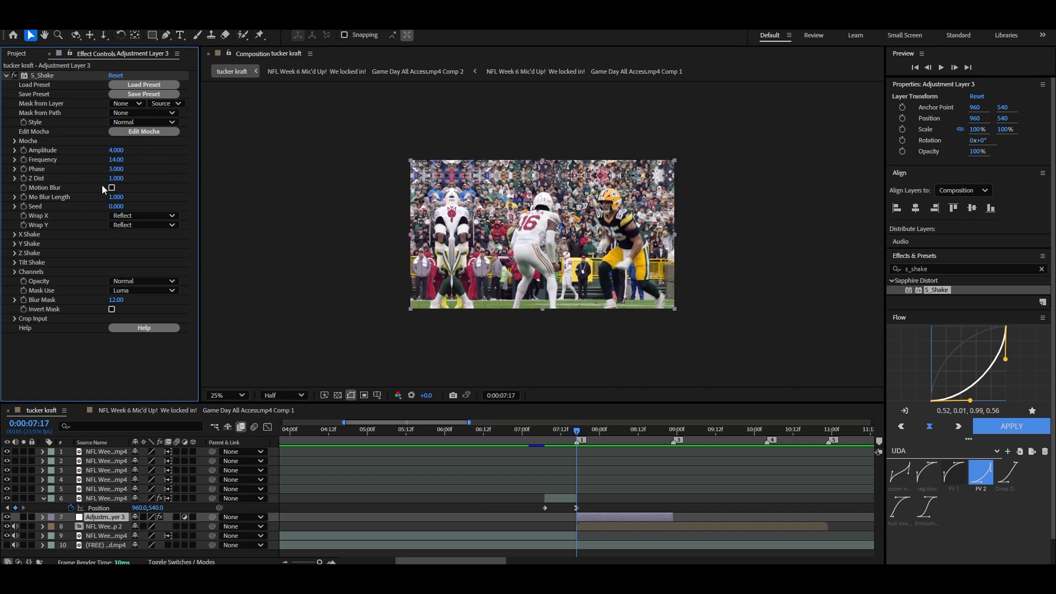
Set the X Shake's X Rand Amp, X Rand Freq and X Wave Freq all to 0
left_click(15, 235)
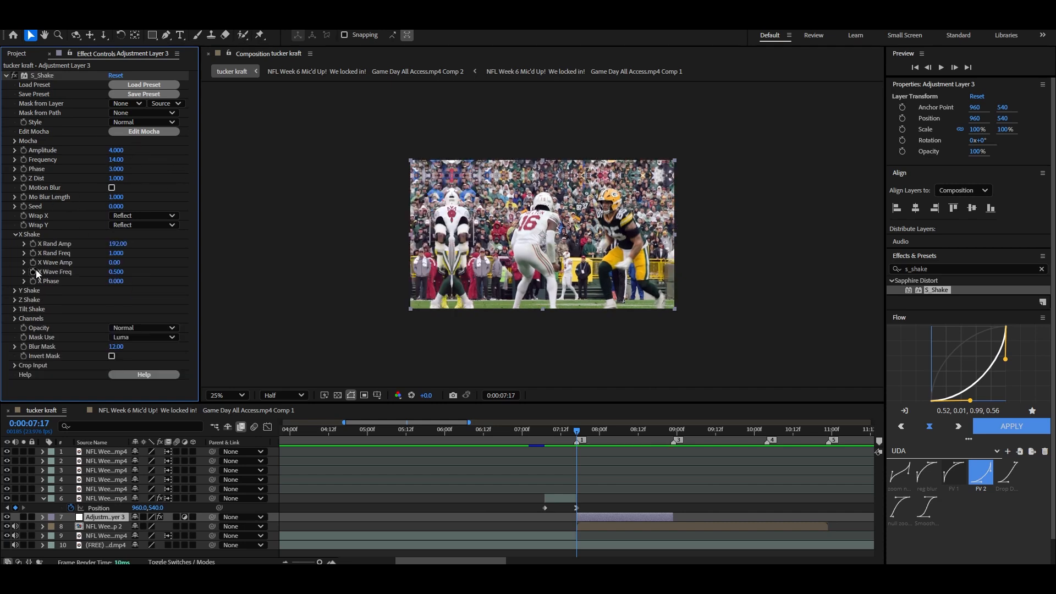
left_click_drag(120, 245, 15, 248)
left_click_drag(115, 254, 48, 262)
left_click_drag(120, 274, 83, 276)
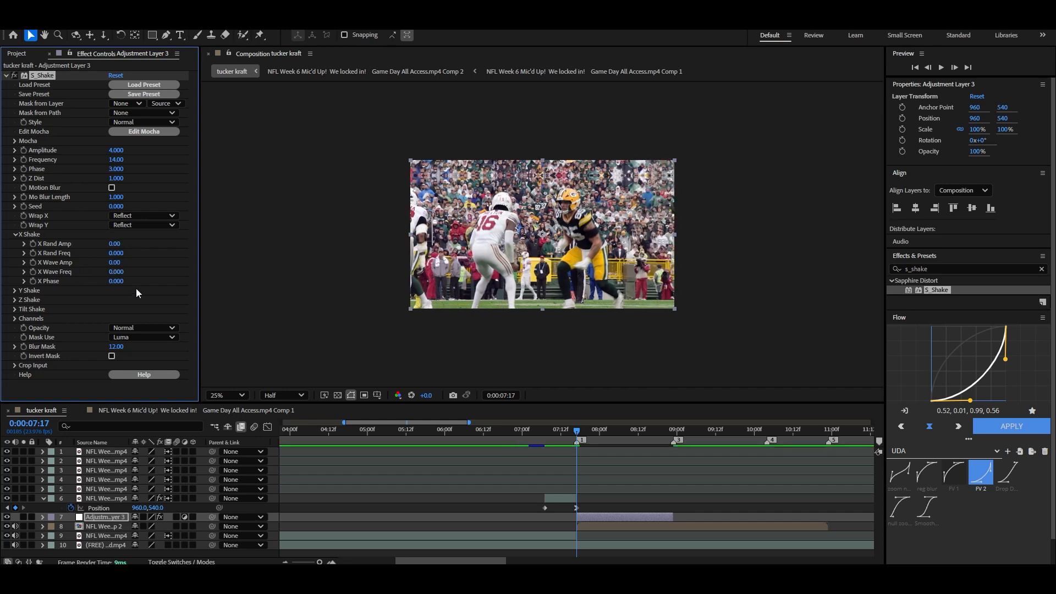
left_click(16, 235)
Set the Y Shake's Y Rand Amp to 120, Y Rand Freq to 1.2, Y Wave Amp to 20 and Y Phase to 3
left_click(16, 244)
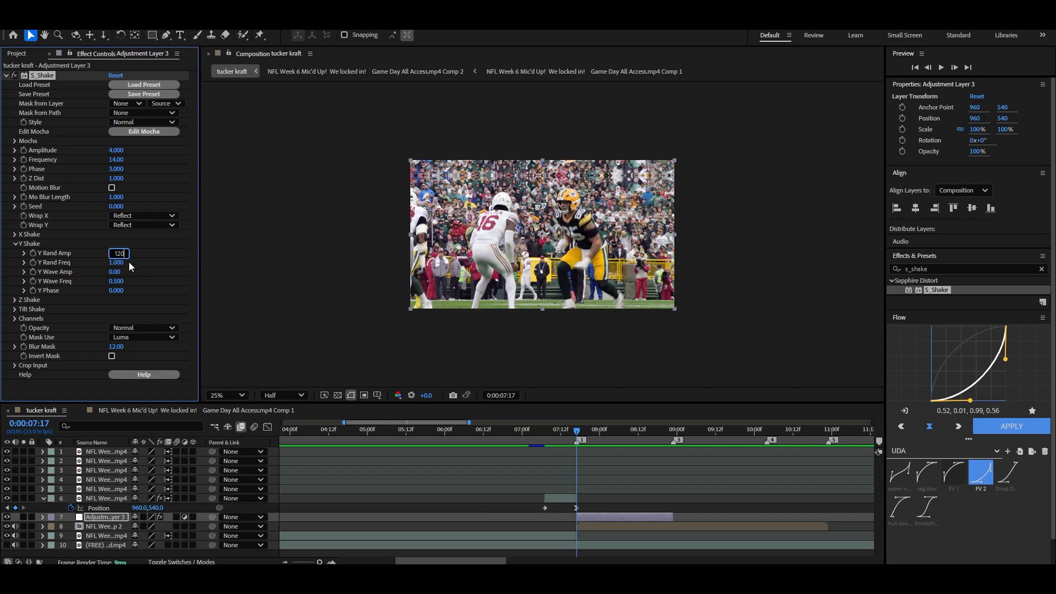
left_click(119, 263)
type("1.2")
key("Return")
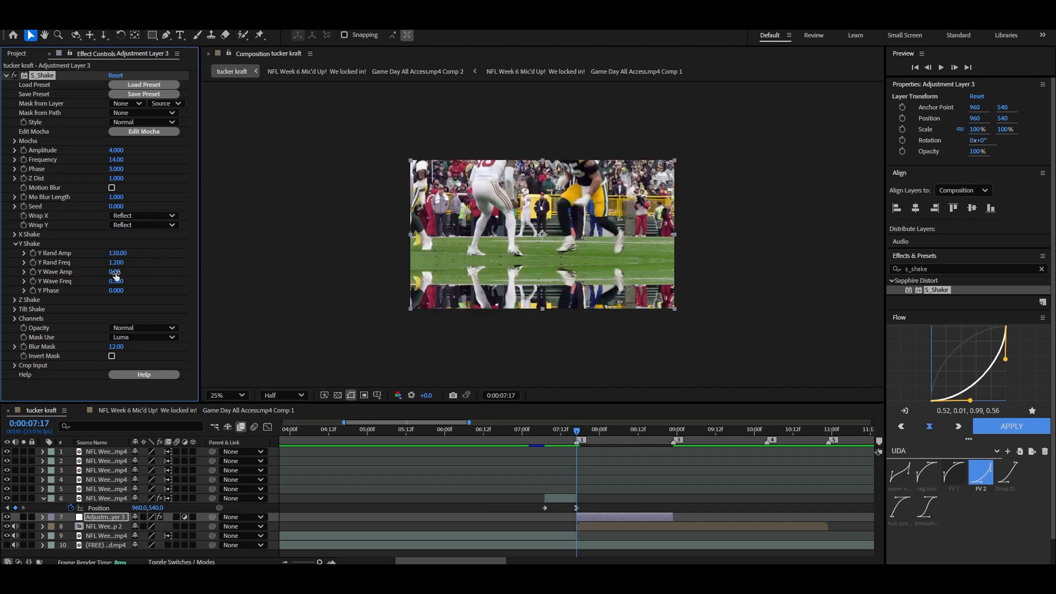
type("20")
key("Return")
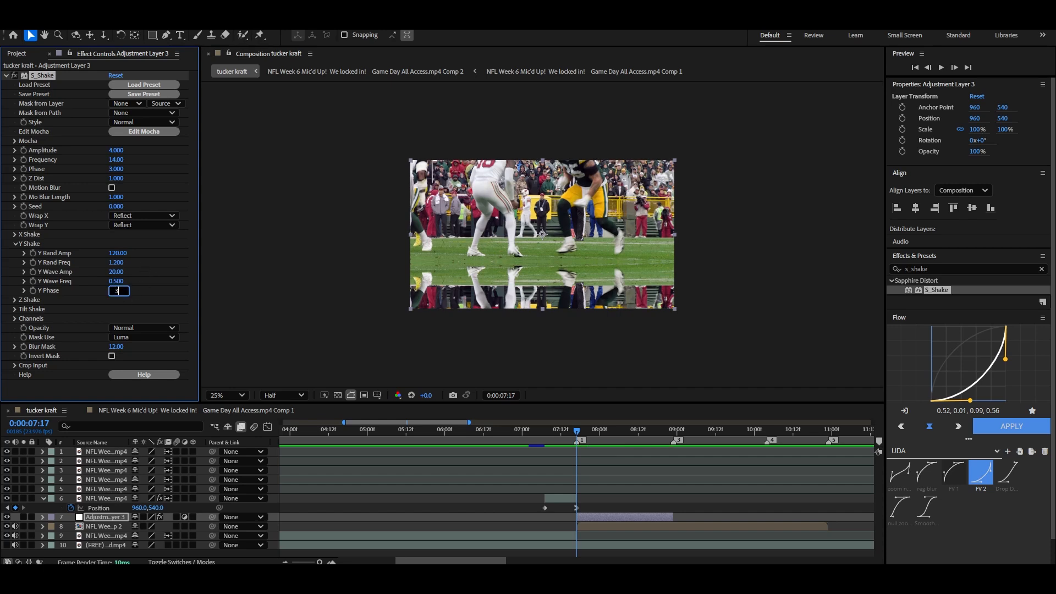
key("Return")
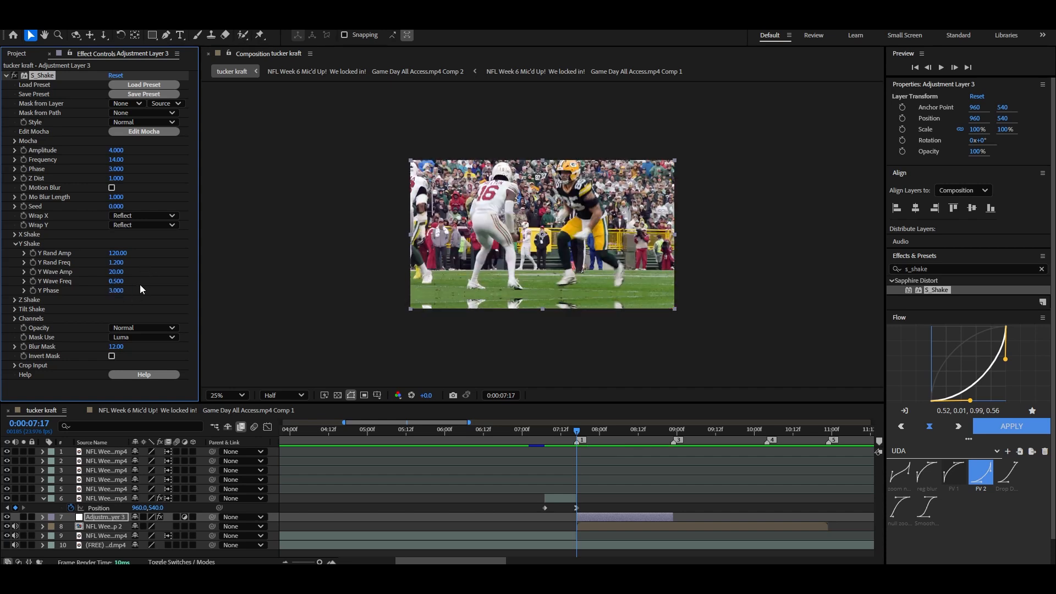
left_click(15, 244)
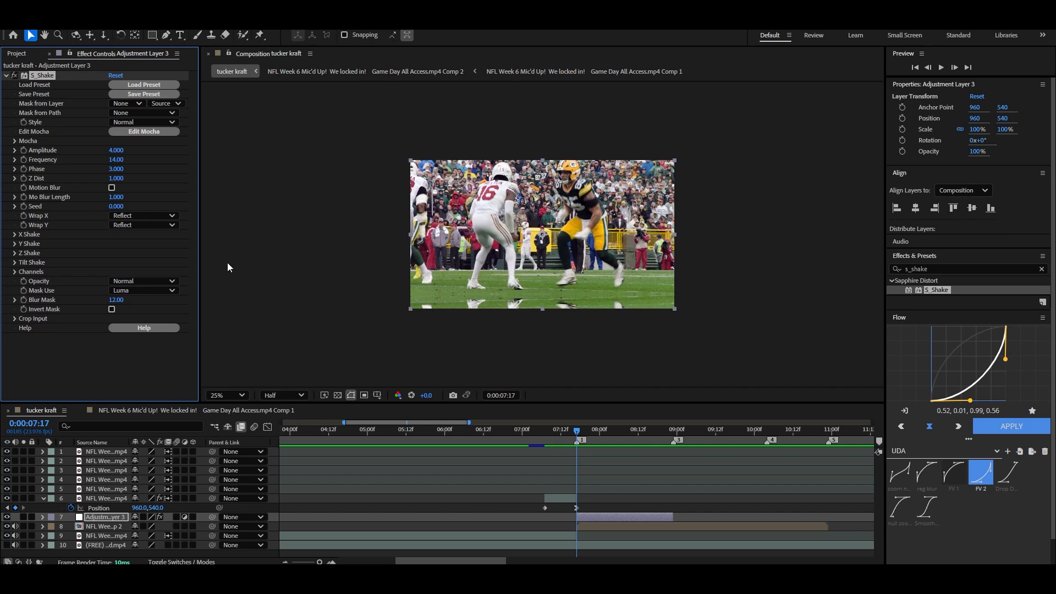
left_click(15, 253)
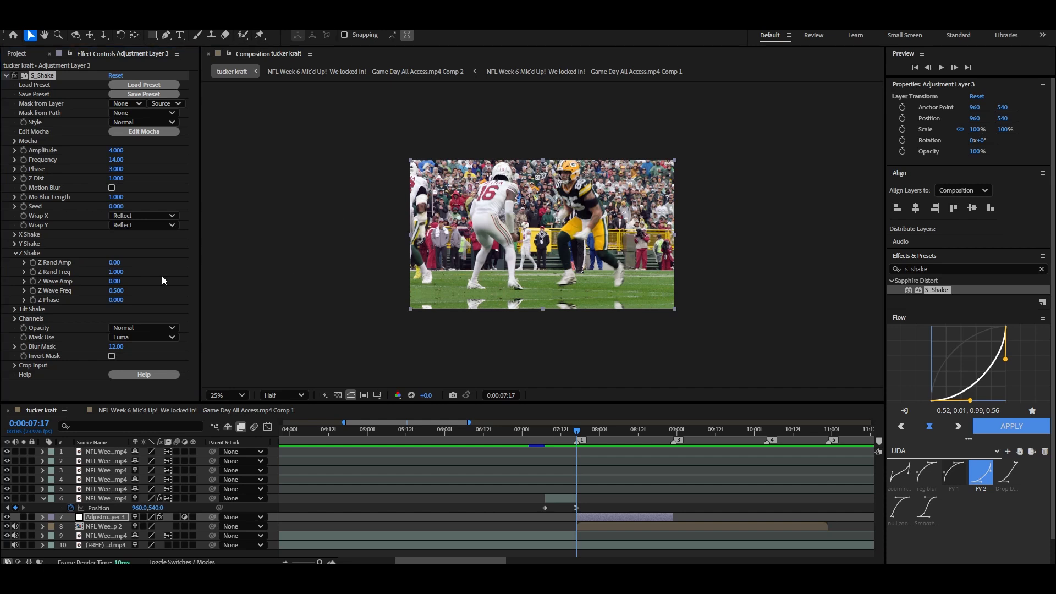
left_click(16, 253)
left_click(14, 263)
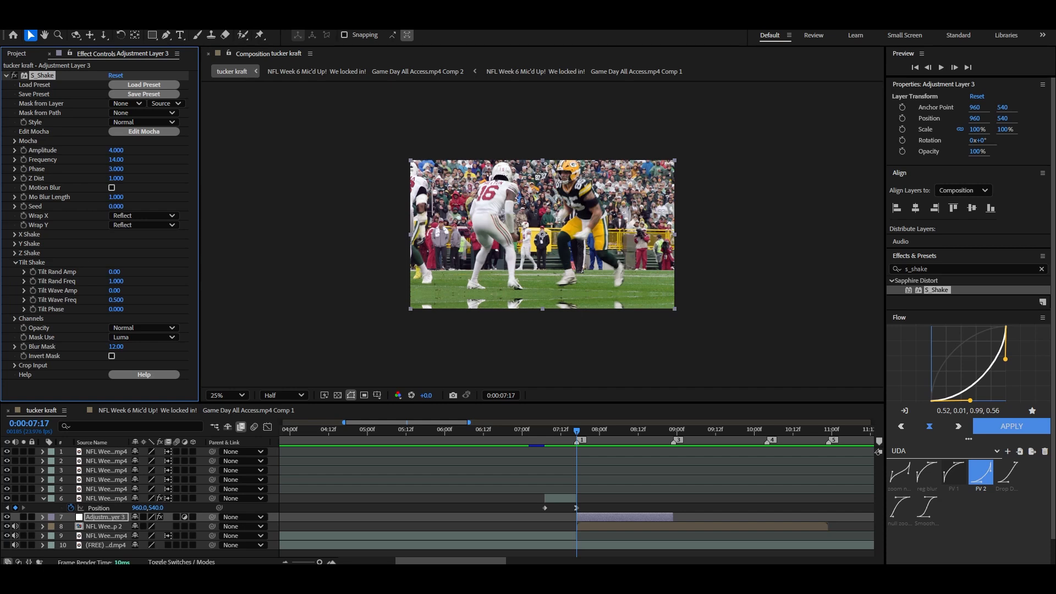
left_click(16, 263)
Keyframe S_Shake's Amplitude from 4 at 0:00:07:17 to 0 at the adjustment layer's last frame, 0:00:08:22
left_click(594, 521)
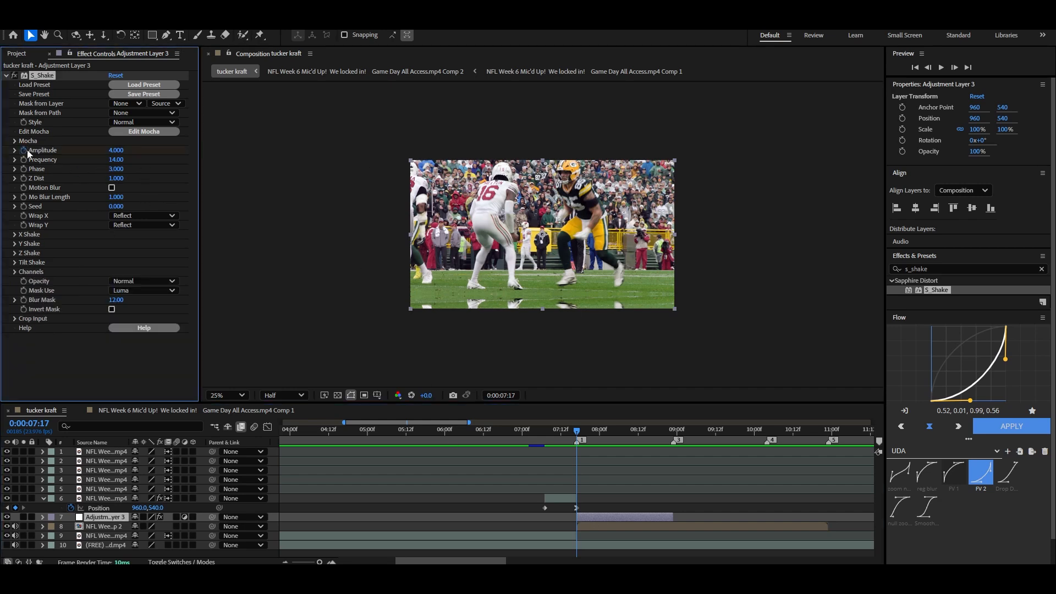
left_click_drag(577, 431, 677, 433)
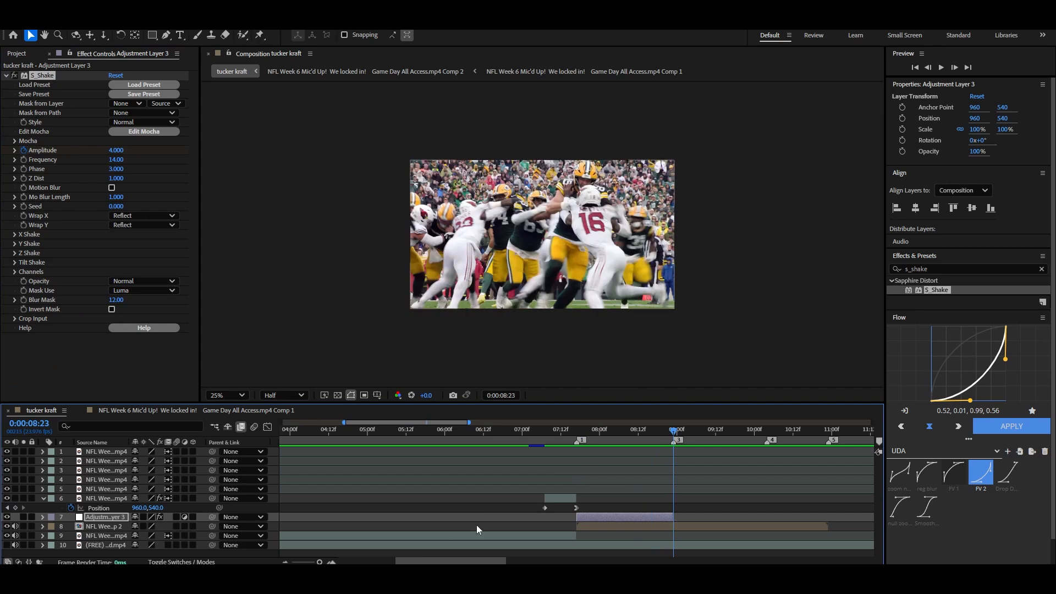
key("Page_Up")
left_click(116, 150)
type("0")
key("Return")
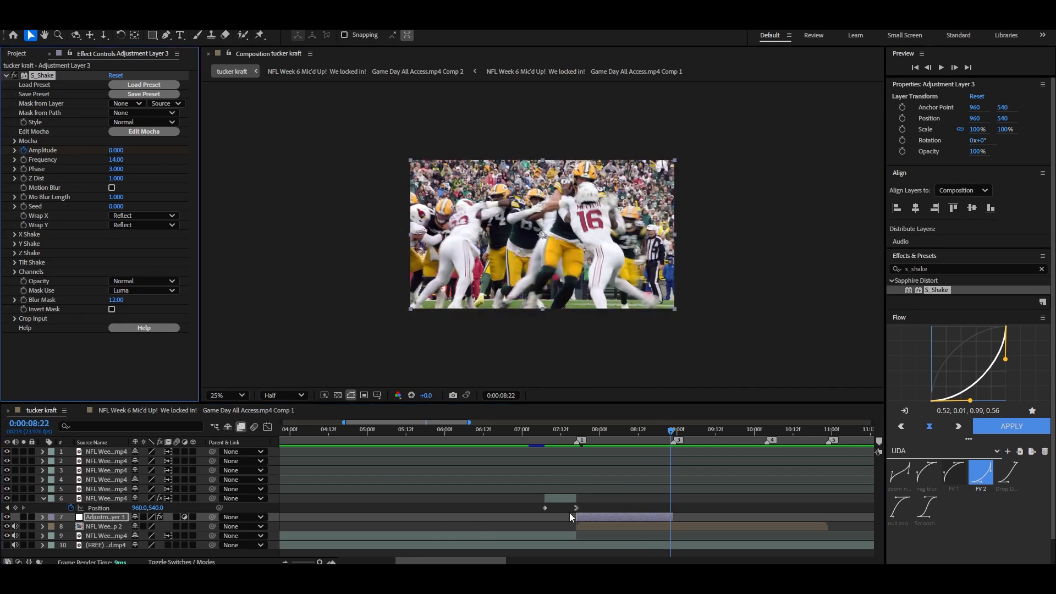
Easy ease the two Amplitude keyframes and shape their graph so the shake drops off quickly at the start
key("u")
scroll(707, 493, "down", 1)
key("F9")
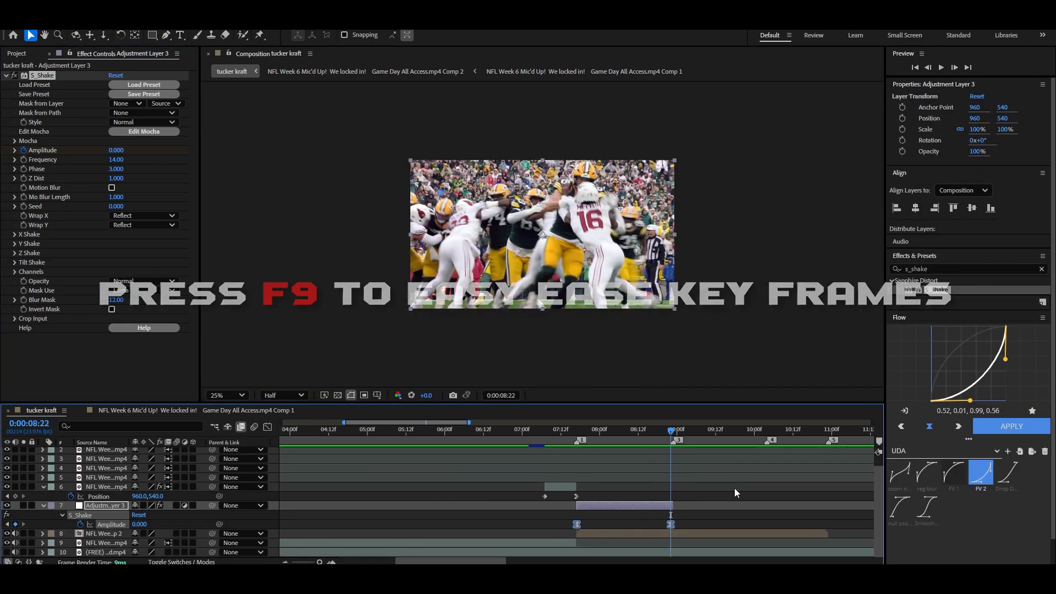
key("shift+F3")
left_click_drag(623, 497, 483, 483)
left_click_drag(670, 431, 576, 430)
left_click(268, 427)
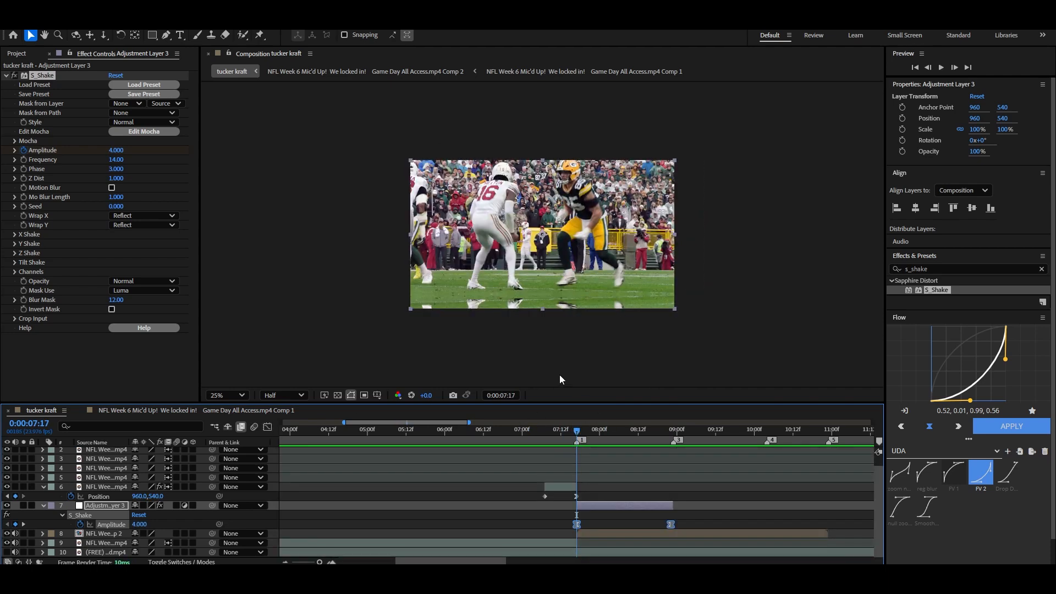
Find the BCC Directional Blur effect and apply it to the same adjustment layer
left_click(7, 75)
left_click(961, 268)
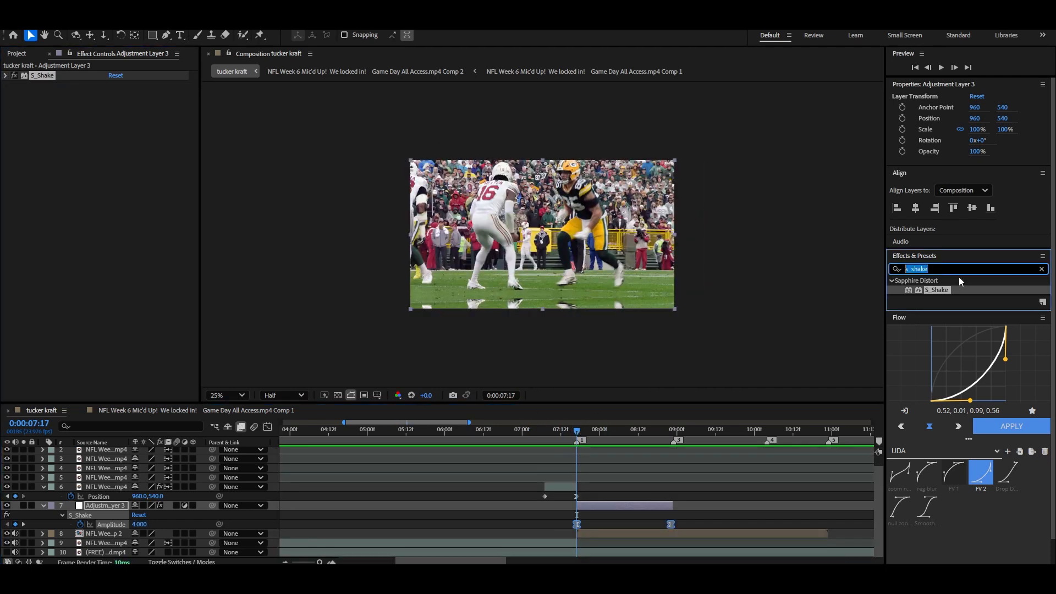
type("bvv")
key("BackSpace")
type("cc dire")
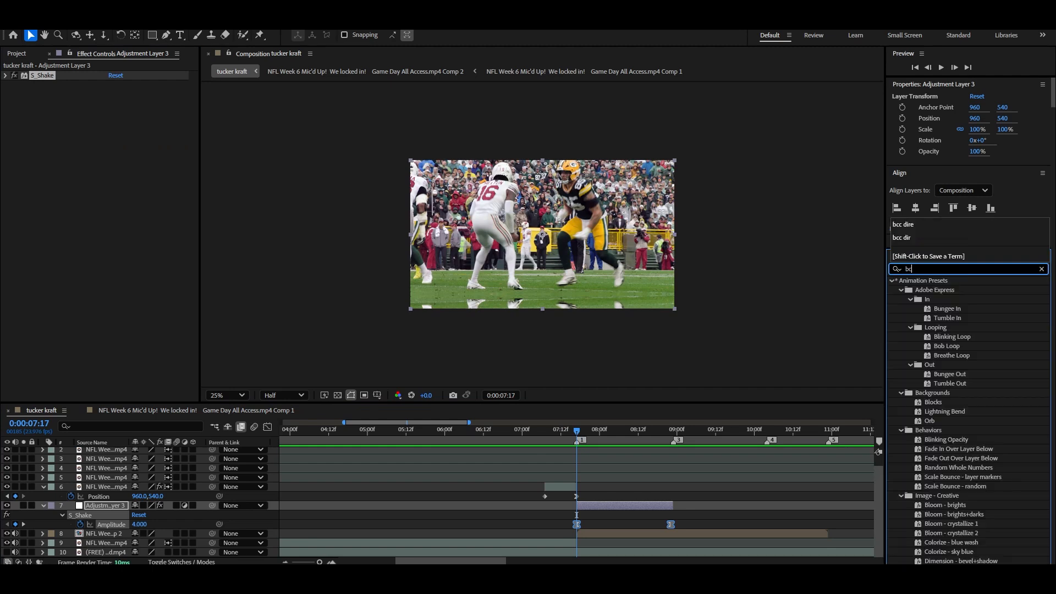
left_click_drag(901, 292, 611, 505)
Keyframe BCC Directional Blur's Blur Amount from 80 at 0:00:07:17 to 0 at 0:00:08:03
left_click_drag(117, 148, 148, 148)
type("0")
key("Tab")
type("0")
key("Return")
left_click_drag(114, 148, 150, 159)
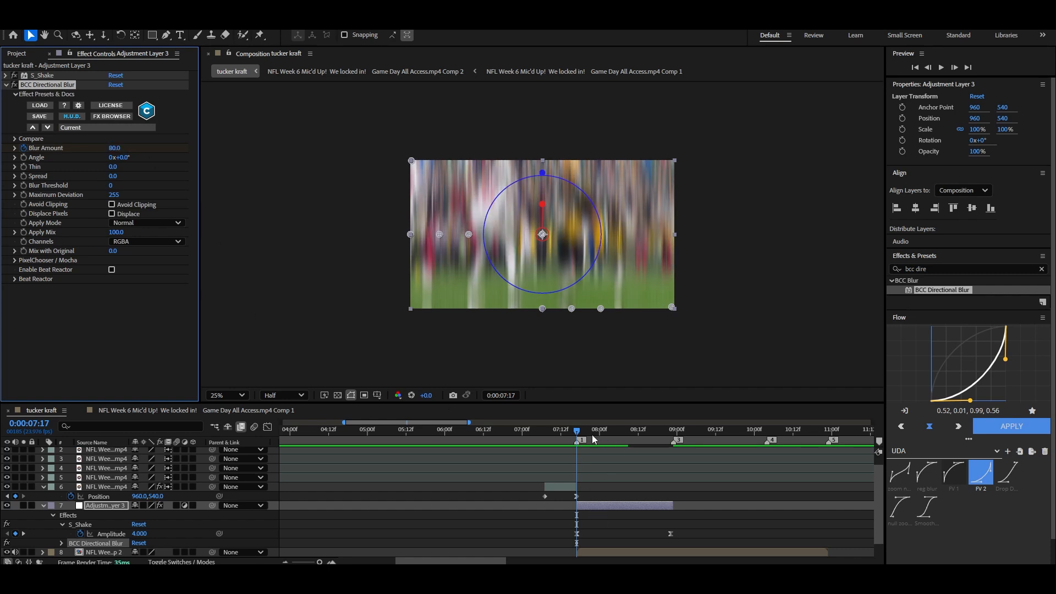
key("shift+Page_Down")
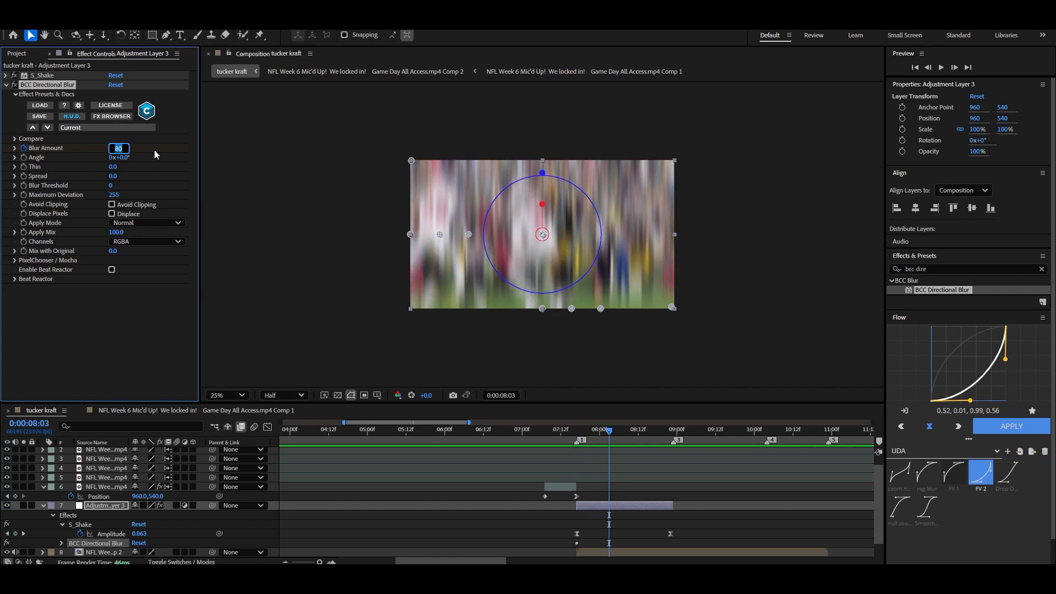
key("Return")
Ease the Blur Amount keyframes, shape their graph into a steep initial drop with a long tail, and preview the blur
key("u")
key("u")
scroll(651, 521, "down", 4)
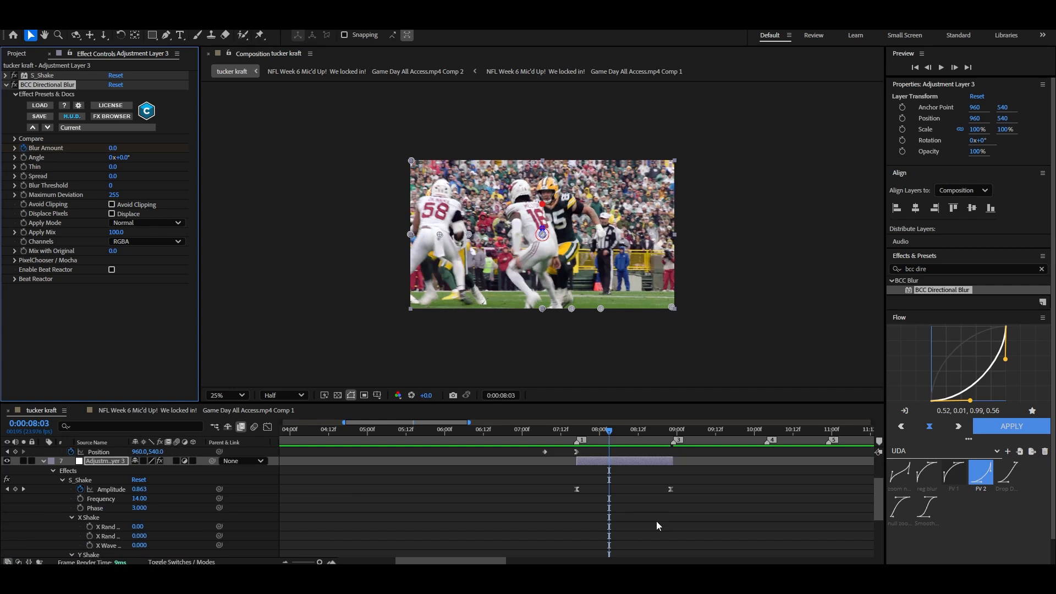
left_click_drag(619, 527, 570, 512)
key("shift+F3")
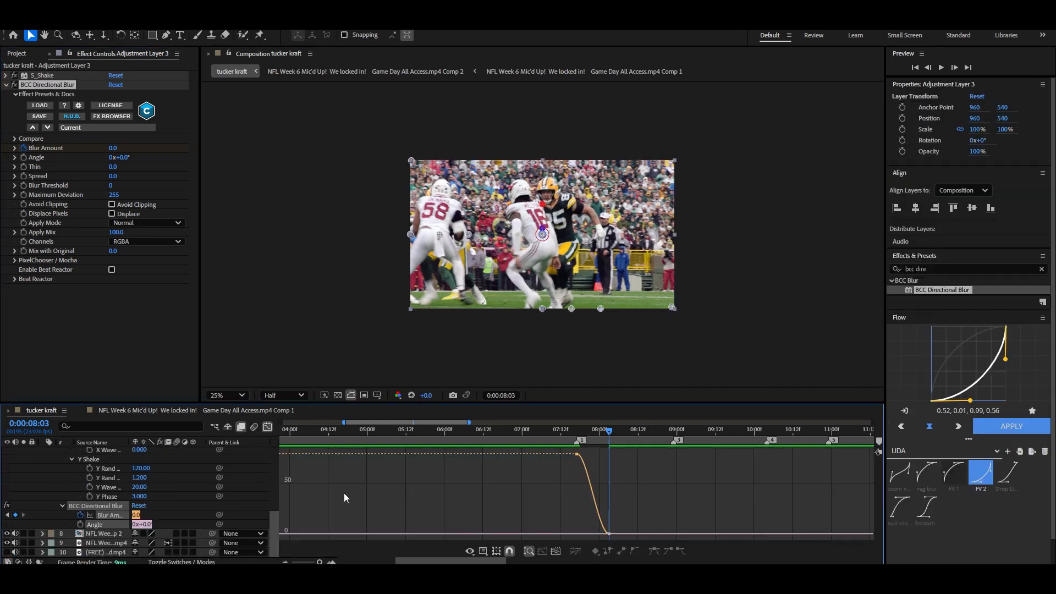
left_click_drag(317, 561, 320, 561)
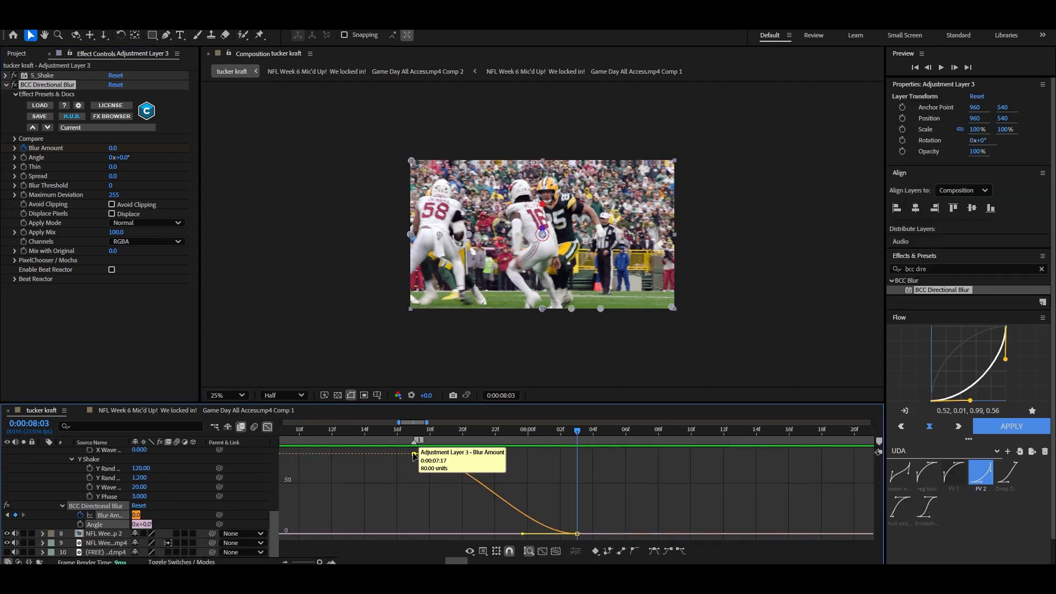
left_click_drag(489, 491, 358, 486)
left_click_drag(574, 432, 375, 429)
key("space")
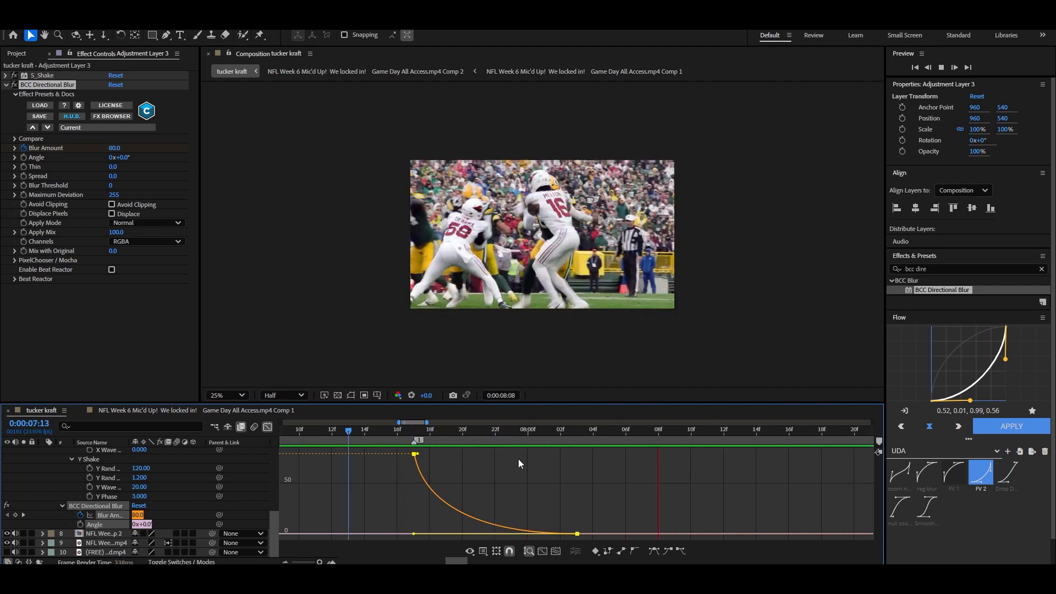
left_click(267, 427)
key("u")
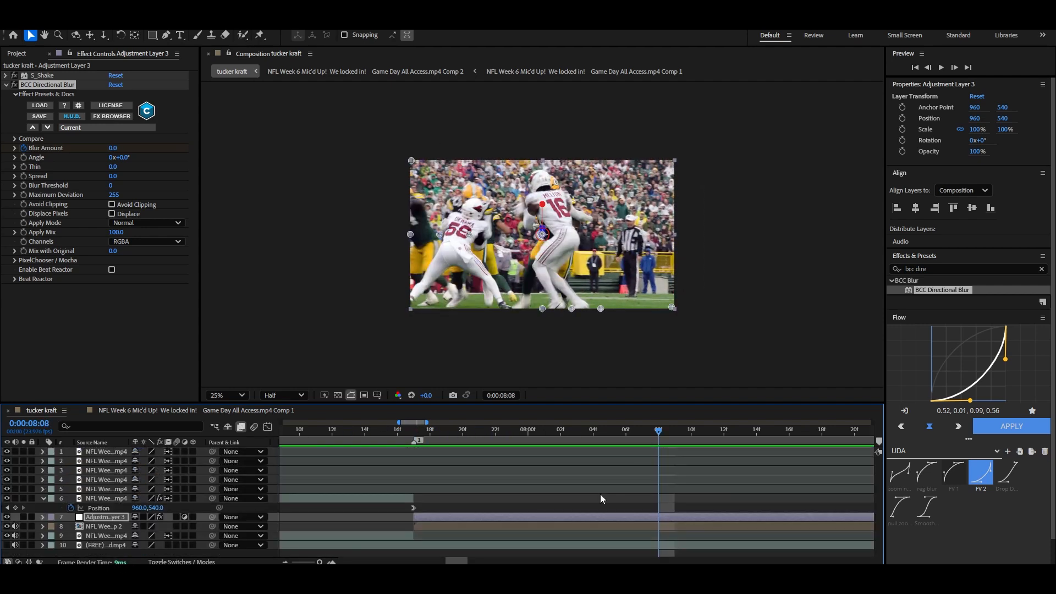
Find the Color Correction Exposure effect and add it to the adjustment layer after the directional blur
key("minus")
key("minus")
key("minus")
left_click(7, 86)
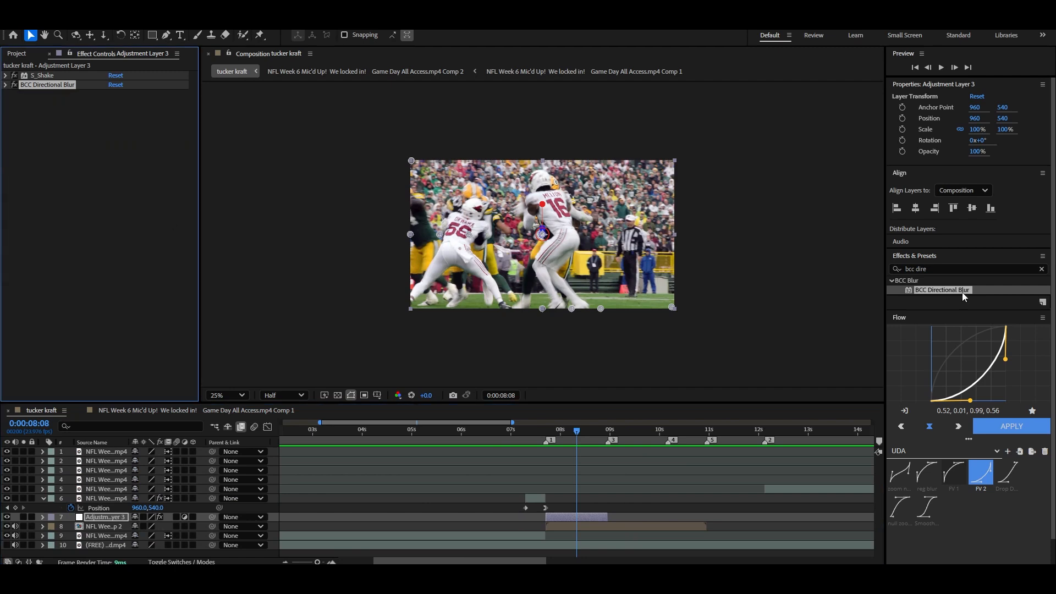
left_click(1041, 269)
left_click(933, 270)
type("exposu")
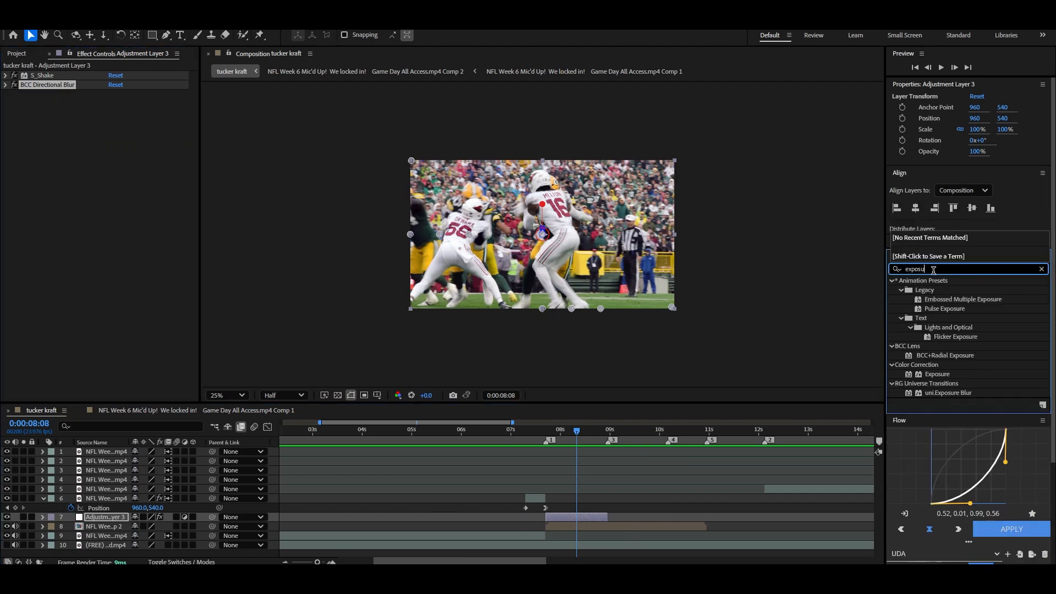
left_click_drag(930, 374, 93, 137)
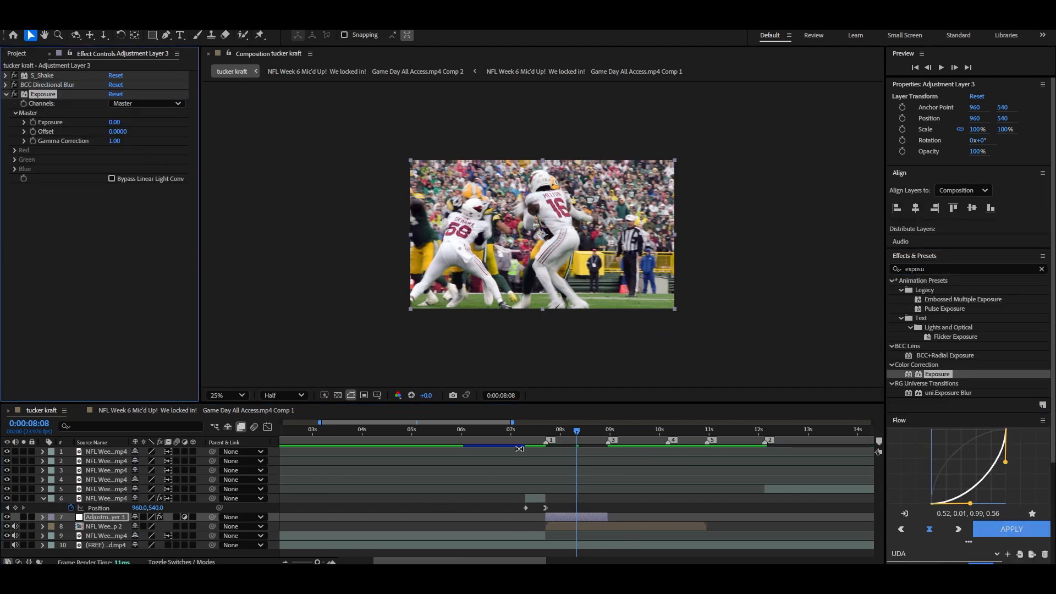
Set a keyframe for Exposure at 2 on the adjustment layer's first frame, 0:00:07:17
left_click(546, 431)
left_click(115, 122)
key("Return")
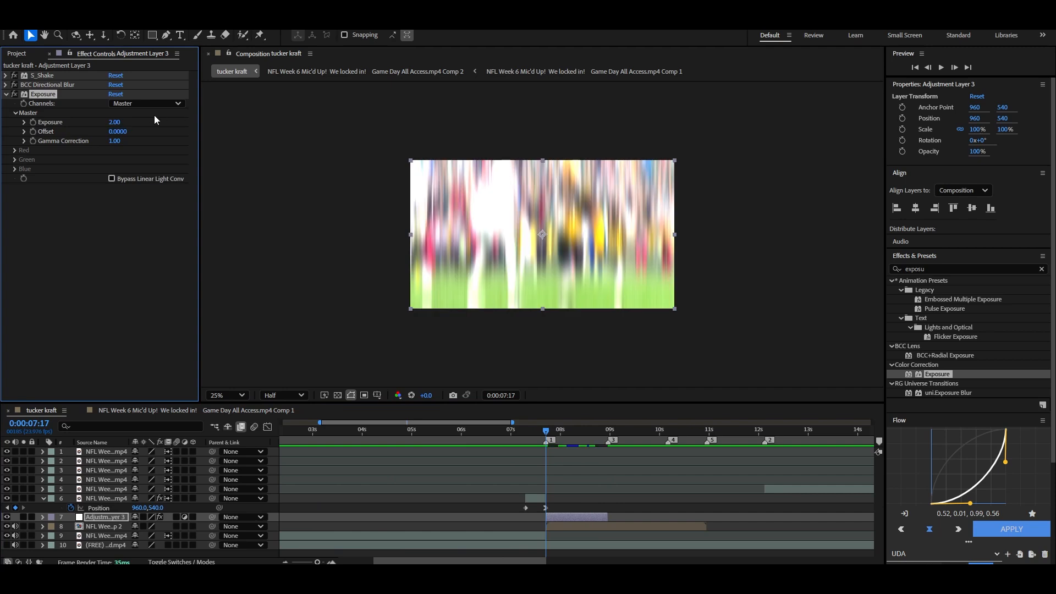
left_click_drag(317, 562, 320, 560)
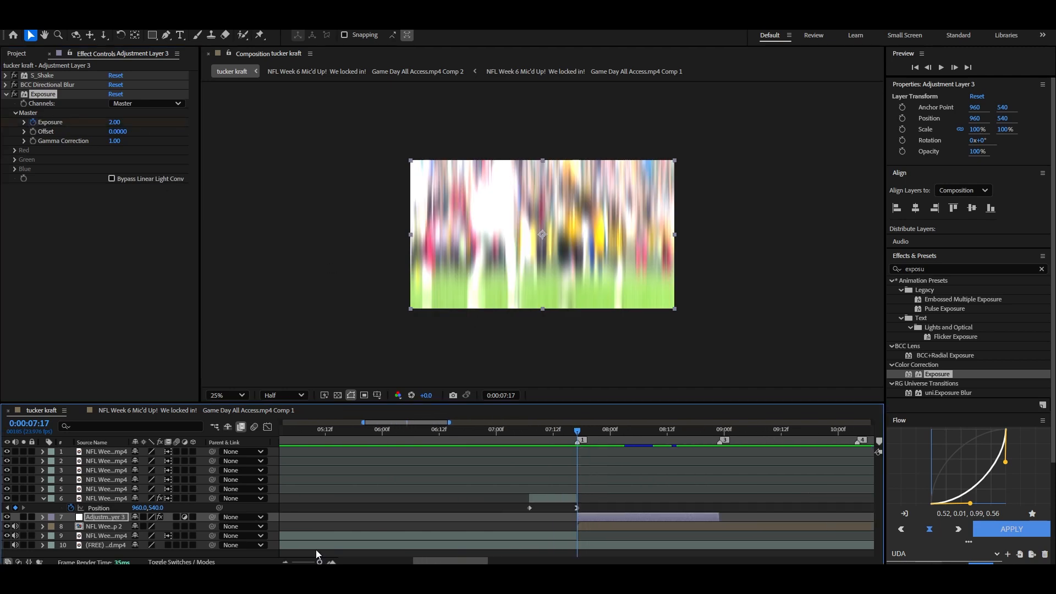
Keyframe Exposure to 0 at 0:00:08:05 and preview the impact transition
key("Page_Down")
key("Page_Down")
key("Page_Down")
key("Page_Down")
key("Page_Down")
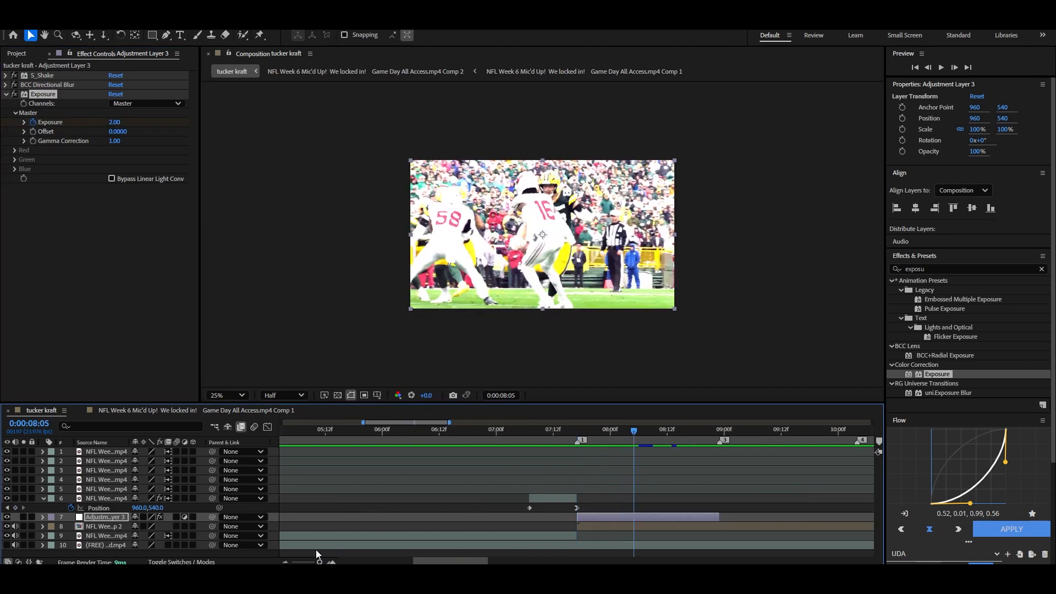
left_click(115, 122)
type("0")
left_click(345, 206)
left_click_drag(653, 432, 487, 416)
key("space")
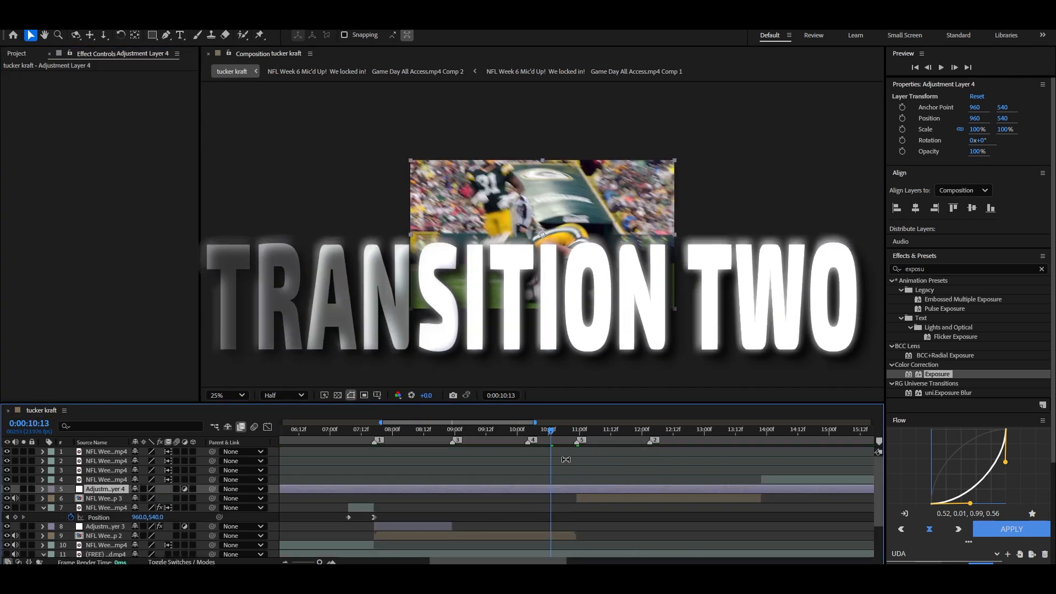
Trim the start of the second transition's new adjustment layer to marker 4 at 0:00:10:04
key("Page_Up")
key("Page_Up")
key("Page_Up")
key("Page_Up")
key("Page_Up")
key("Page_Up")
key("Page_Up")
key("Page_Up")
key("Page_Up")
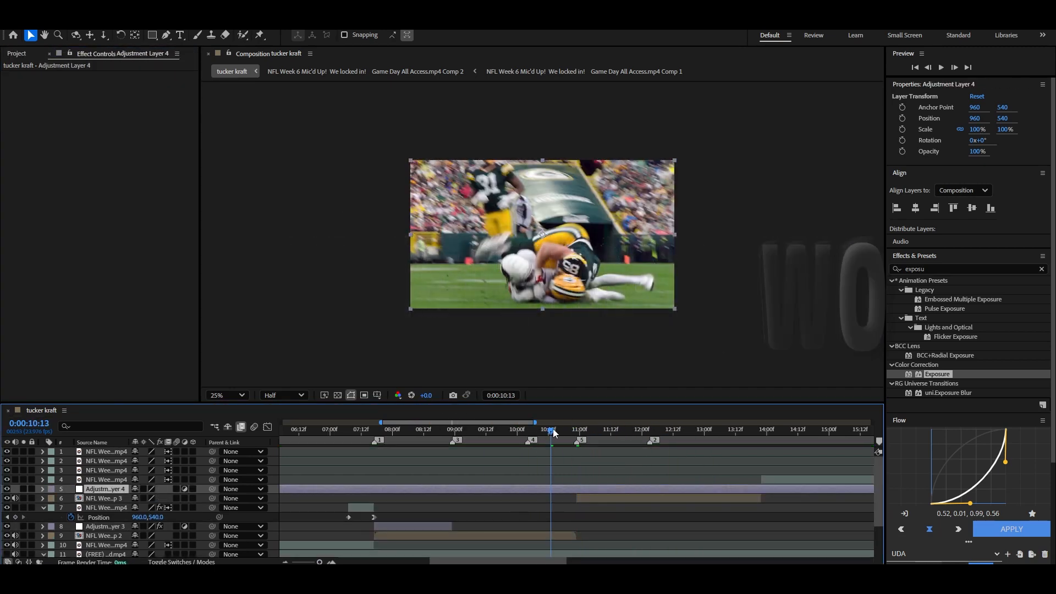
key("ctrl+shift+d")
key("Delete")
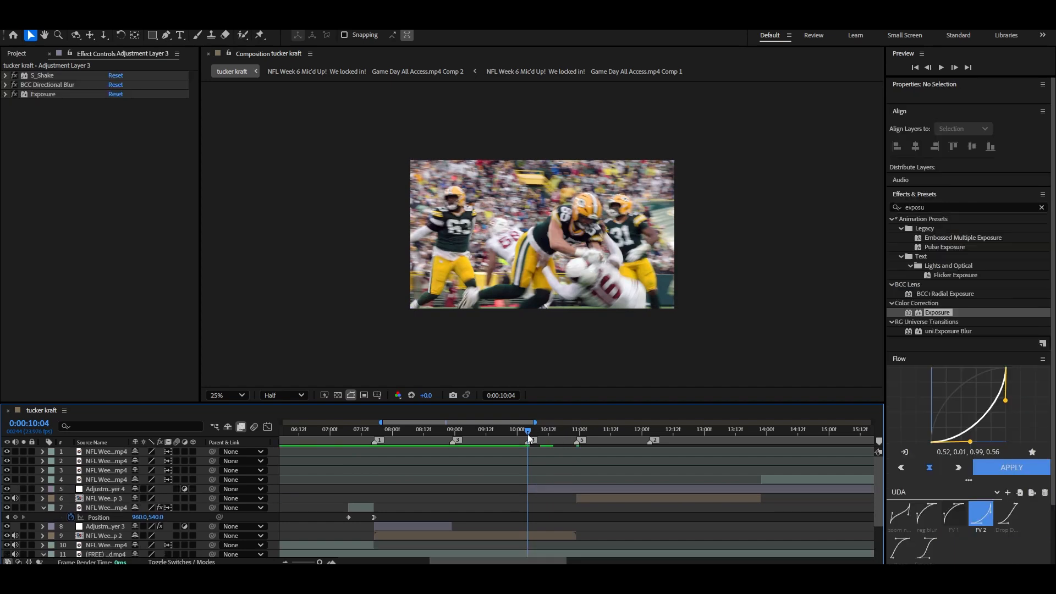
Trim the end of the new adjustment layer to 0:00:13:12, shortly before the cut to the next clip
key("space")
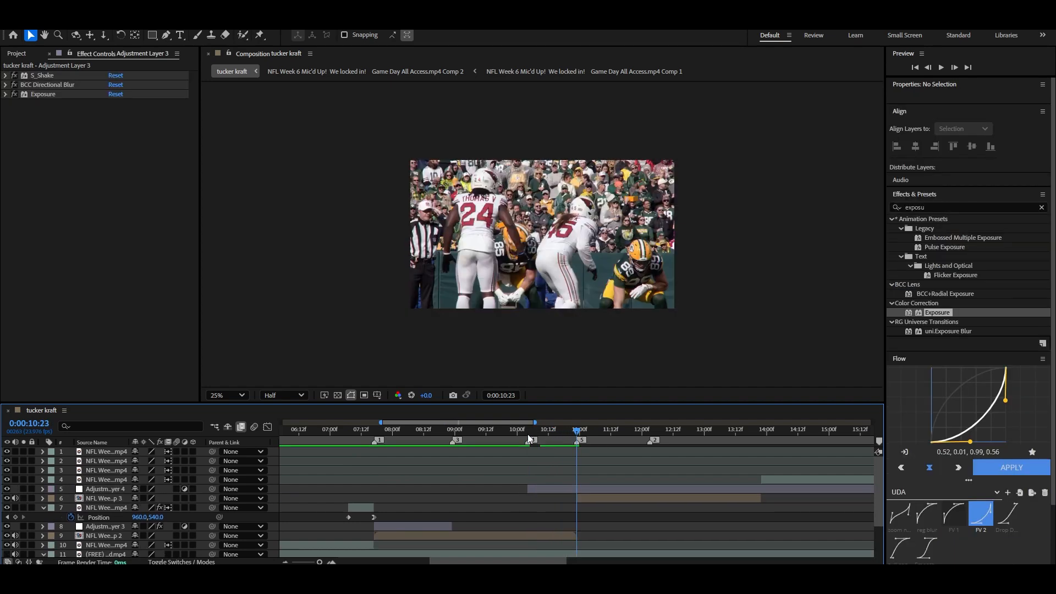
left_click_drag(578, 433, 757, 434)
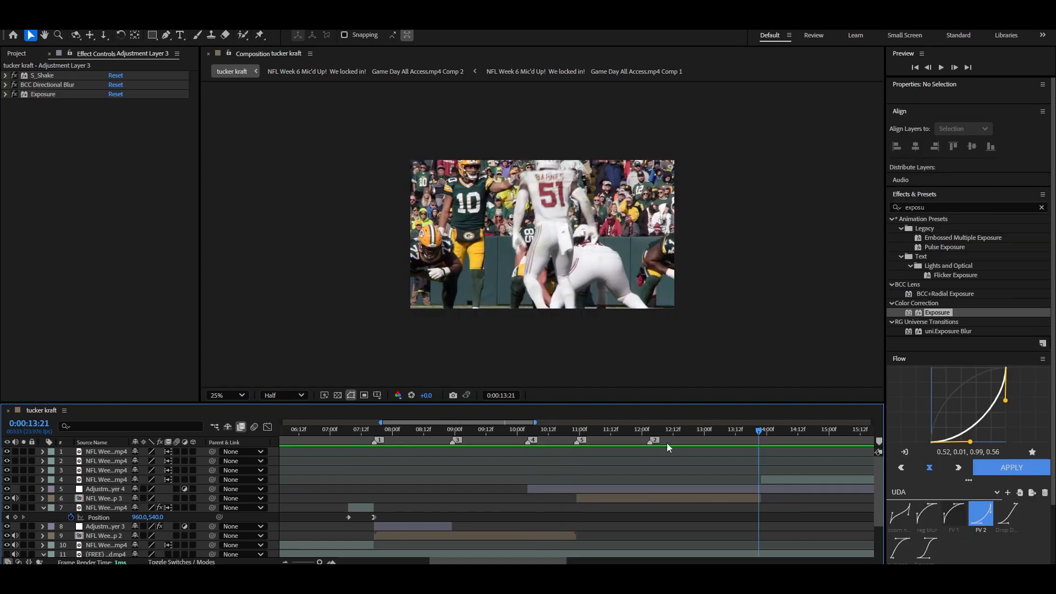
left_click(325, 561)
left_click(325, 561)
left_click_drag(577, 433, 598, 432)
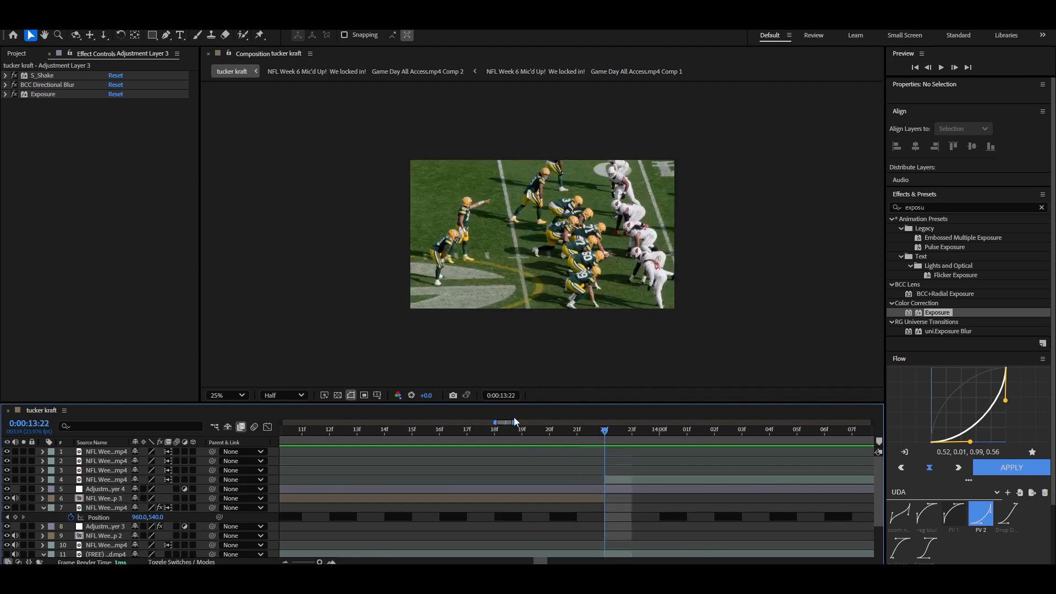
key("shift+Page_Up")
left_click_drag(320, 562, 305, 561)
key("shift+Page_Up")
key("shift+Page_Up")
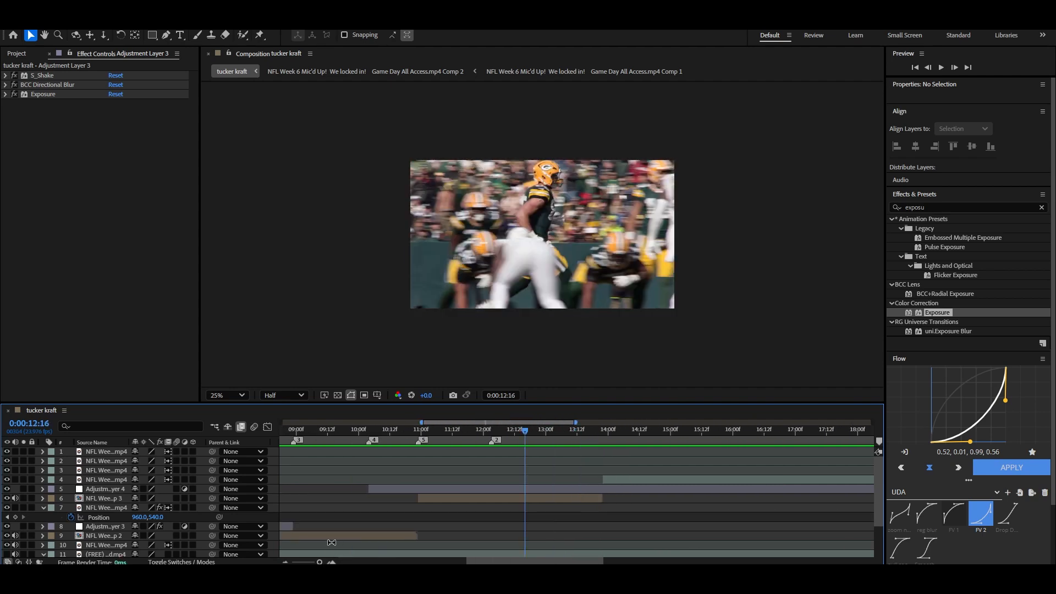
key("space")
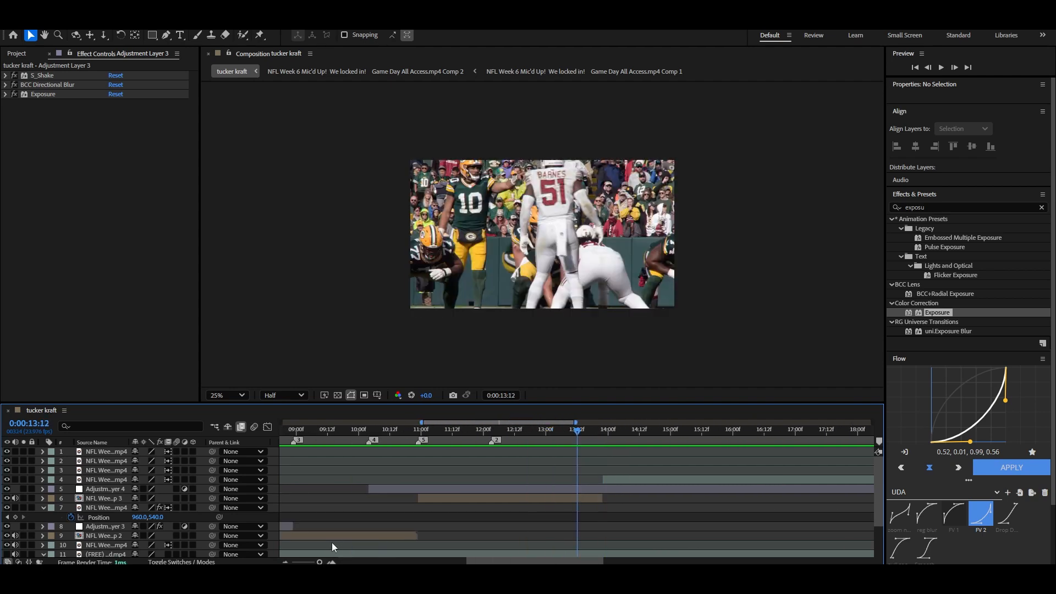
left_click(562, 488)
key("ctrl+shift+d")
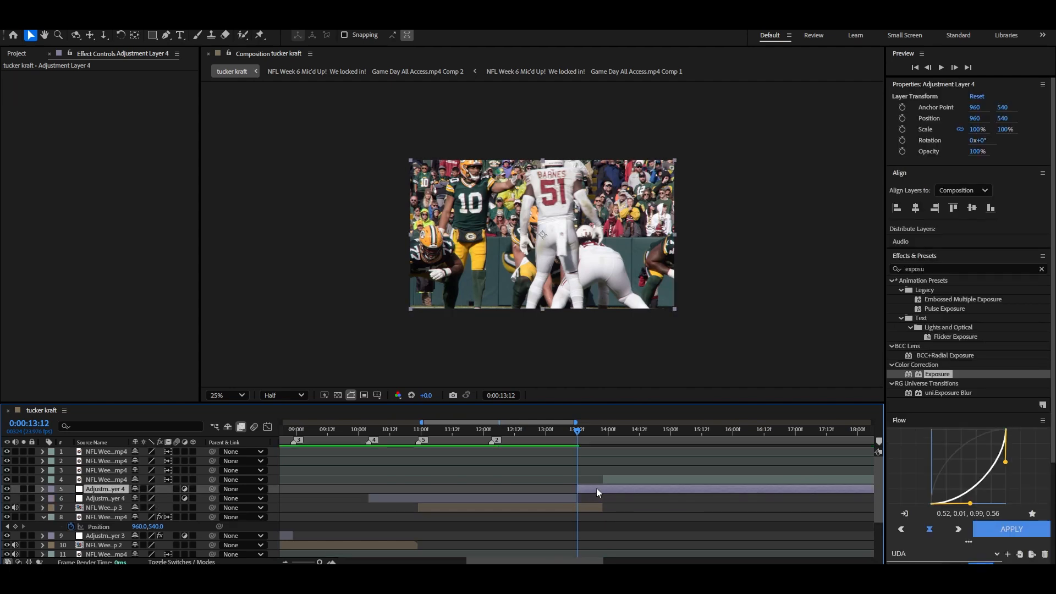
key("Delete")
Find the S_HalfTone effect and apply it to the newly trimmed adjustment layer starting at 0:00:10:04
left_click_drag(577, 431, 369, 415)
left_click(398, 490)
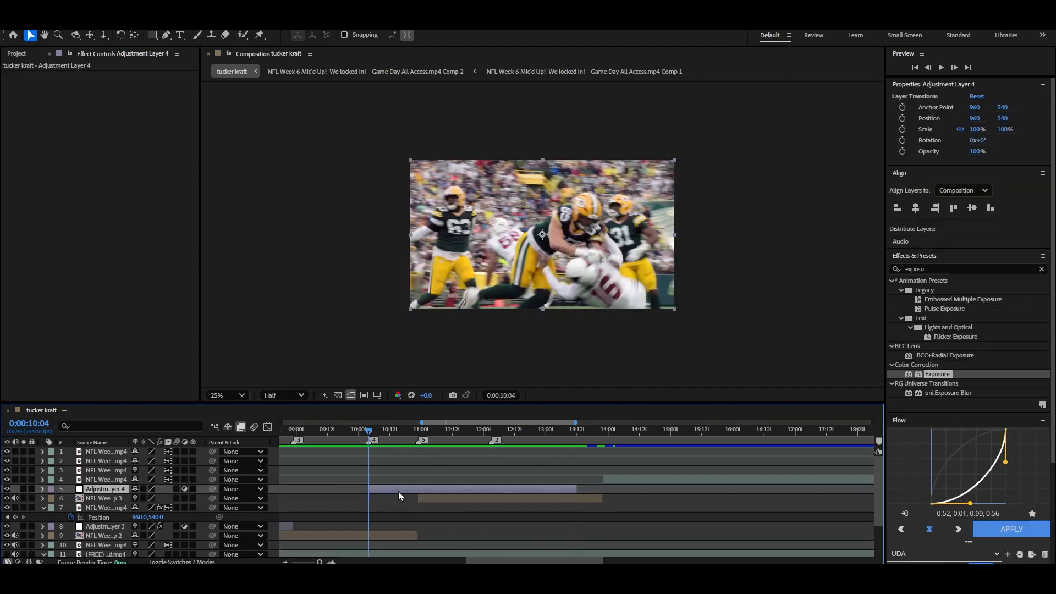
left_click(1041, 269)
left_click(973, 268)
type("s_halftone")
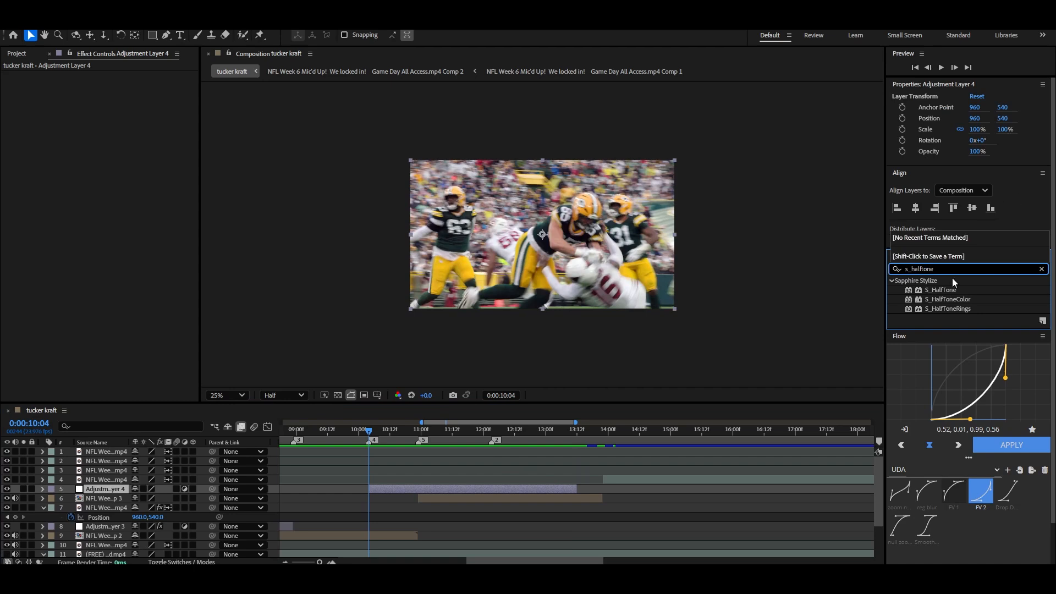
left_click_drag(929, 290, 400, 487)
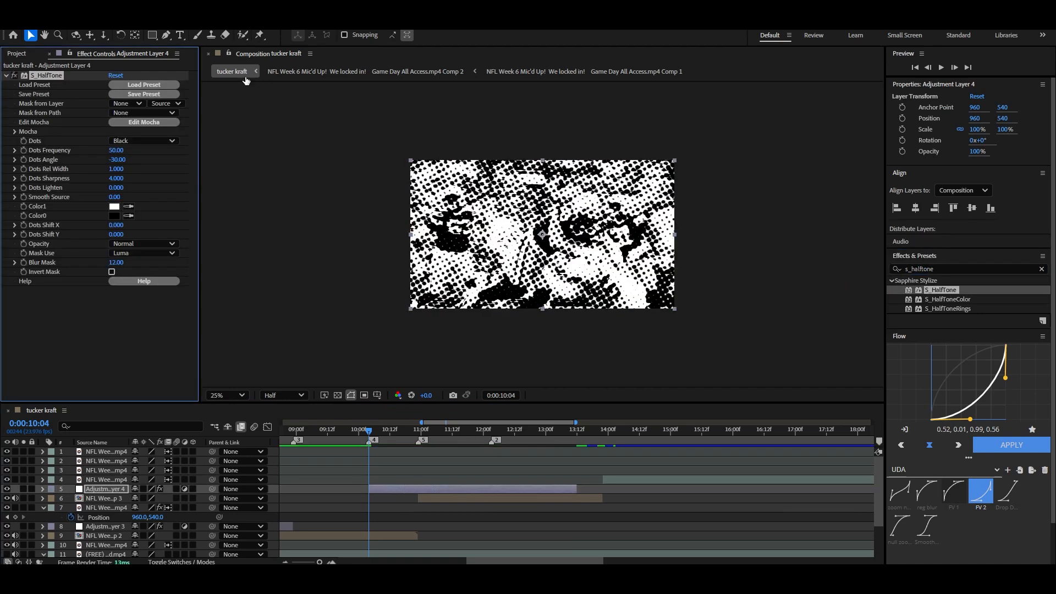
Set S_HalfTone's Dots option to Black and its Dots Frequency to 92
left_click(138, 141)
left_click(135, 165)
left_click(144, 141)
left_click(137, 153)
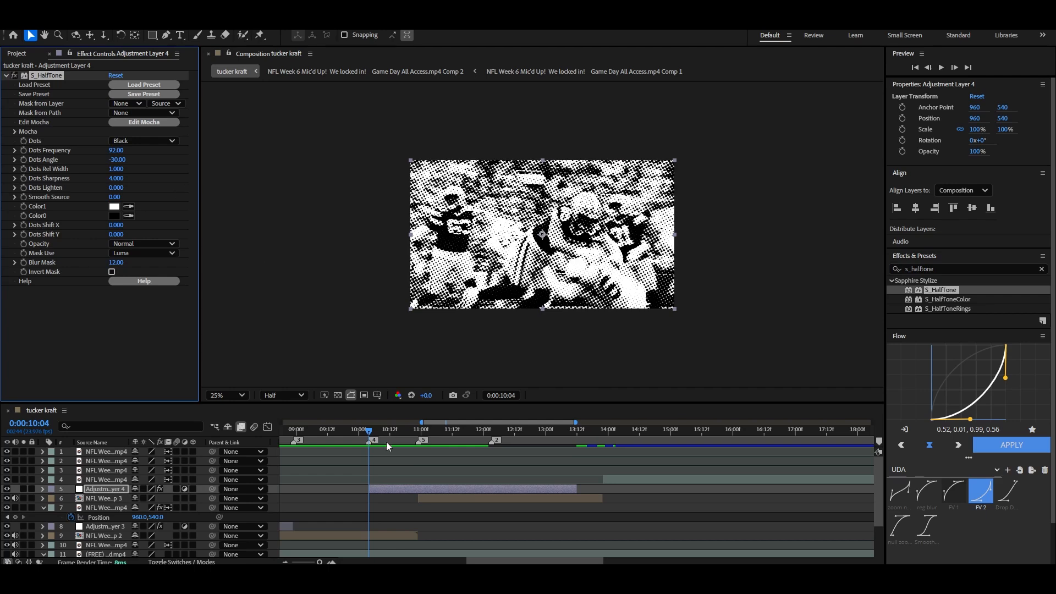
Recolour S_HalfTone's Color1 to the yellow FFB612, after trying the dark green 203731
left_click_drag(370, 432, 422, 433)
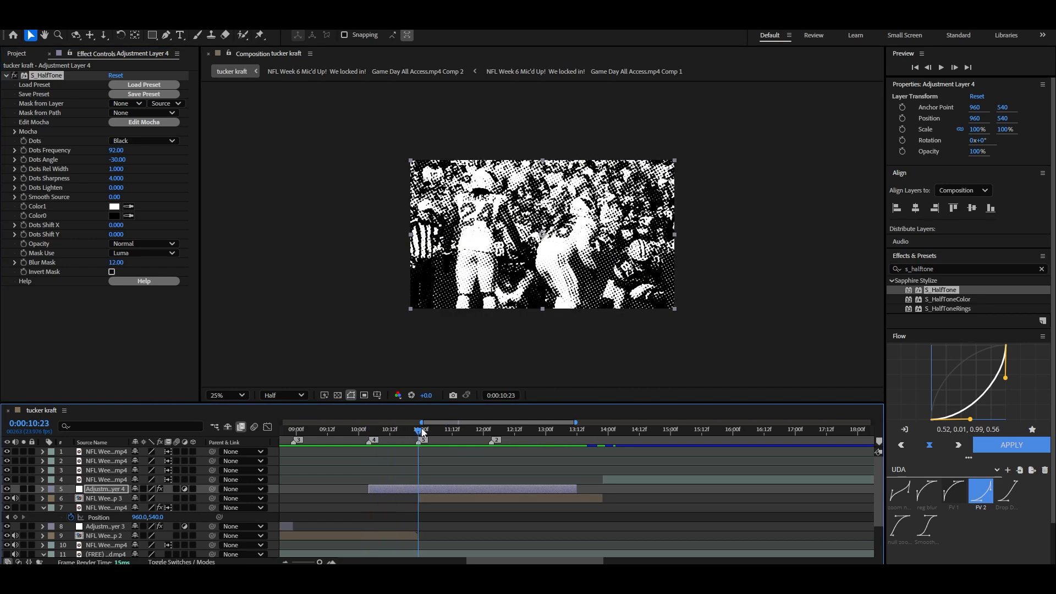
left_click(118, 207)
left_click_drag(241, 359, 240, 318)
mouse_move(219, 350)
left_mouse_down()
mouse_move(217, 246)
mouse_move(117, 202)
left_mouse_up()
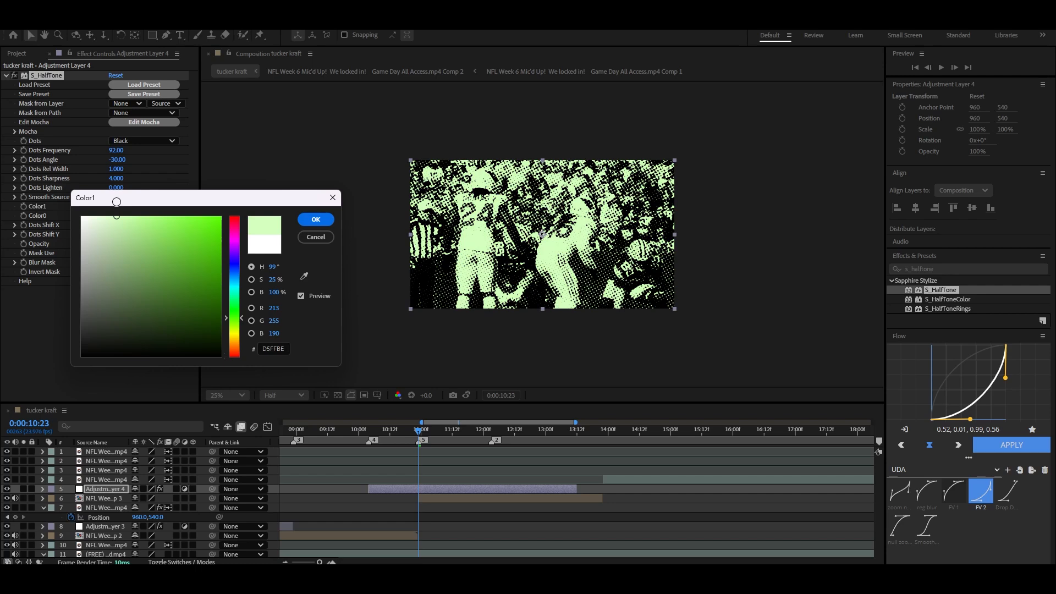
double_click(274, 349)
type("203731")
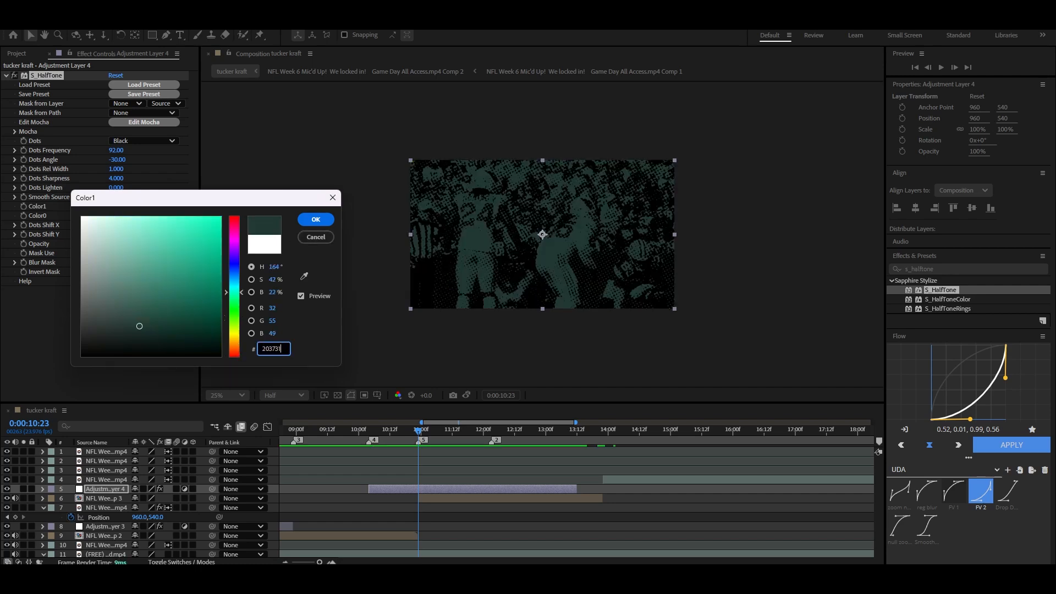
double_click(273, 349)
type("FFB612")
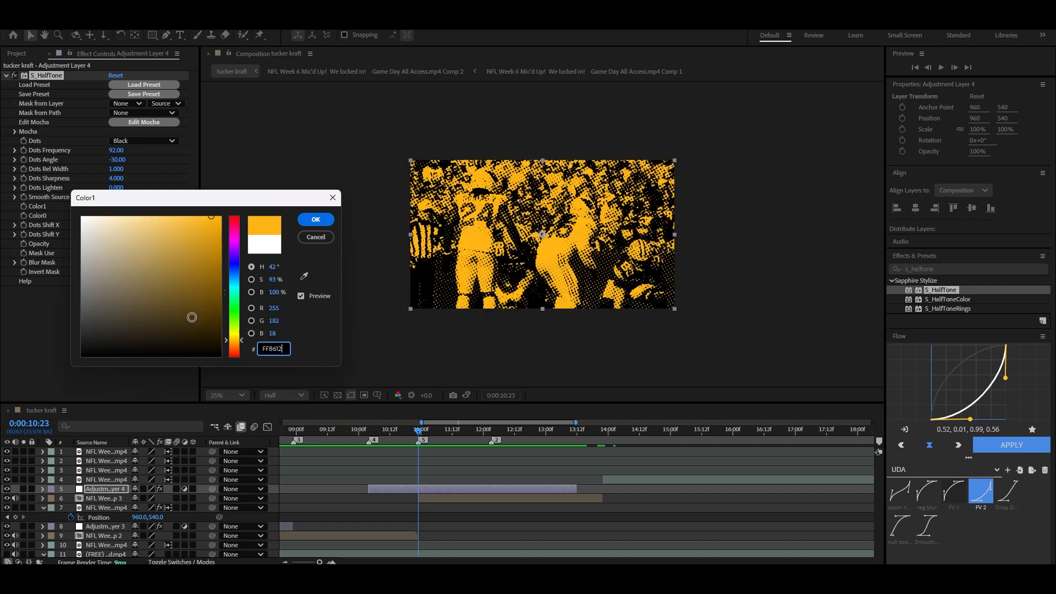
key("Return")
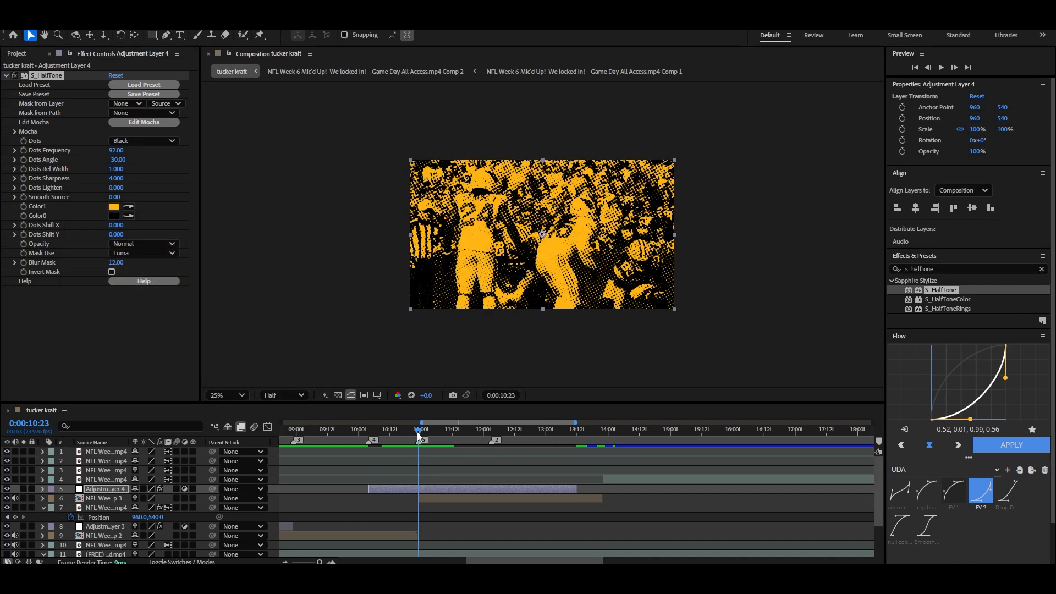
Keep S_HalfTone's Dots option on Black and set its Dots Frequency to 2 at 0:00:10:04
left_click_drag(418, 434, 369, 432)
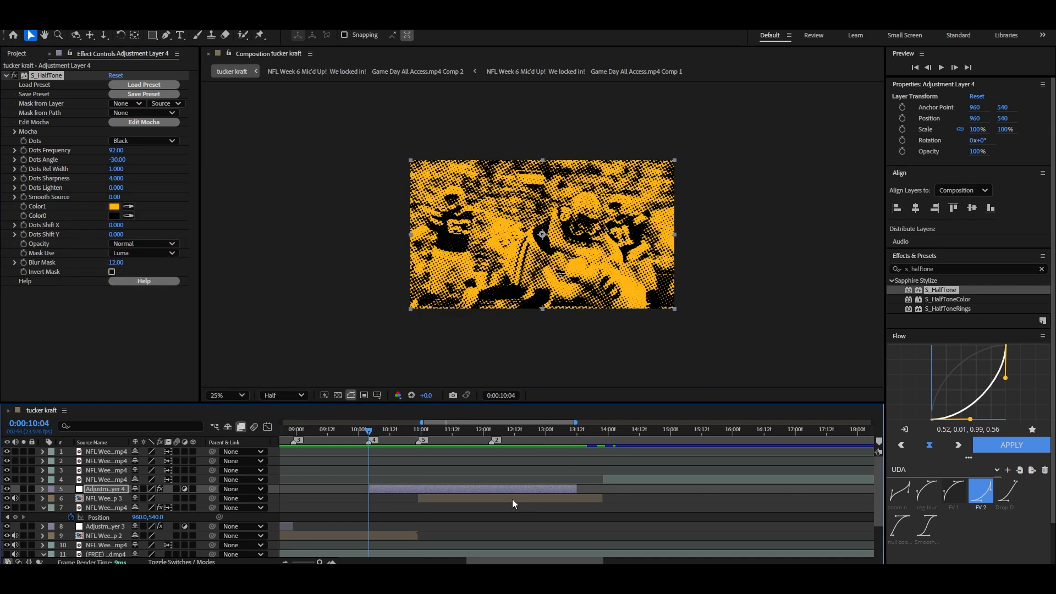
left_click(141, 141)
left_click(139, 164)
left_click(140, 140)
left_click(139, 155)
left_click_drag(121, 150, 72, 164)
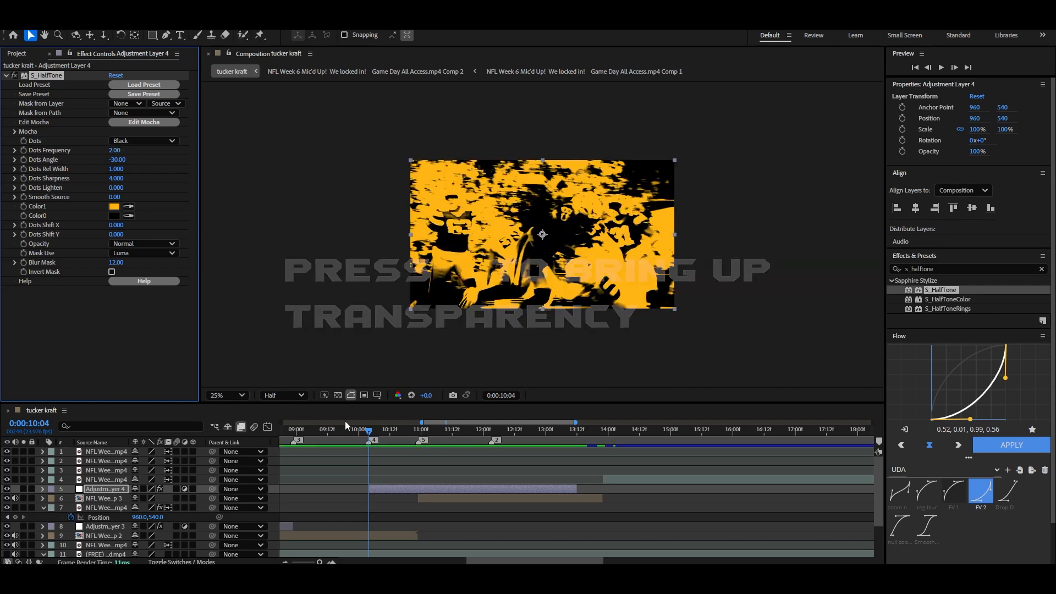
Keyframe the halftone adjustment layer's Opacity from 0% at 0:00:10:04 to 100% at 0:00:10:23
left_click(373, 490)
key("t")
left_click(70, 498)
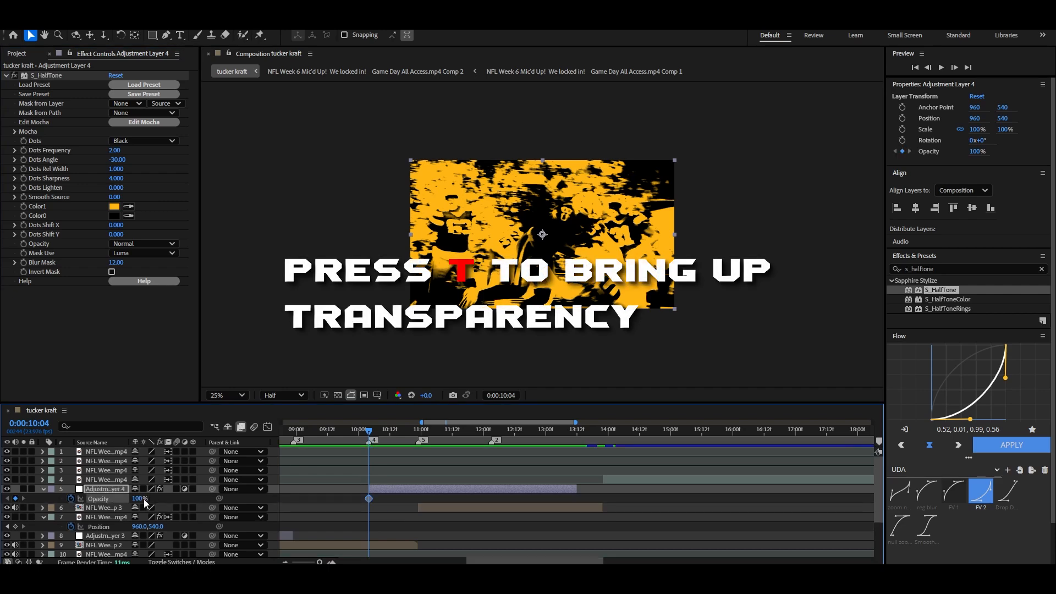
left_click_drag(144, 499, 79, 499)
left_click_drag(371, 431, 425, 429)
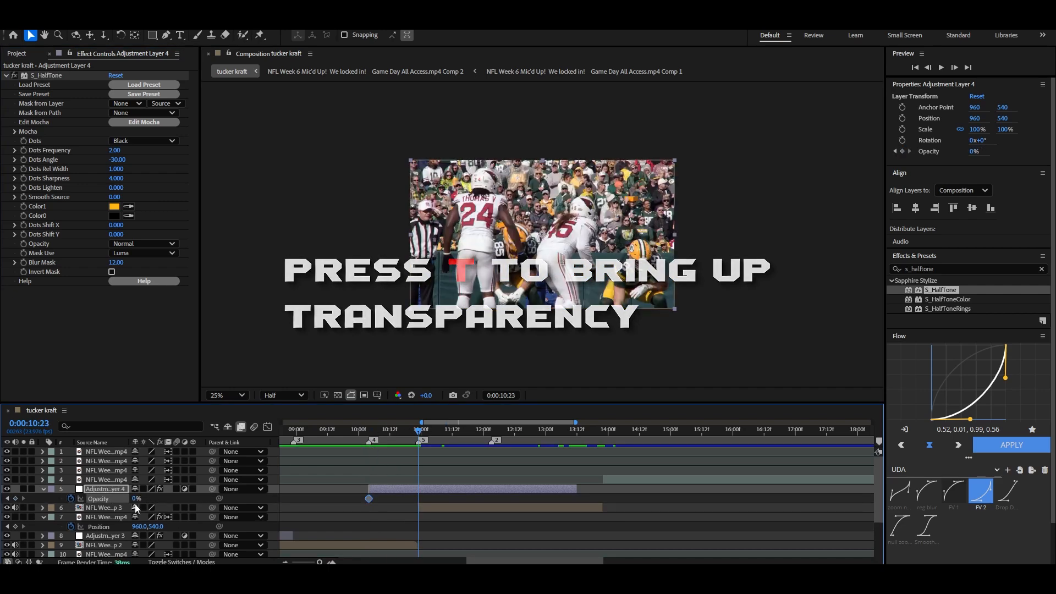
left_click_drag(137, 498, 343, 499)
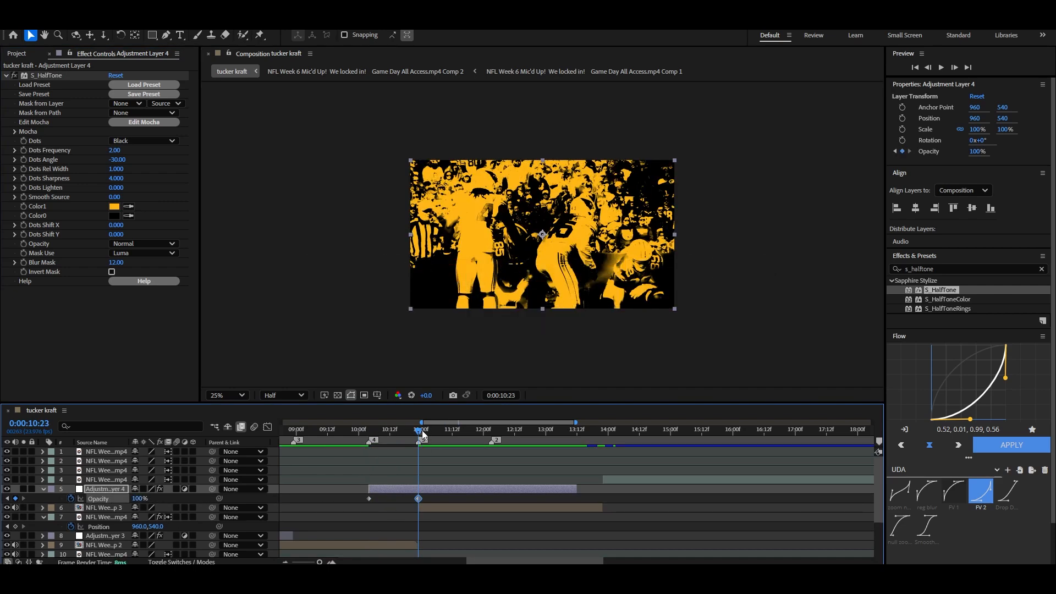
Fade the adjustment layer's Opacity back to 0% at 0:00:13:11 and preview the transition
left_click_drag(426, 434, 572, 440)
left_click_drag(140, 498, 35, 497)
left_click(319, 428)
key("space")
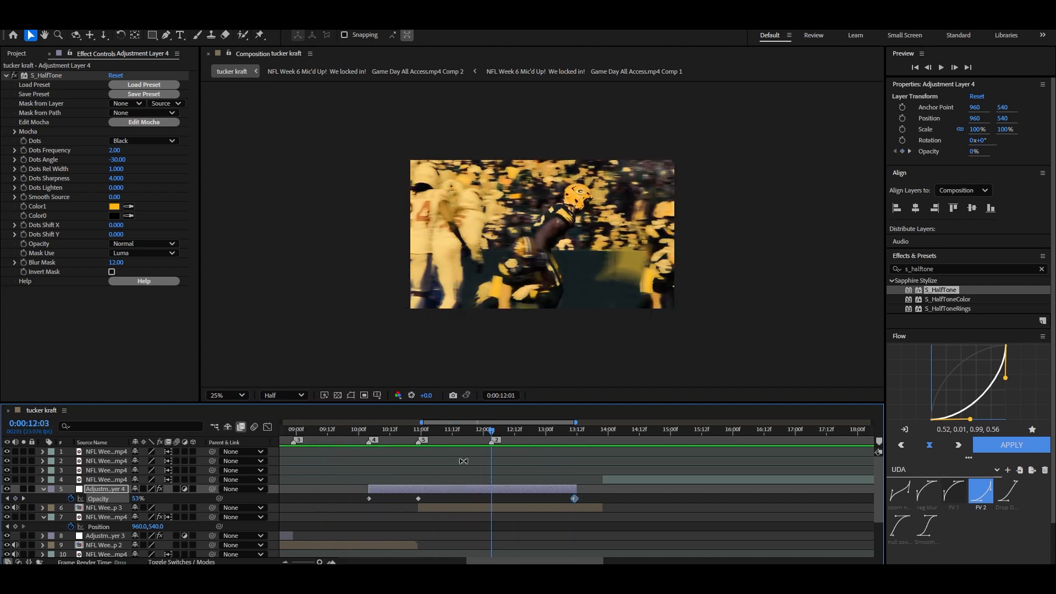
left_click(354, 420)
key("space")
Keyframe S_HalfTone's Dots Frequency from 2 at 0:00:10:04 to 80 at 0:00:12:03
left_click(369, 420)
left_click(24, 150)
left_click_drag(371, 432, 491, 434)
left_click(115, 150)
type("90")
key("Return")
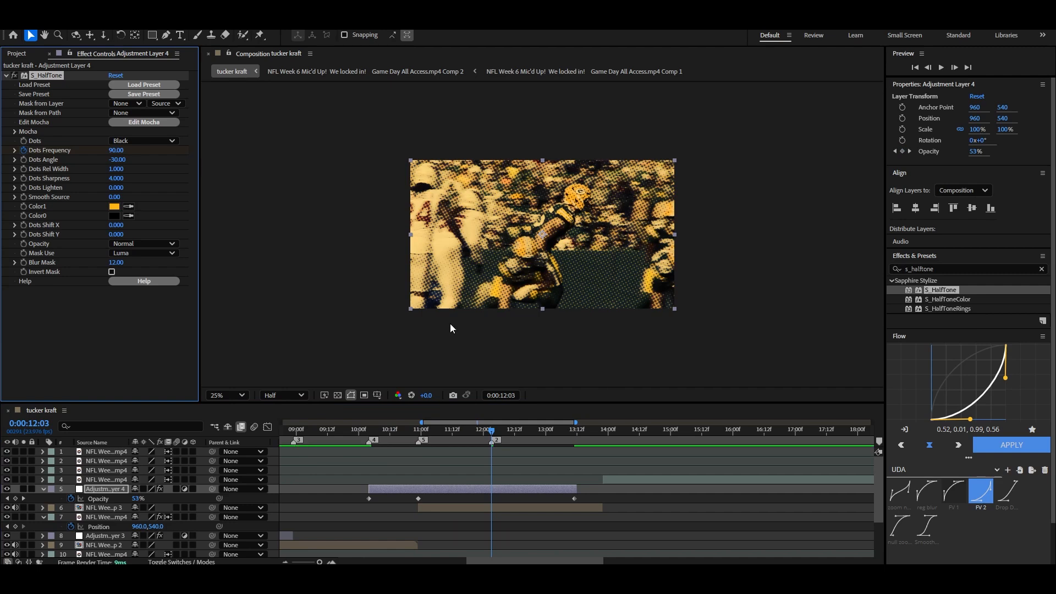
left_click_drag(117, 150, 35, 150)
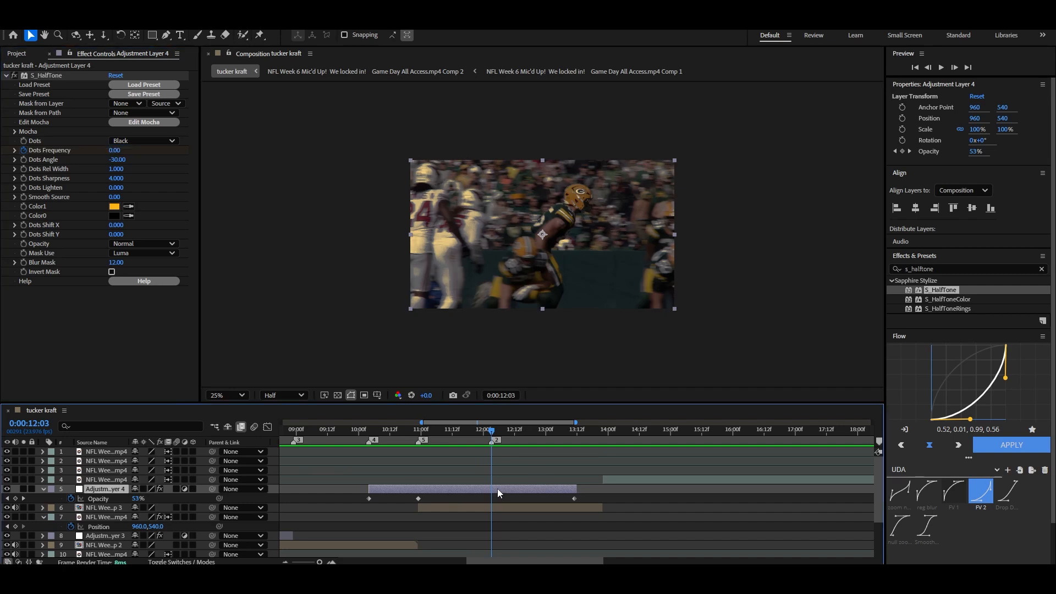
type("80")
key("Return")
Add a Dots Frequency keyframe of 20 at 0:00:13:11 and preview the animated halftone
left_click_drag(492, 431, 576, 435)
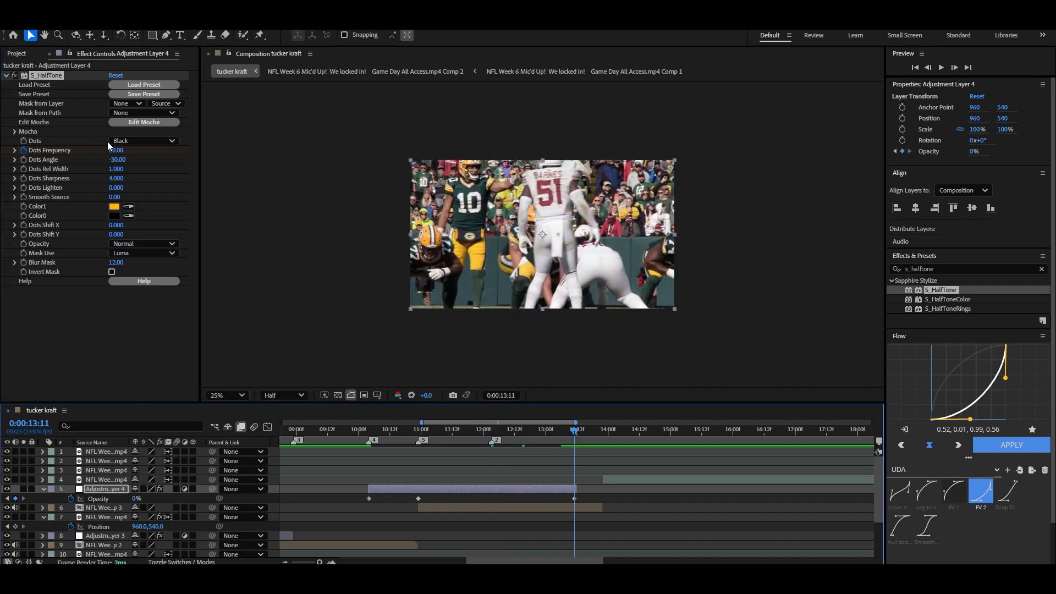
key("space")
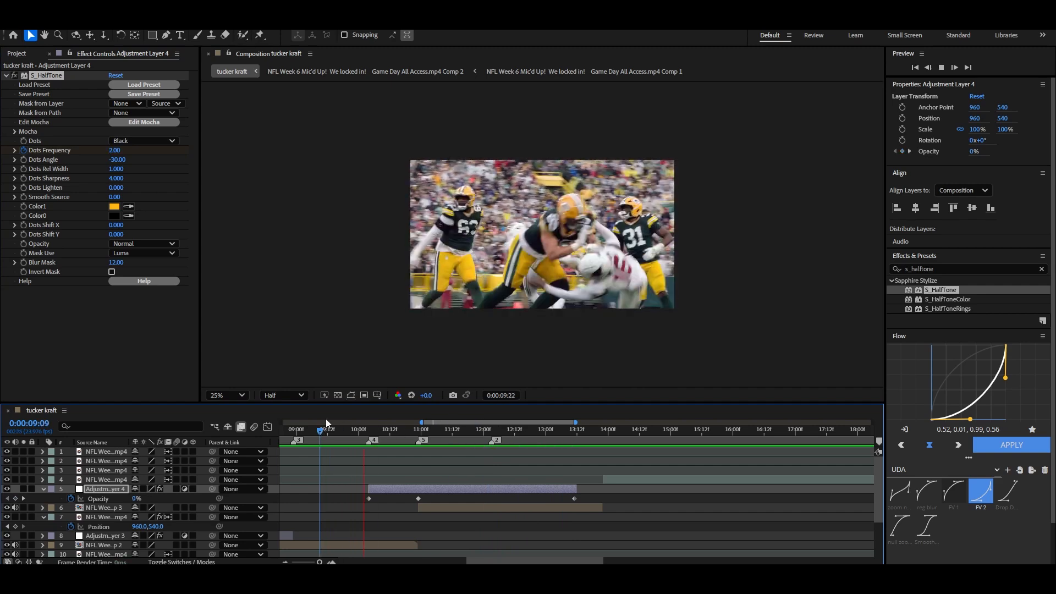
left_click(605, 429)
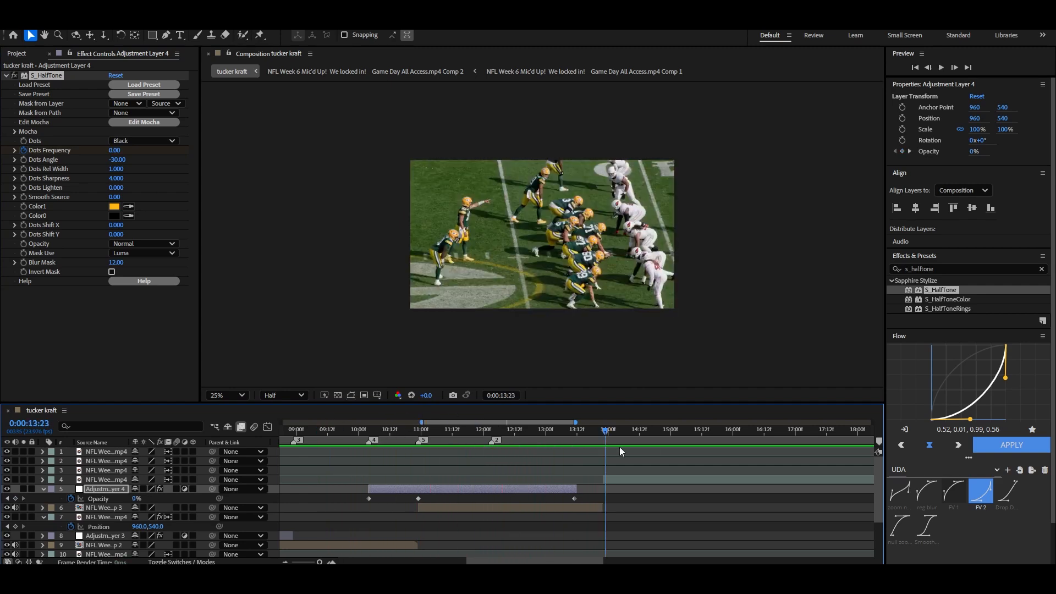
left_click(578, 430)
key("u")
left_click(116, 151)
left_click_drag(573, 429, 362, 413)
key("space")
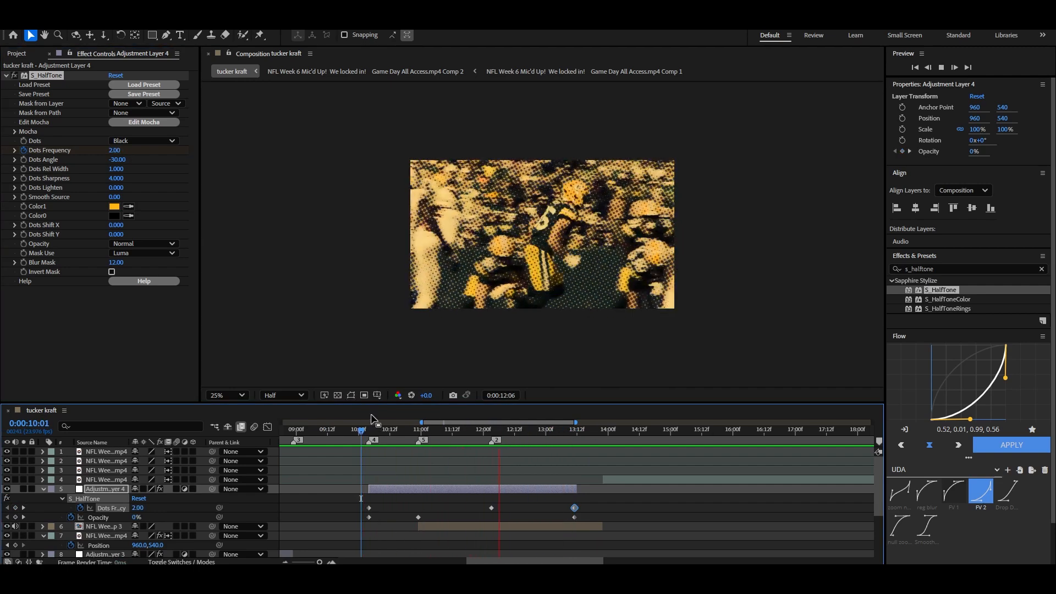
left_click(569, 430)
left_click_drag(568, 428, 355, 416)
Easy-ease all Dots Frequency and Opacity keyframes, and choose easeIn from Flow's default library for the first two Dots Frequency keyframes
left_click_drag(589, 501, 355, 525)
key("F9")
left_click(504, 500)
left_click_drag(504, 501, 358, 511)
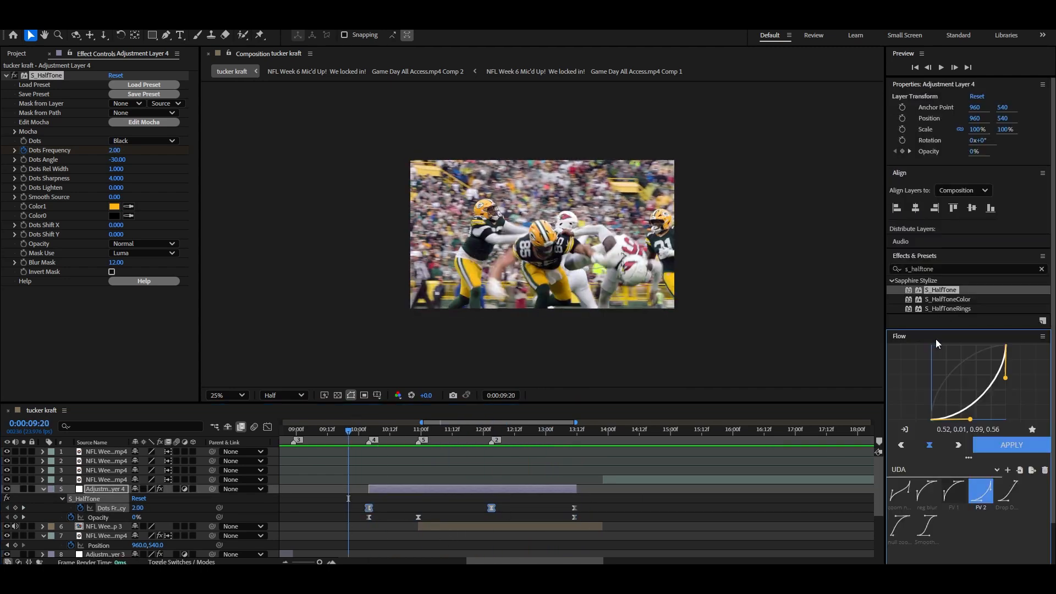
left_click(979, 469)
left_click(951, 481)
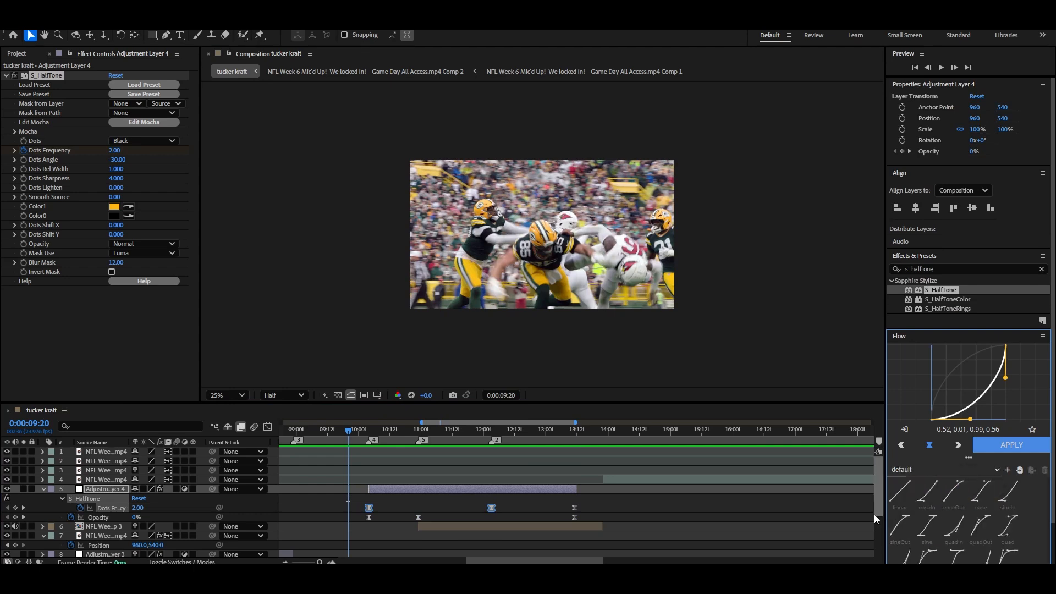
left_click(927, 491)
Shape the remaining halftone keyframes with Flow's easeIn and easeOut presets, using easeOut for the last two Opacity keyframes
left_click_drag(589, 509, 360, 521)
left_click(954, 491)
left_click(1009, 445)
left_click(927, 491)
left_click(1009, 448)
left_click_drag(594, 516, 423, 532)
left_click(954, 491)
Play back the eased halftone transition and collapse the adjustment layer's keyframes and effect settings
left_click_drag(350, 432, 335, 432)
key("space")
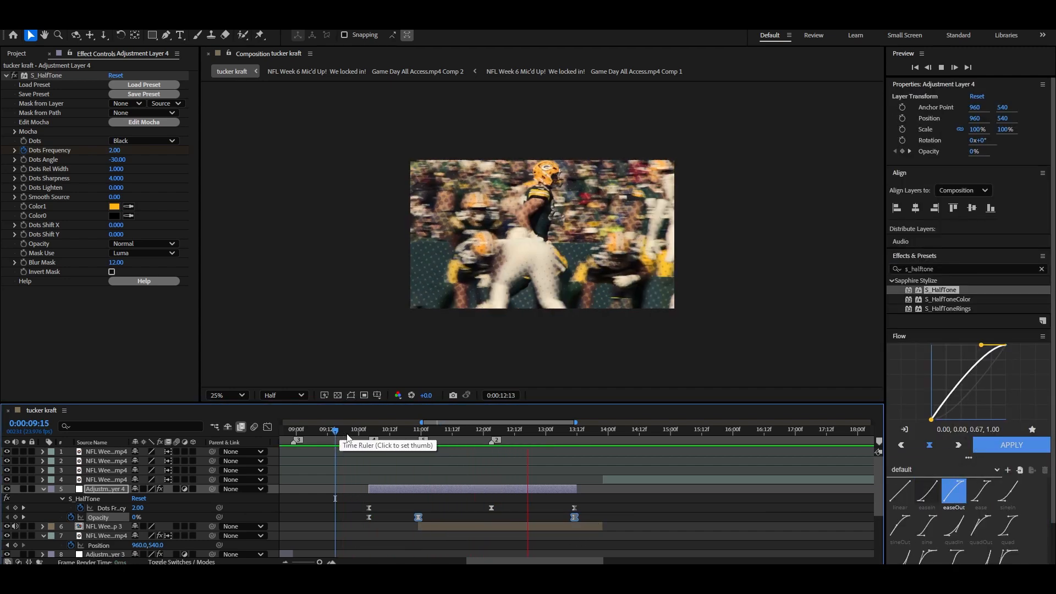
left_click(603, 431)
left_click(417, 487)
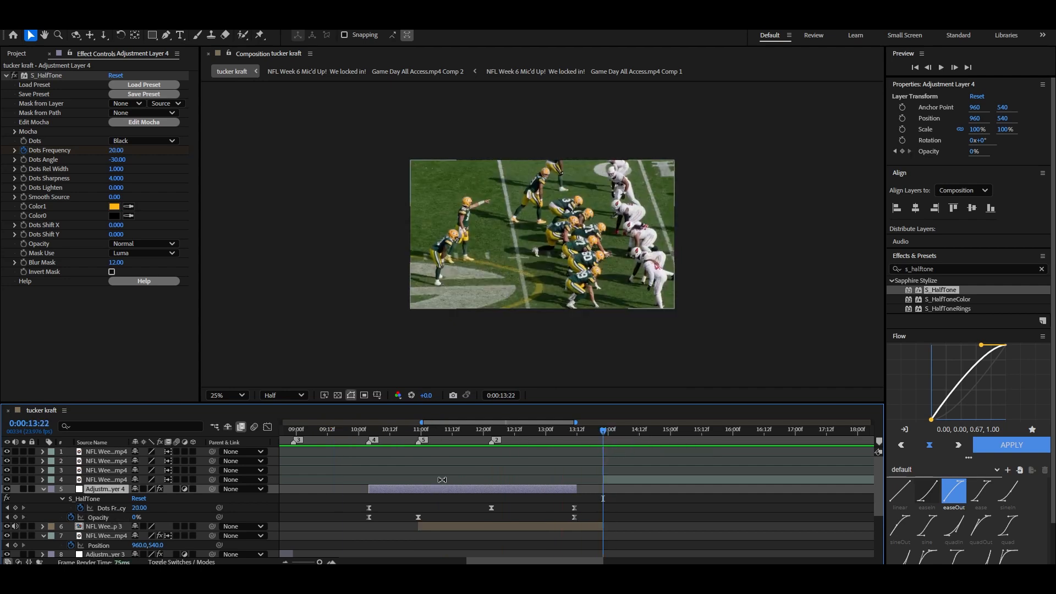
key("u")
left_click(6, 76)
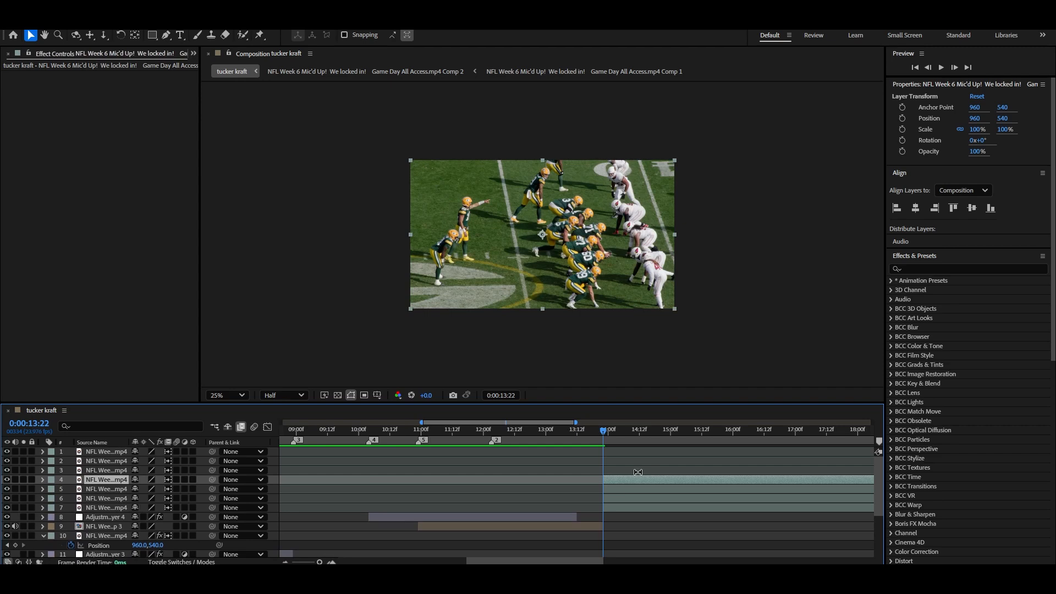
Freeze one duplicate of the next clip at its 0:00:13:22 frame and delete two of the unfrozen duplicates above it
right_click(608, 499)
mouse_move(641, 230)
left_click(773, 265)
left_click(615, 489)
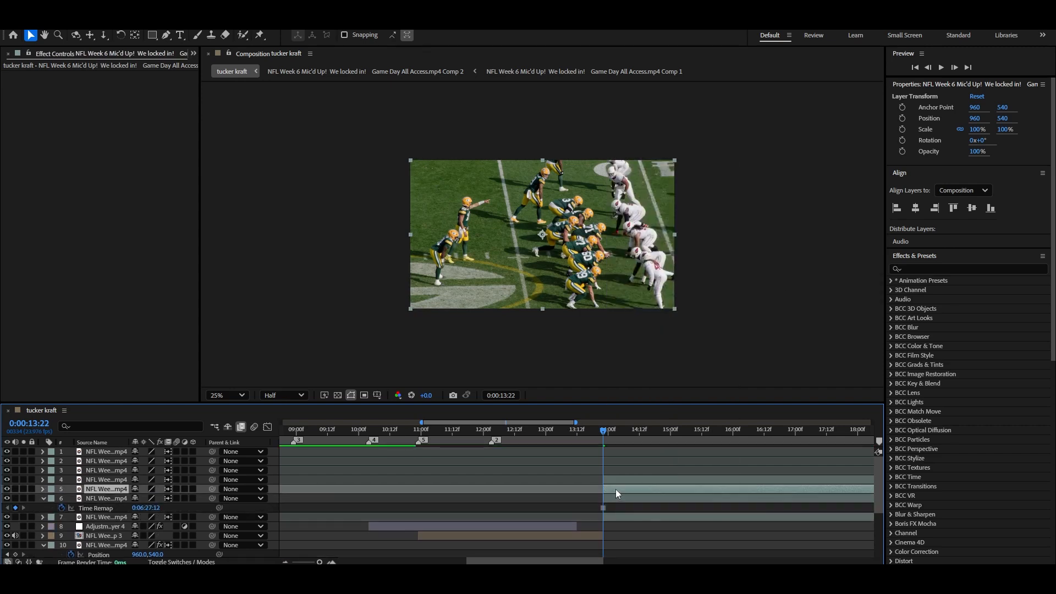
key("Delete")
left_click(617, 482)
key("Delete")
Duplicate the frozen clip layer twice and collapse the Time Remap properties of the copies
left_click(633, 480)
key("ctrl+d")
key("ctrl+d")
key("u")
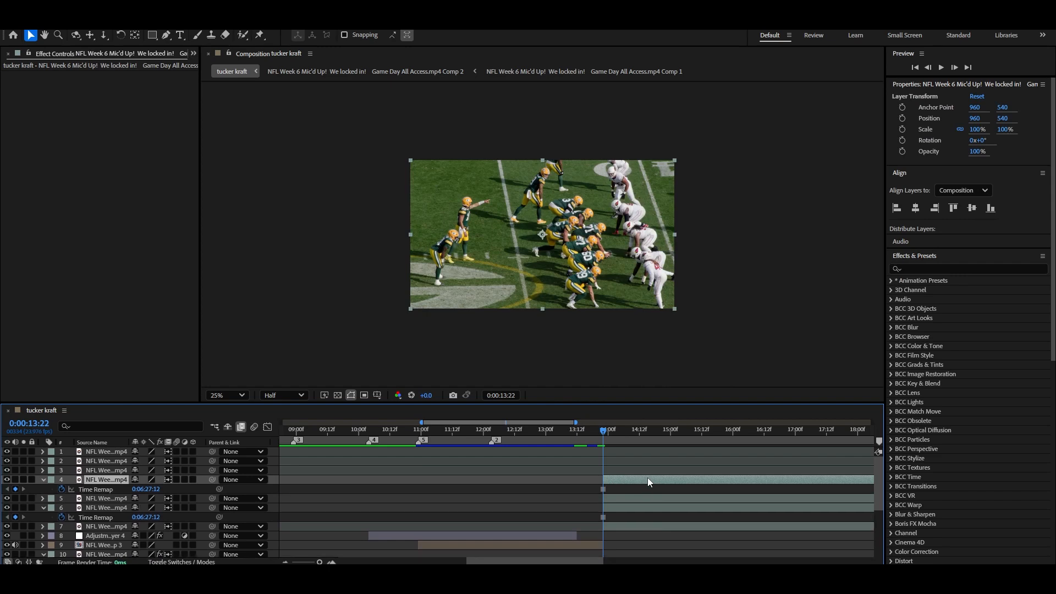
left_click(649, 500)
key("u")
key("u")
left_click(616, 478)
key("u")
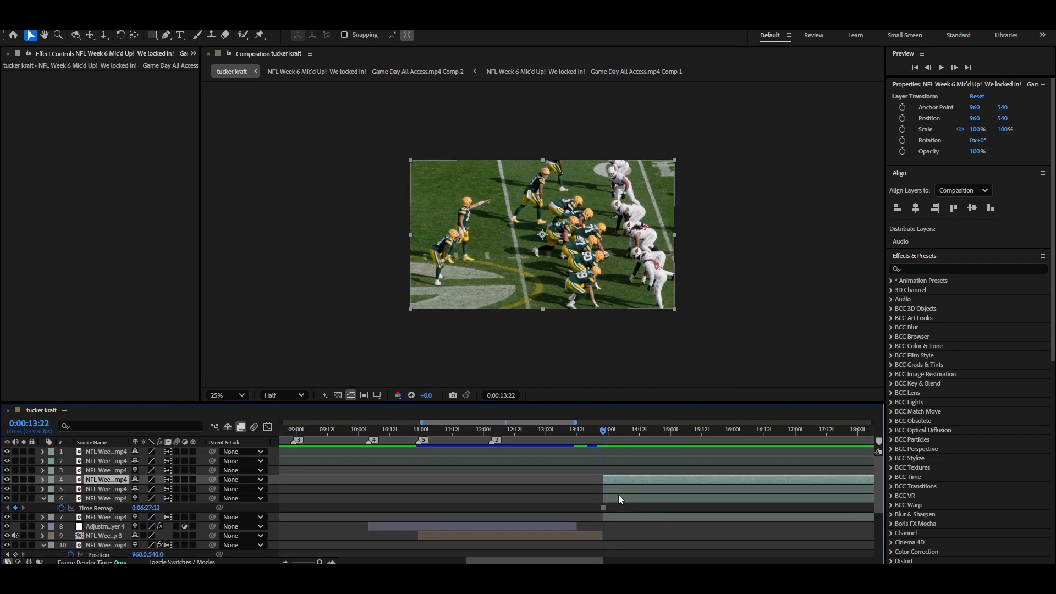
left_click(618, 495)
key("u")
Split the three frozen clip layers at 0:00:15:04 and delete the parts after the split
key("shift+Page_Down")
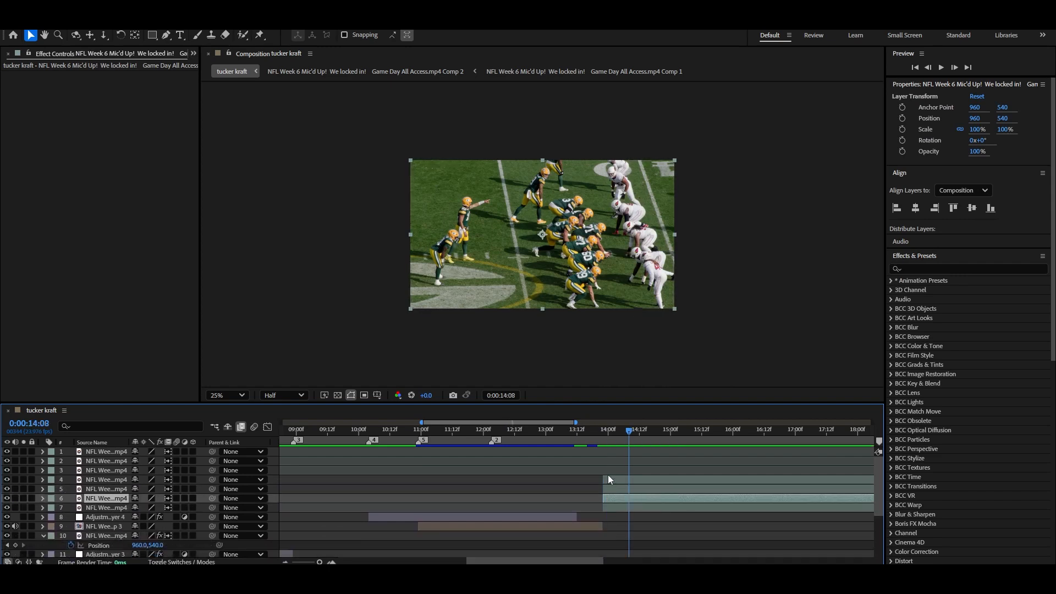
key("shift+Page_Down")
key("shift+Page_Down")
left_click(682, 489, "shift")
left_click(694, 480, "shift")
key("ctrl+shift+d")
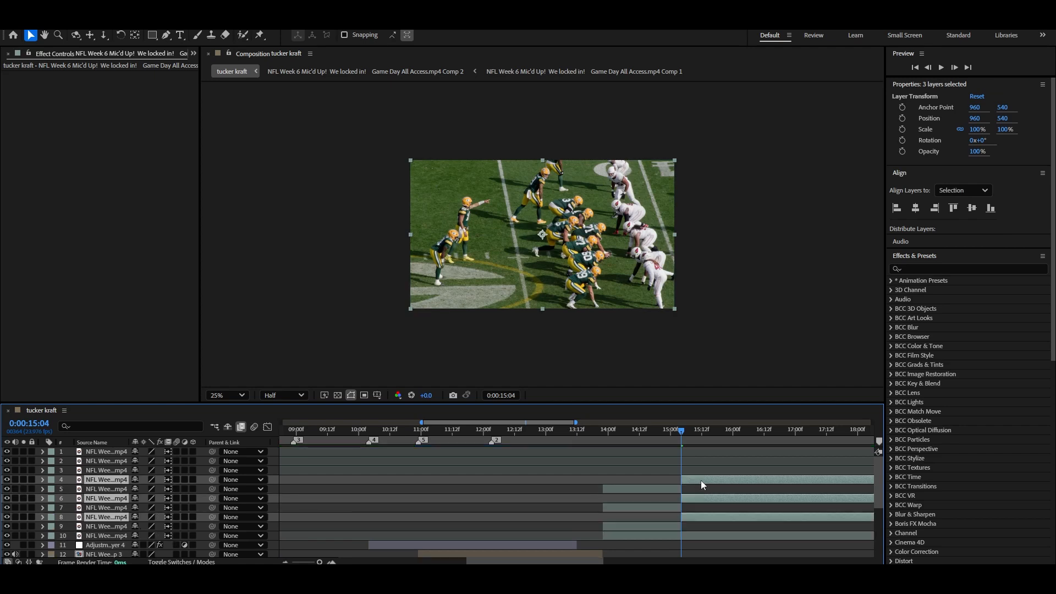
key("Delete")
Go to 0:00:13:22, select the topmost frozen layer and overlay the proportional grid on the composition view
left_click_drag(689, 431, 616, 430)
left_click(610, 479)
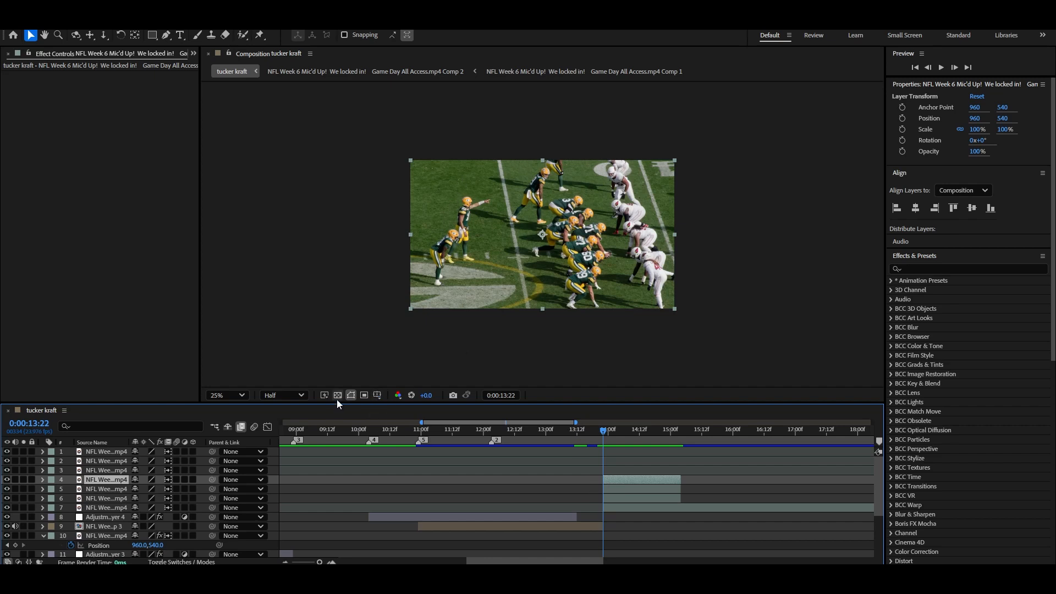
left_click(377, 396)
left_click(407, 428)
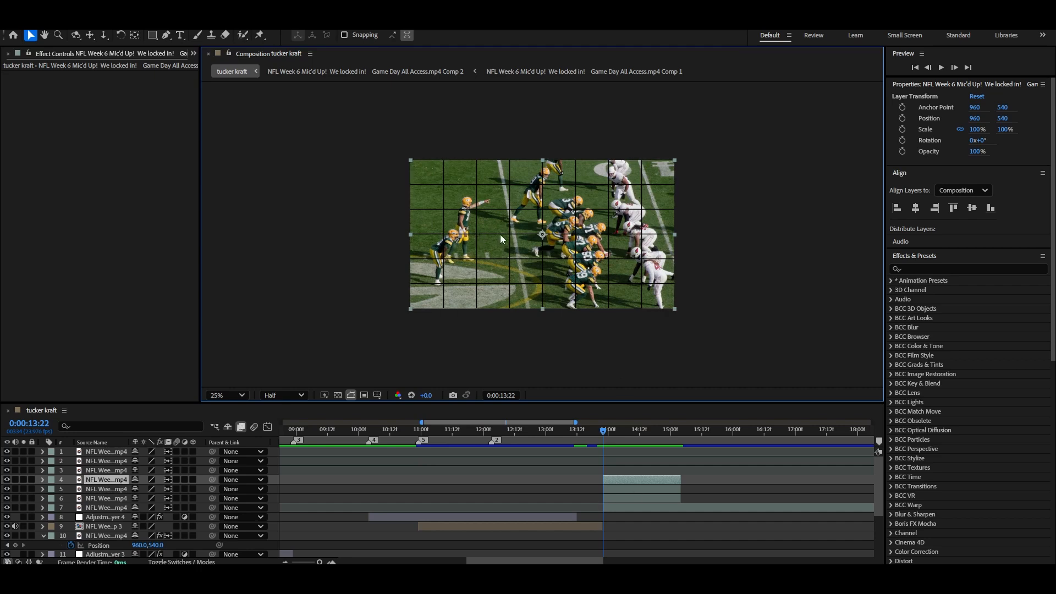
Mask the three frozen layers with the Pen tool into vertical strips: the left three grid columns, the middle three and the right two
left_click(166, 35)
left_click(509, 155)
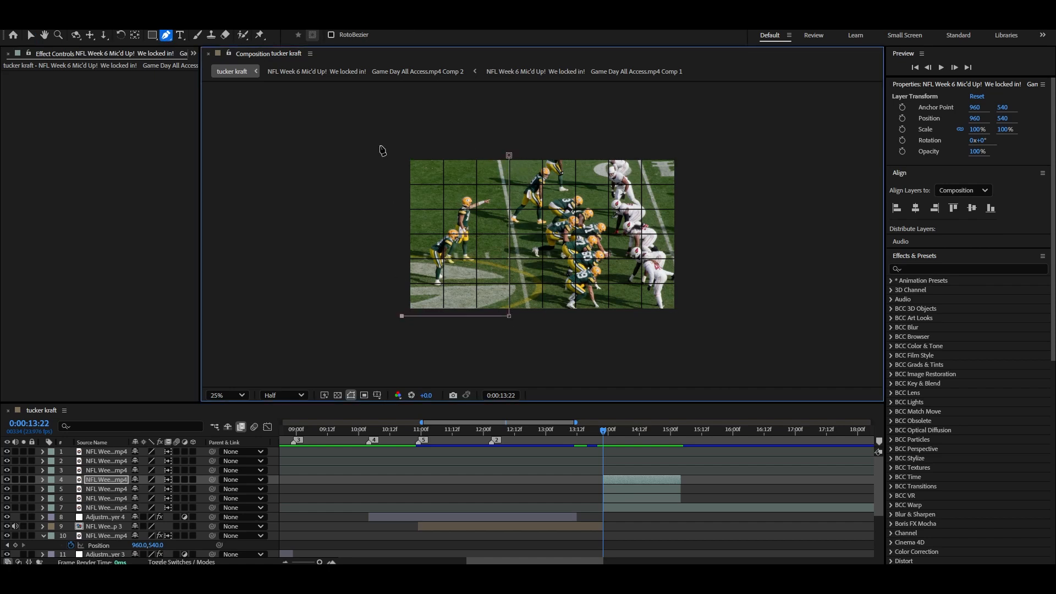
left_click(613, 491)
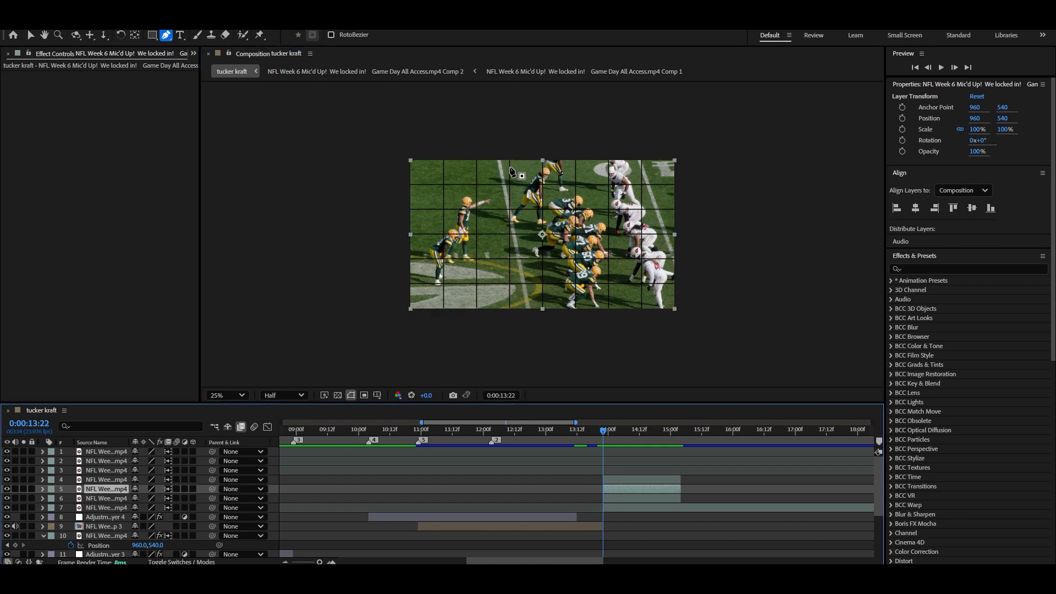
left_click(510, 149)
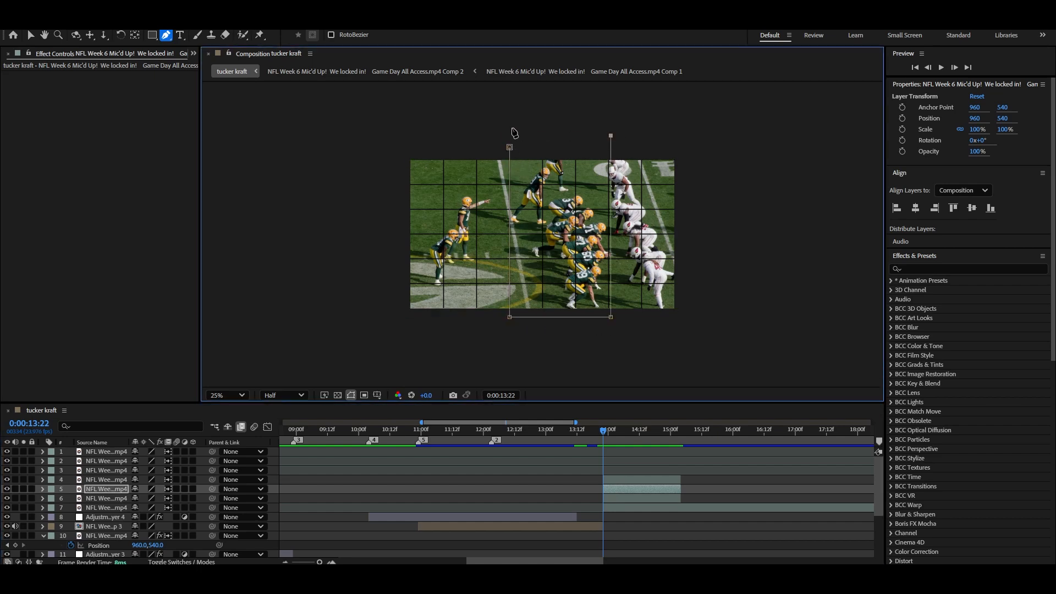
left_click(616, 497)
left_click(608, 128)
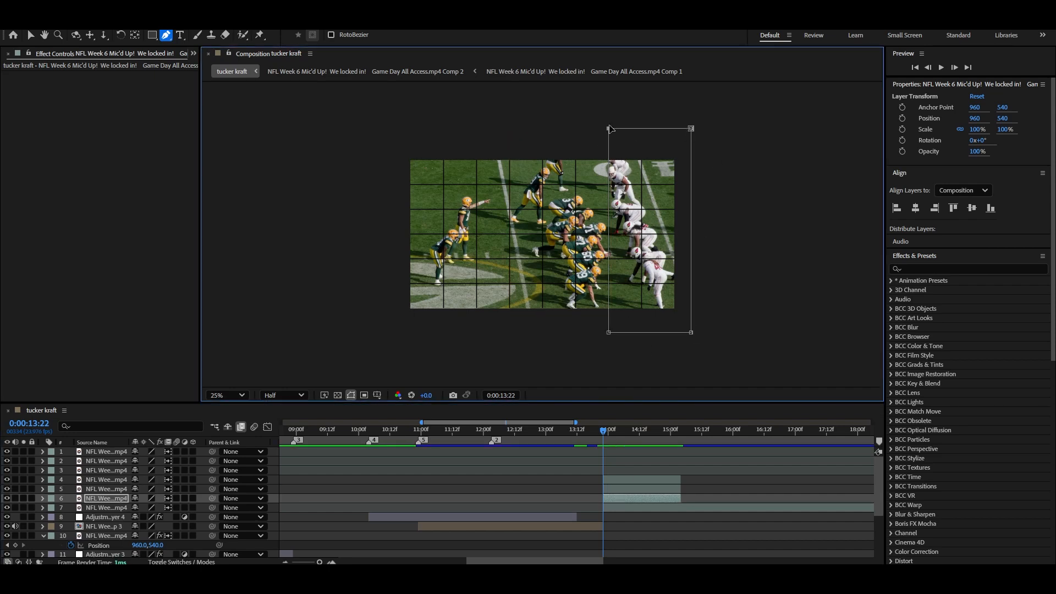
Check the three masked strips by hiding and showing them one by one along with the original clip beneath
left_click(616, 491)
left_click(615, 506)
left_click(6, 506)
left_click(4, 499)
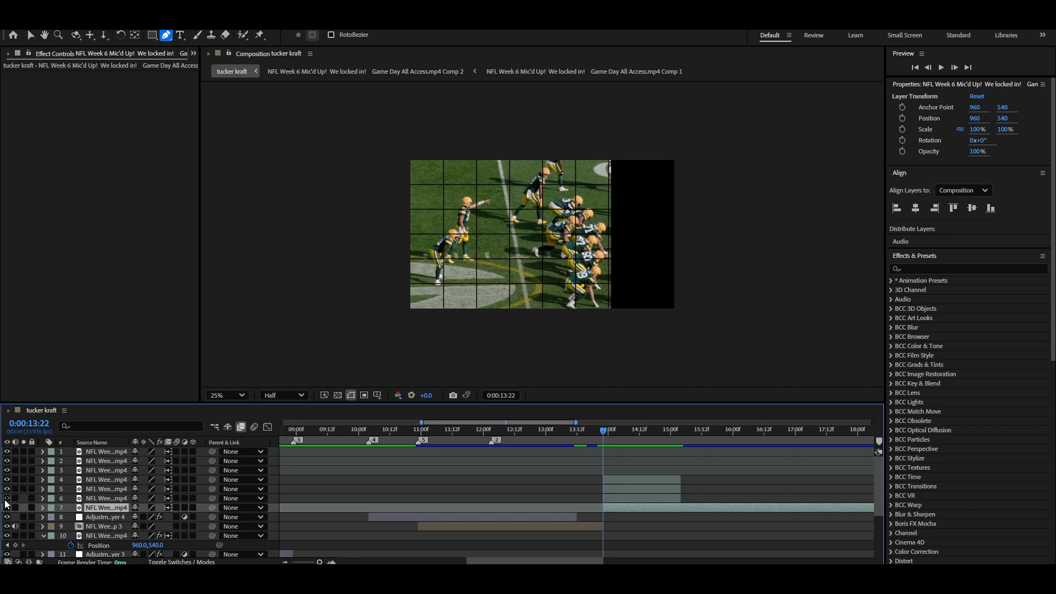
left_click(5, 490)
left_click(6, 480)
left_click(6, 480)
left_click(6, 489)
left_click(6, 497)
left_click(7, 507)
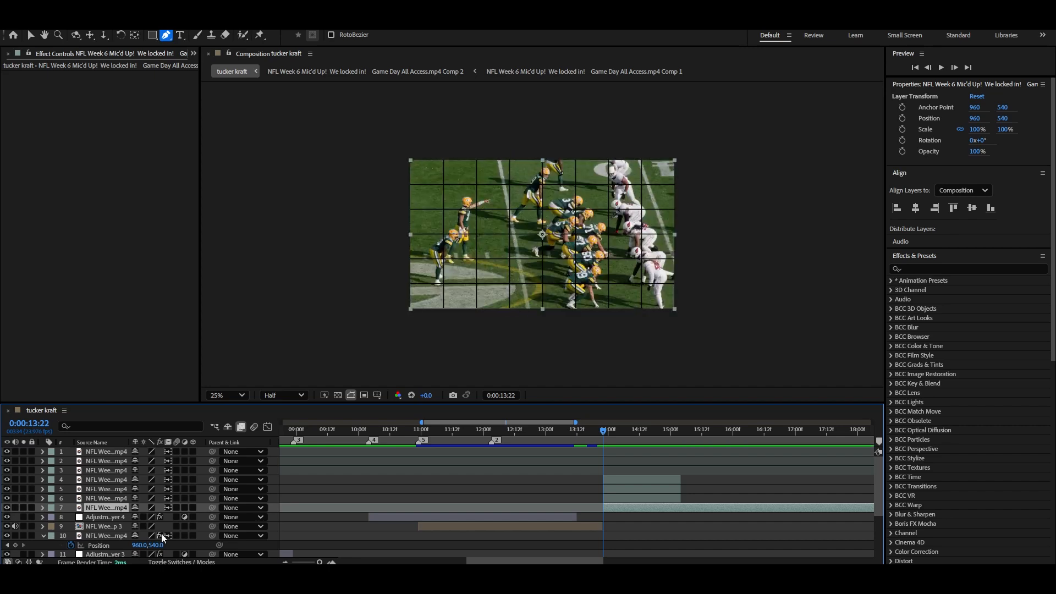
Identify the frozen strip layers one by one and rename the one masked to the frame's right strip as "first"
left_click(633, 481)
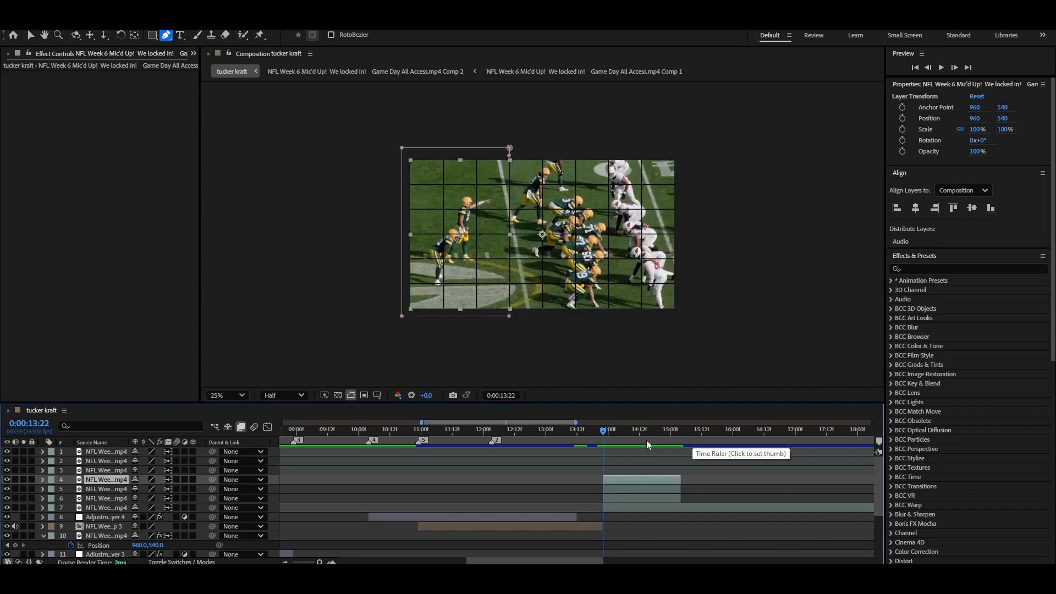
left_click(619, 499)
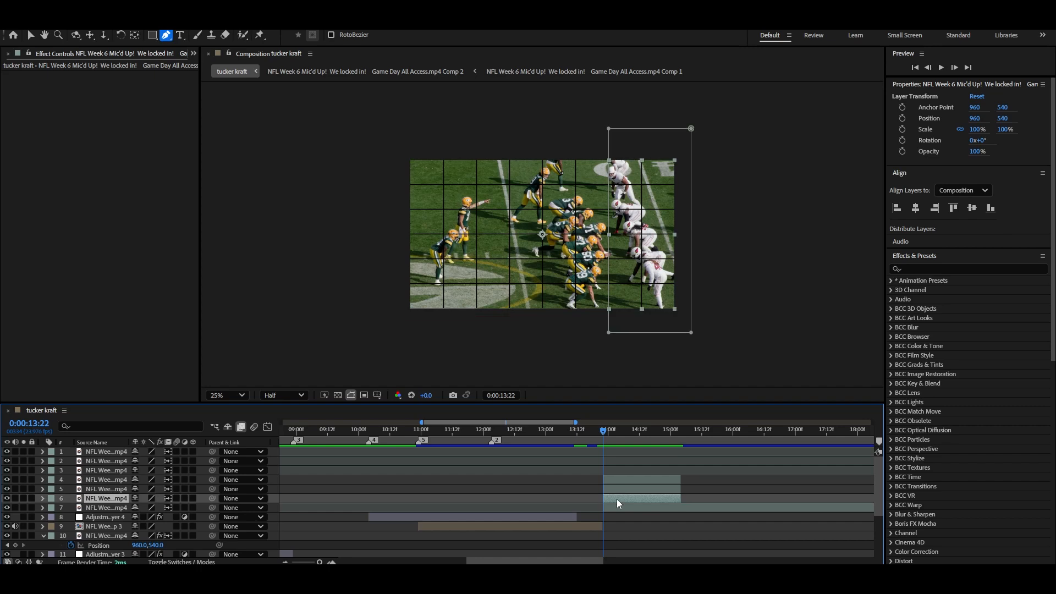
right_click(106, 499)
left_click(134, 478)
type("fiu")
key("BackSpace")
type("rst")
Rename the frozen layer with the middle strip as "2end" and the one with the left strip as "last"
right_click(124, 490)
left_click(138, 460)
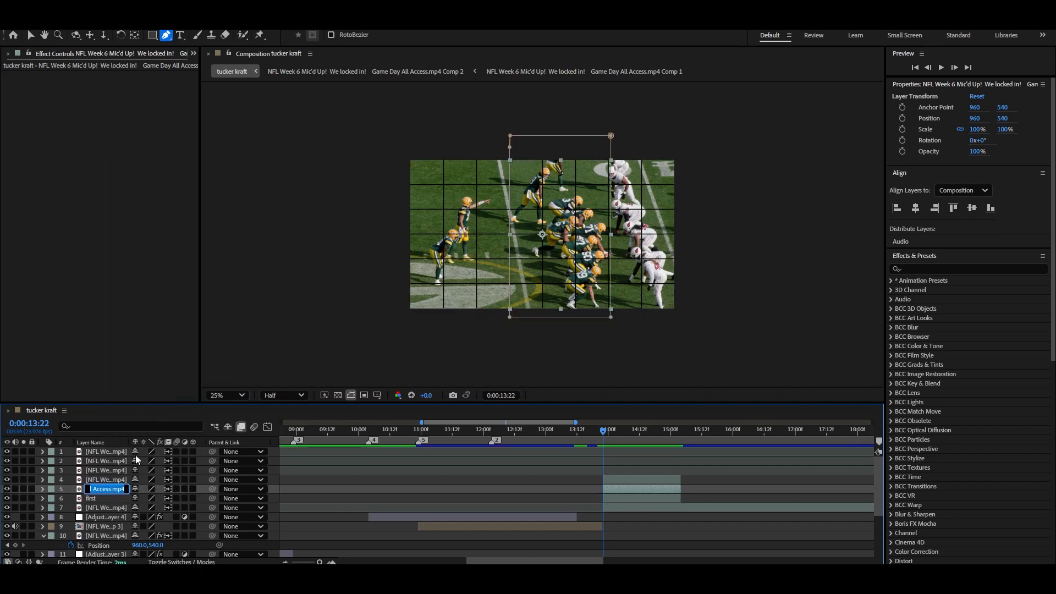
type("2end")
right_click(109, 481)
left_click(133, 450)
type("last")
key("Return")
key("v")
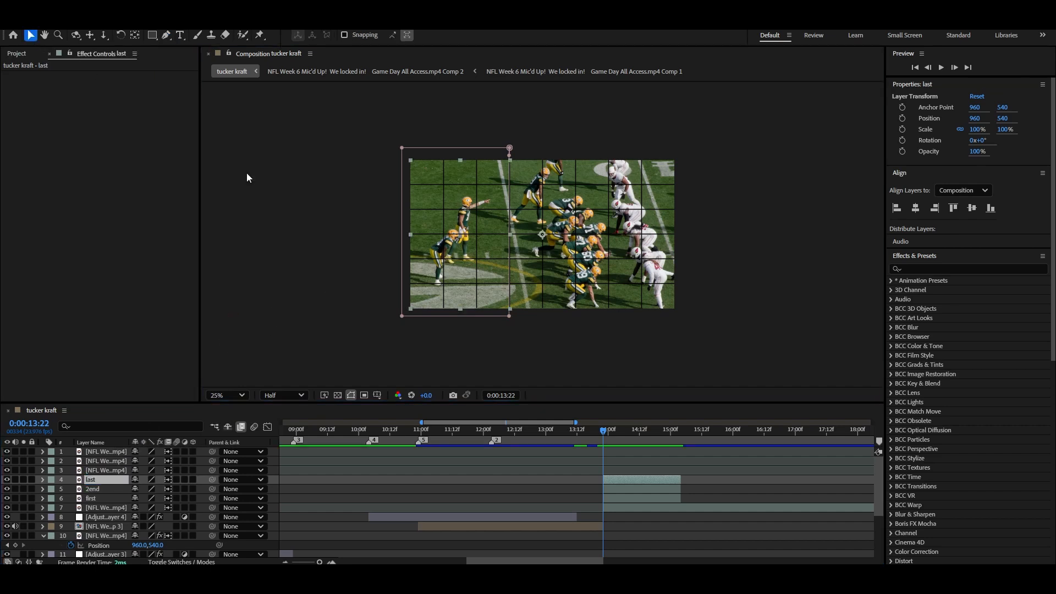
Stagger the strip layers' start times: first at 0:00:12:16, 2end at 0:00:13:02 and last at 0:00:13:12
left_click_drag(618, 499, 541, 499)
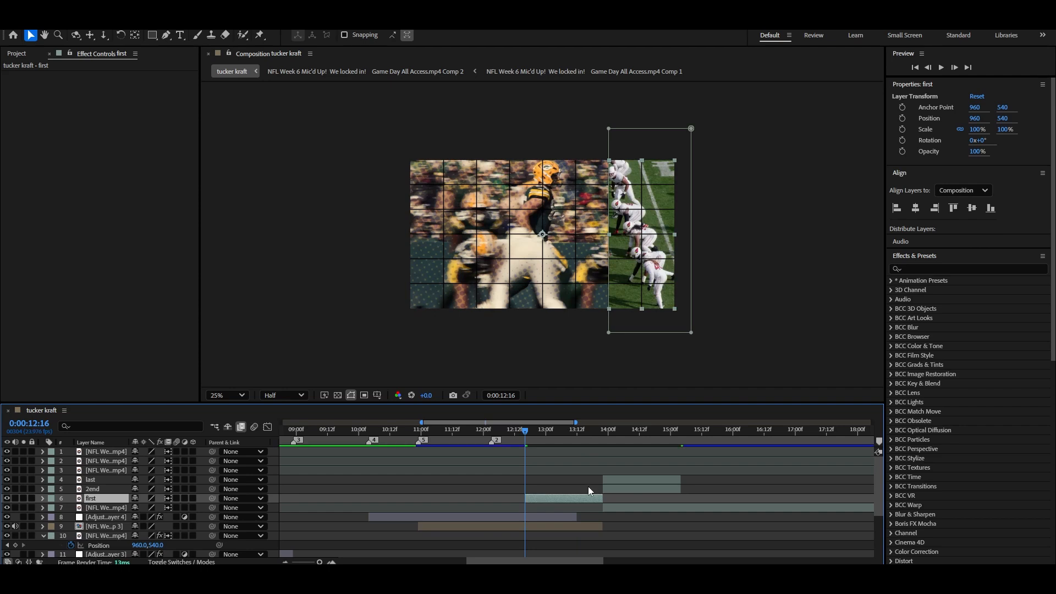
key("shift+Page_Down")
left_click_drag(611, 487, 565, 488)
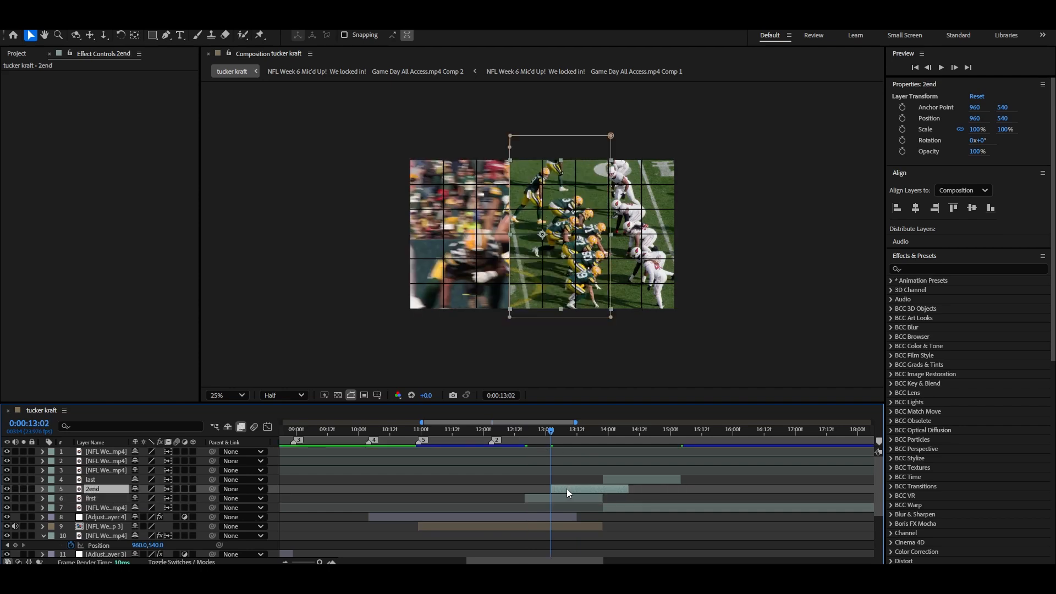
left_click_drag(319, 562, 320, 561)
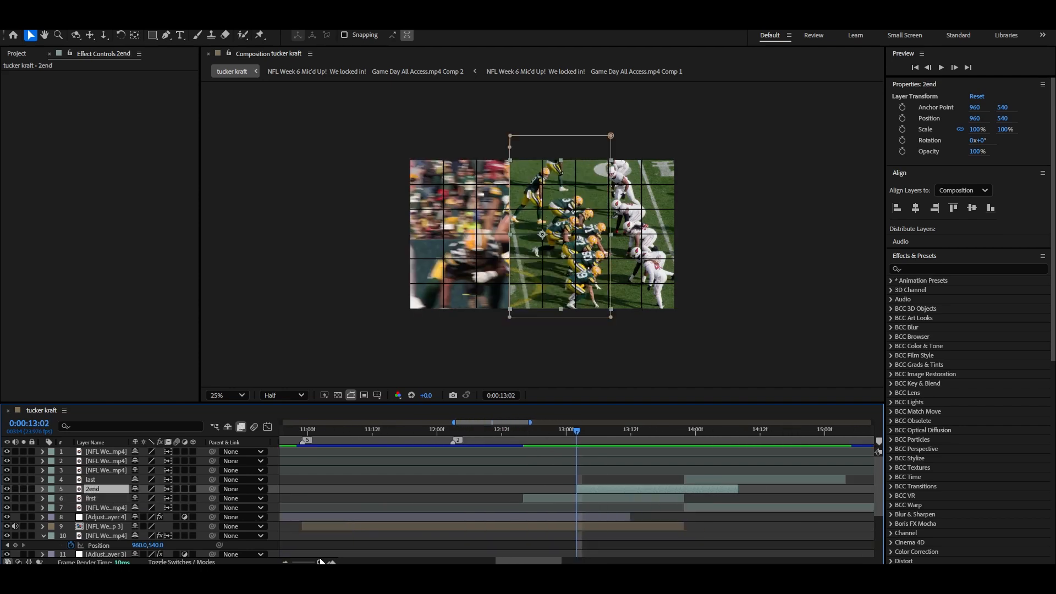
key("shift+Page_Down")
left_click_drag(691, 478, 649, 480)
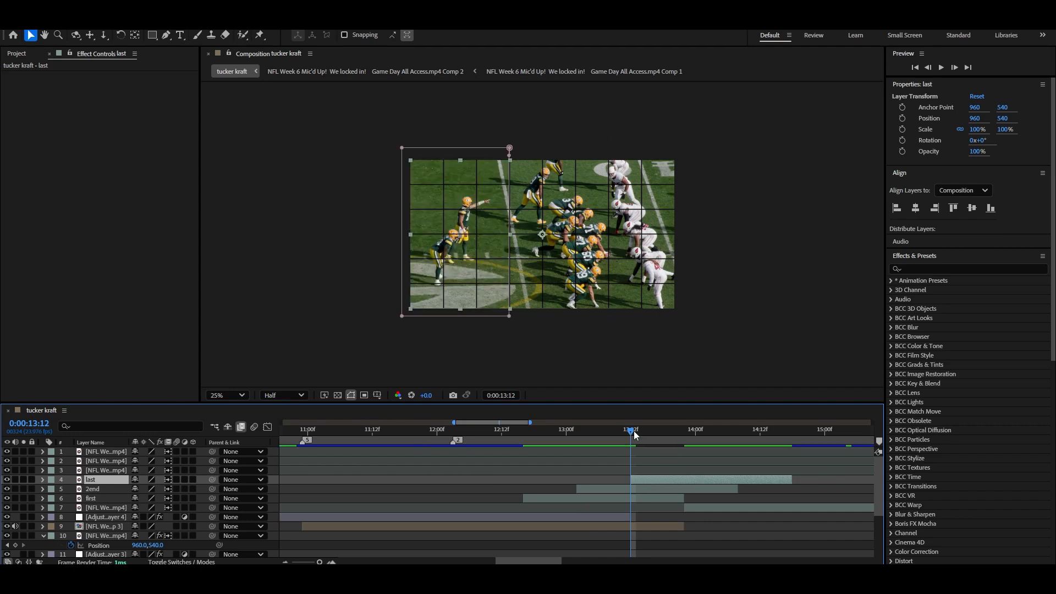
Trim the 2end and last layers to end at 0:00:13:22 and scrub through the staggered strips
left_click_drag(319, 562, 320, 562)
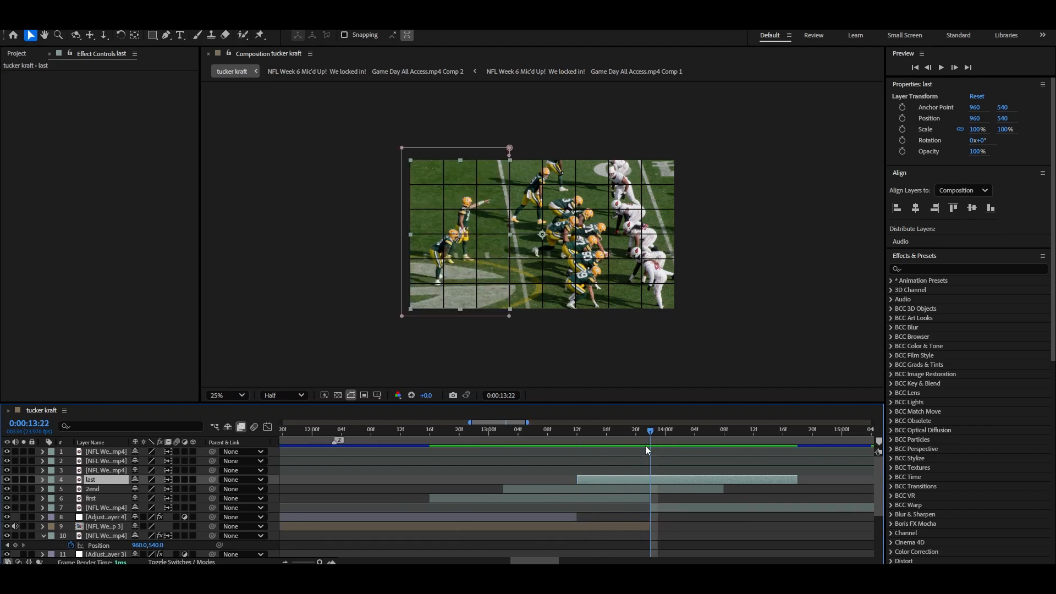
left_click(654, 490)
left_click(684, 480, "shift")
key("ctrl+shift+d")
key("Delete")
left_click_drag(642, 428, 520, 413)
left_click_drag(552, 429, 576, 418)
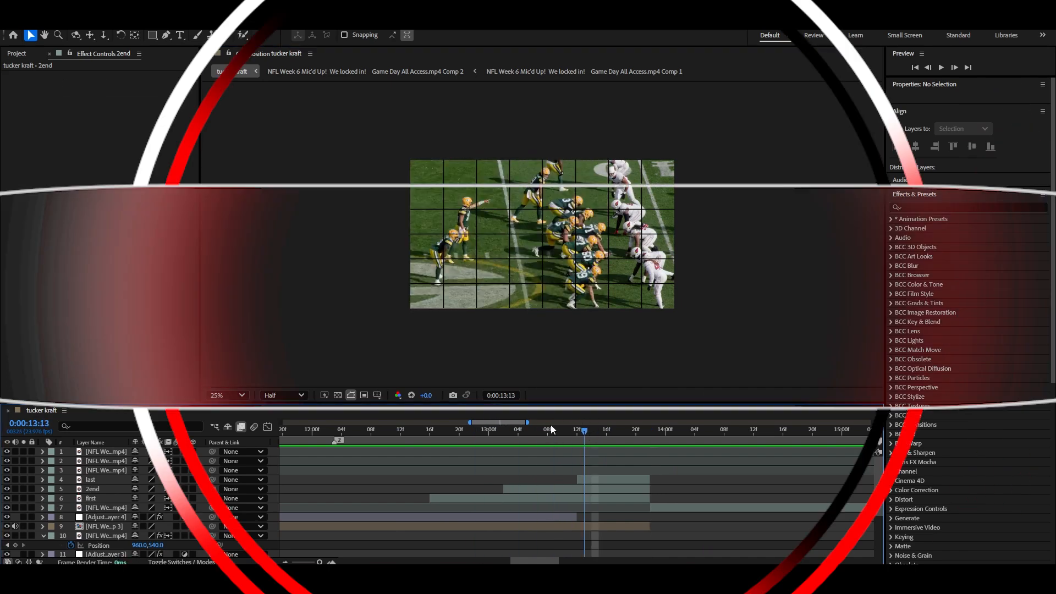
Go to 0:00:13:21 and turn off the proportional grid in the composition view
left_click(651, 433)
key("Page_Up")
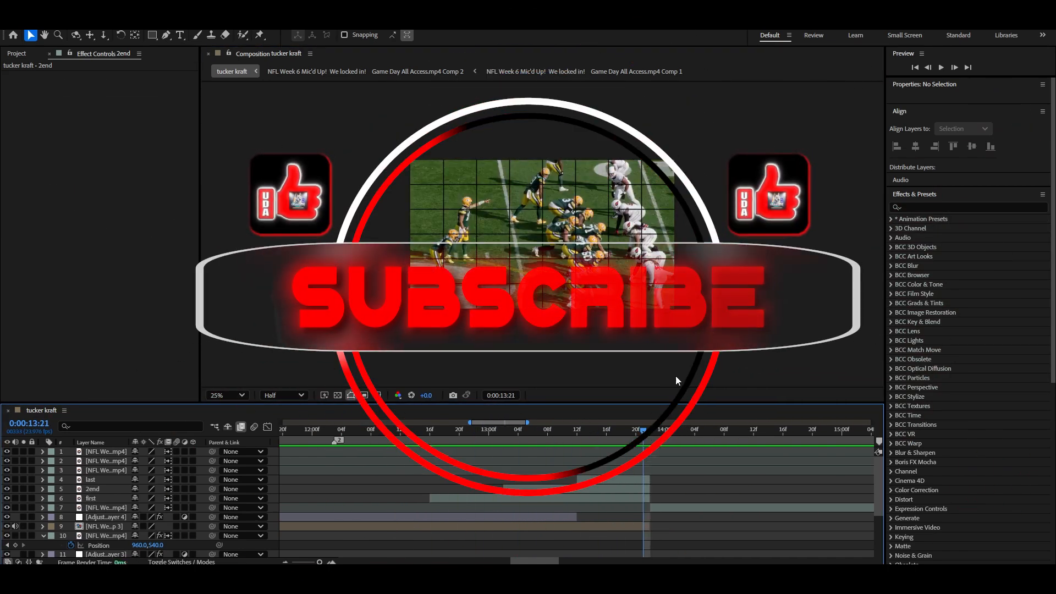
left_click(379, 395)
left_click(400, 419)
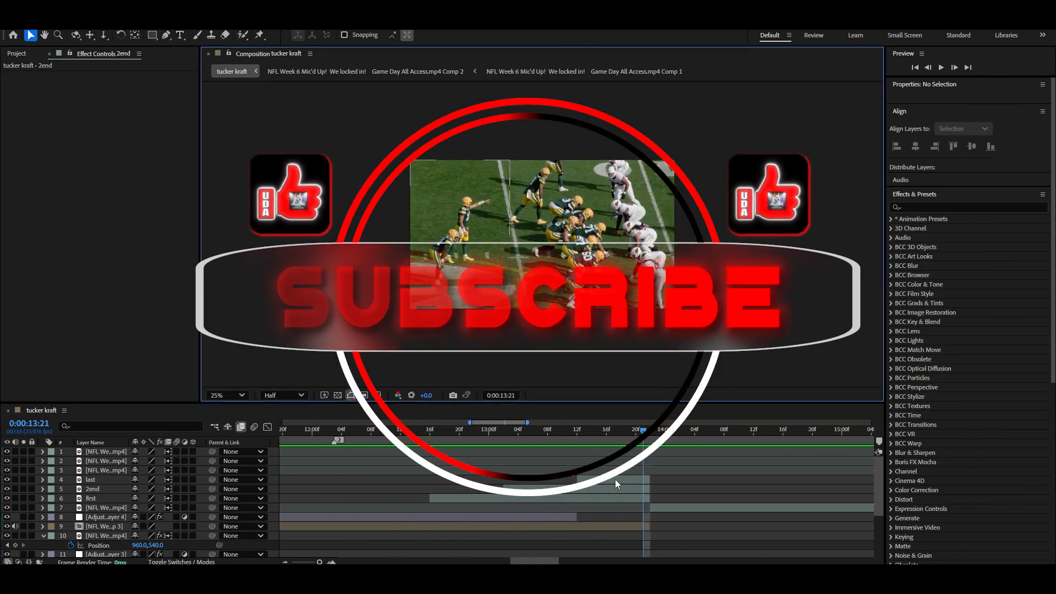
Move the anchor points of last, 2end and first to their strips' centres, at x 366, 1092 and 1682
left_click(511, 238)
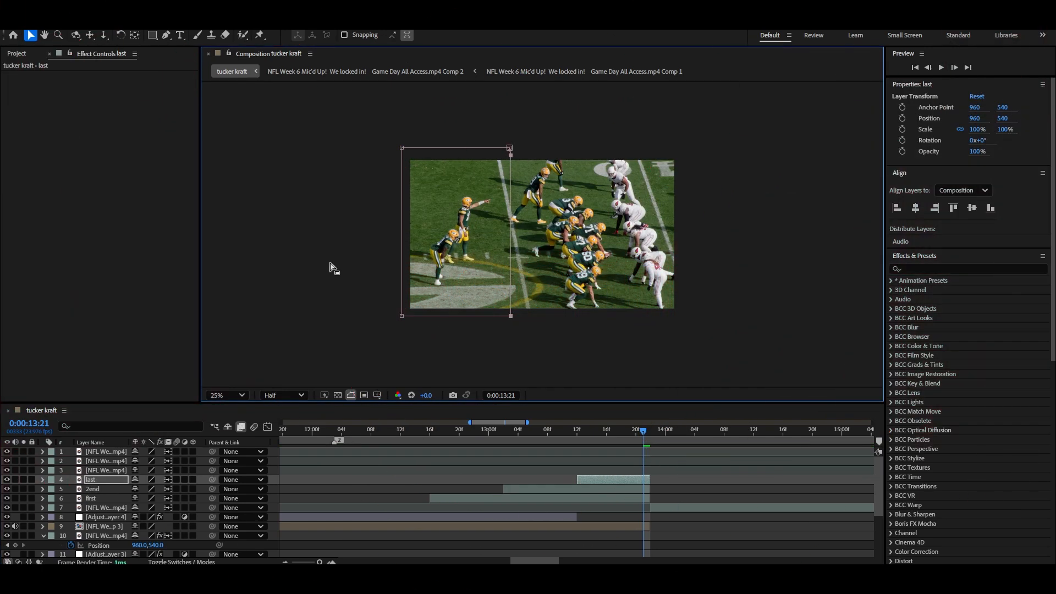
left_click_drag(545, 233, 491, 230)
left_click(615, 487)
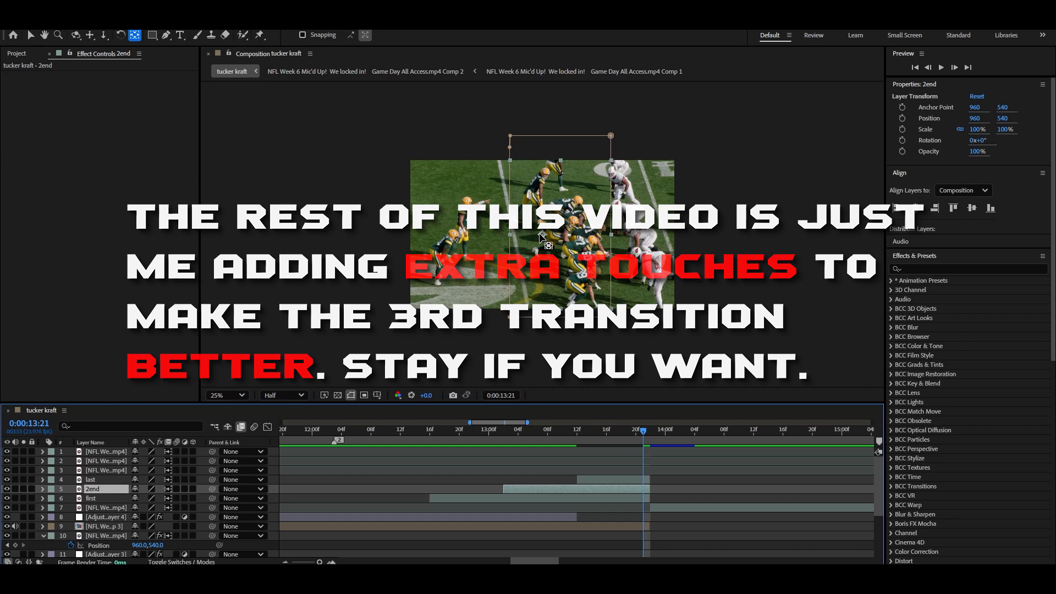
left_click(607, 499)
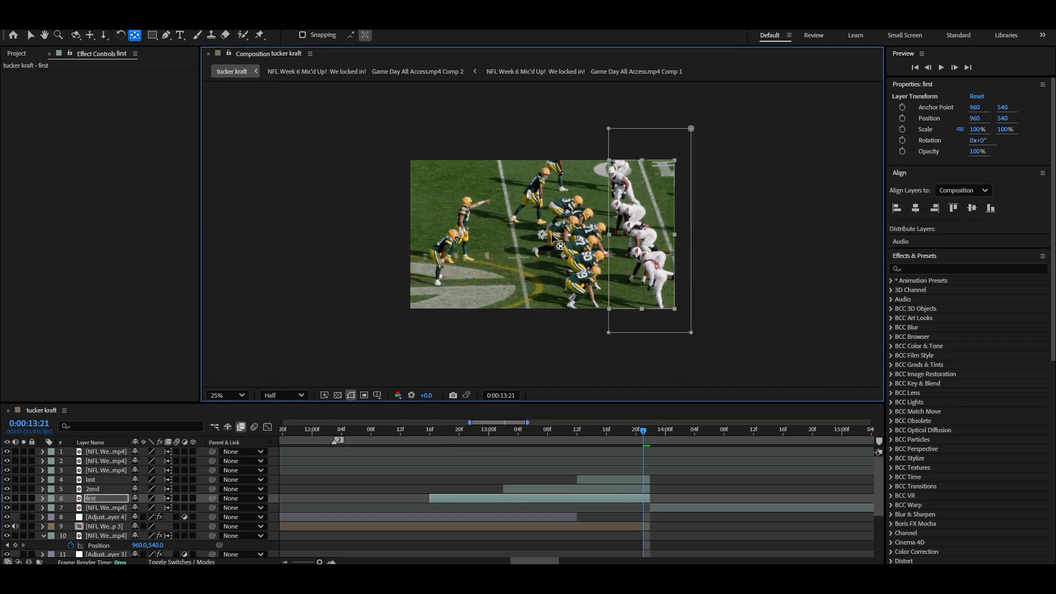
key("v")
left_click(606, 376)
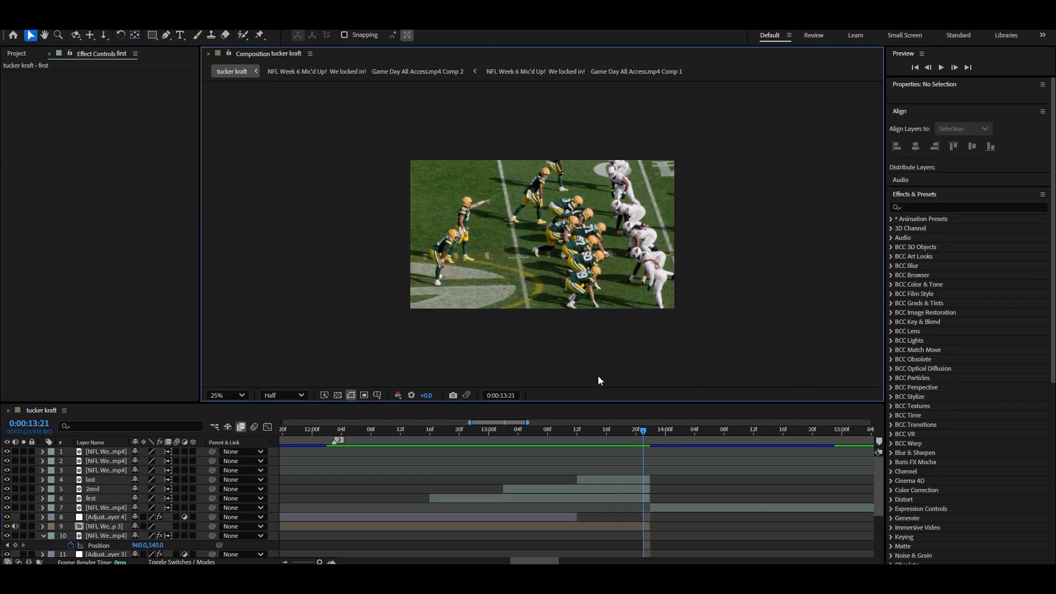
Set Position keyframes on last, 2end and first at 0:00:13:22
key("Page_Down")
left_click(645, 480)
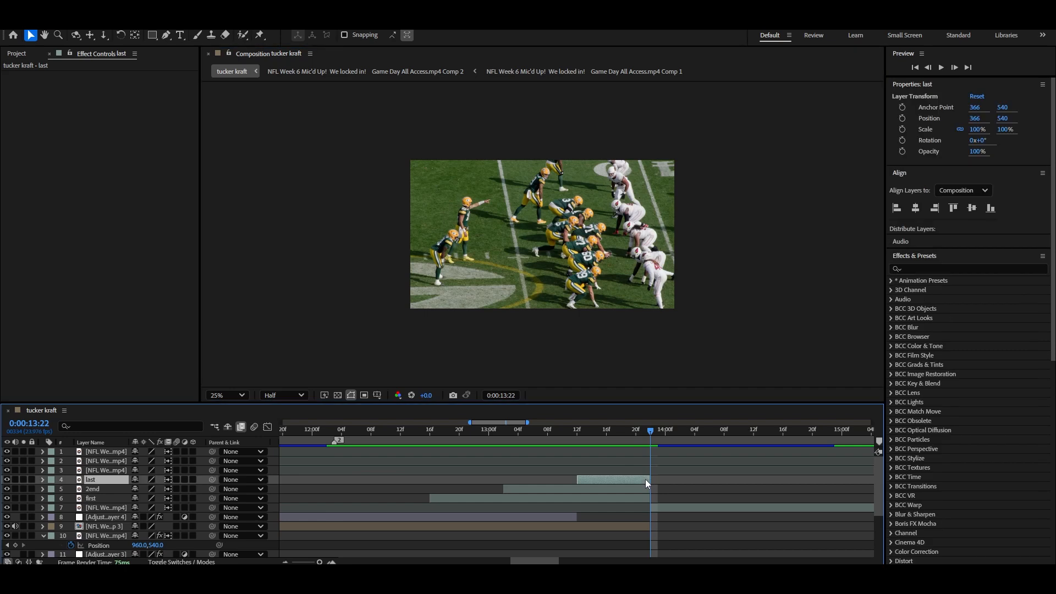
key("p")
left_click(71, 489)
left_click(82, 498)
key("p")
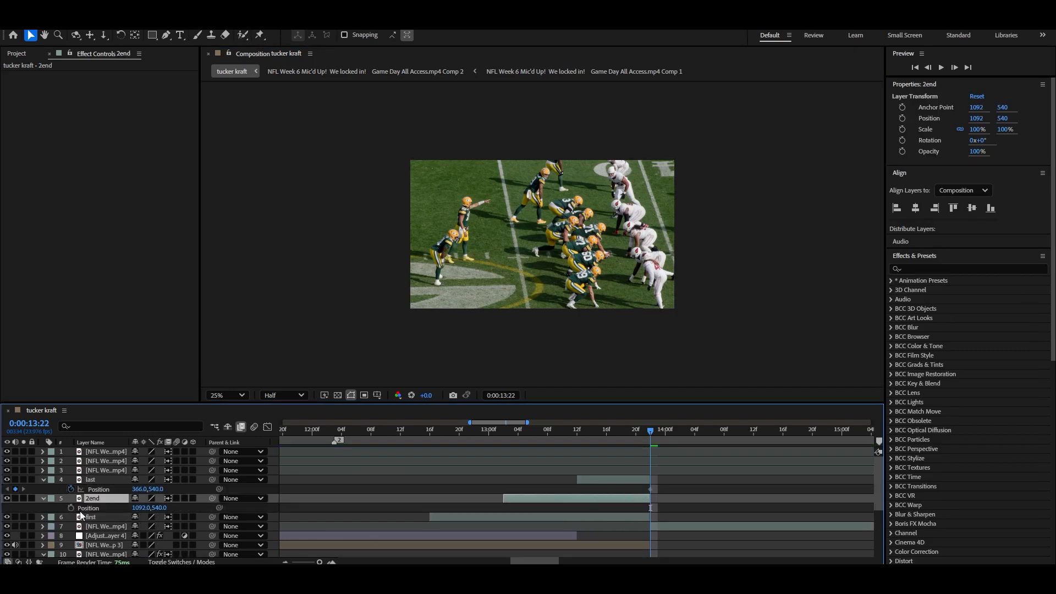
left_click(635, 517)
key("p")
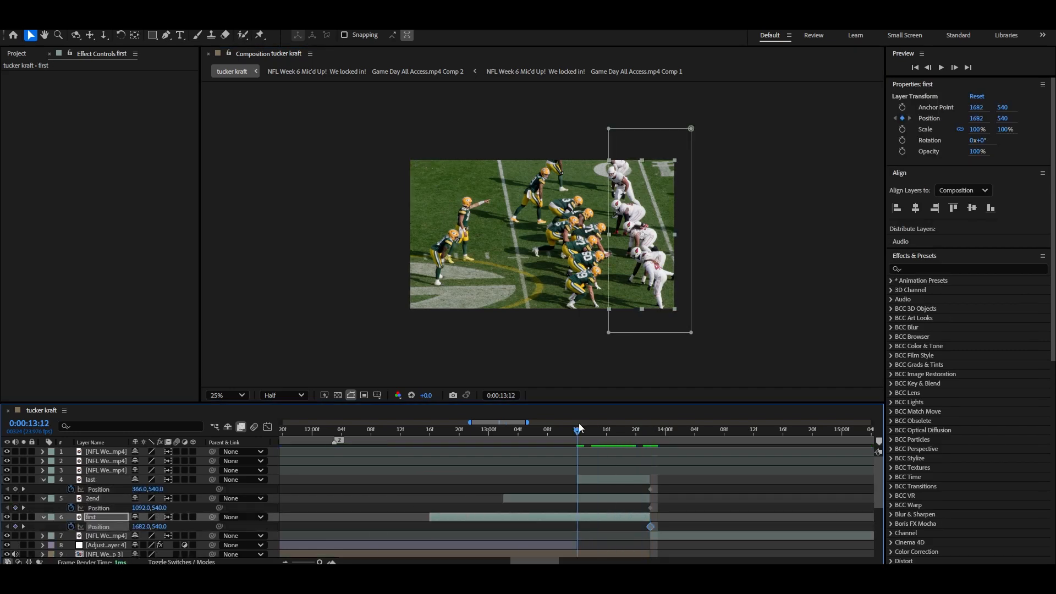
Keyframe off-frame starting positions: first at about 1682, -552 at 0:00:12:16, and 2end at 1092, 1634 at 0:00:13:02
left_click_drag(583, 428, 432, 423)
left_click(446, 516)
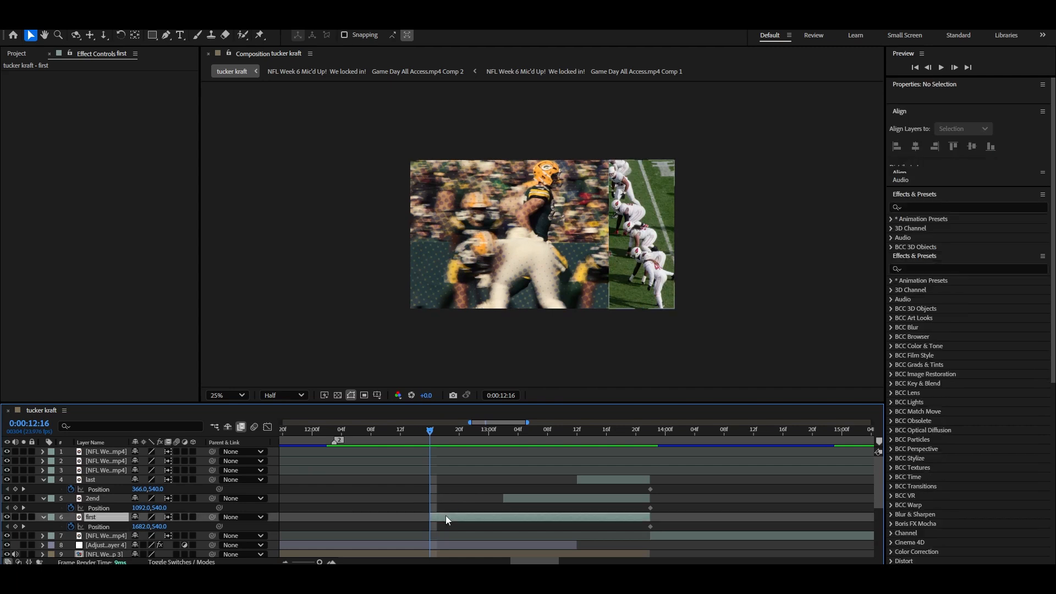
left_click_drag(156, 527, 97, 526)
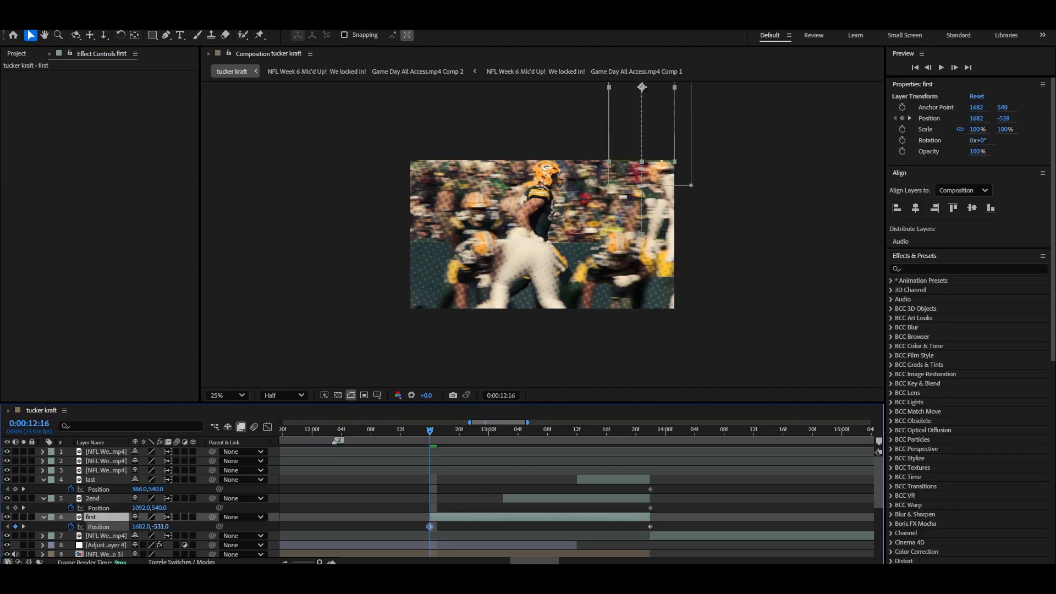
left_click_drag(432, 434, 504, 431)
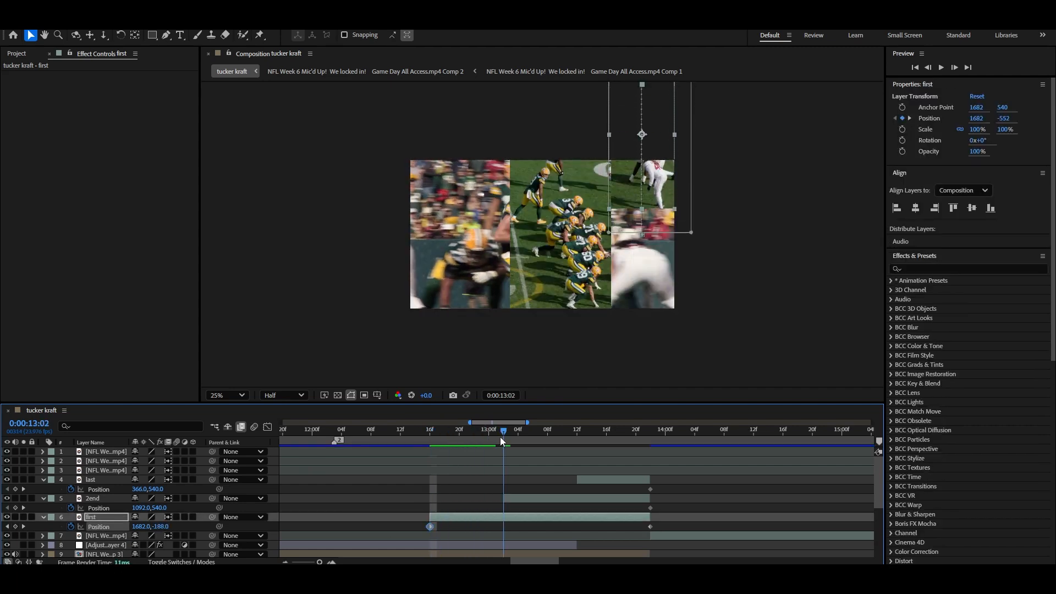
left_click(513, 498)
left_click_drag(161, 508, 698, 539)
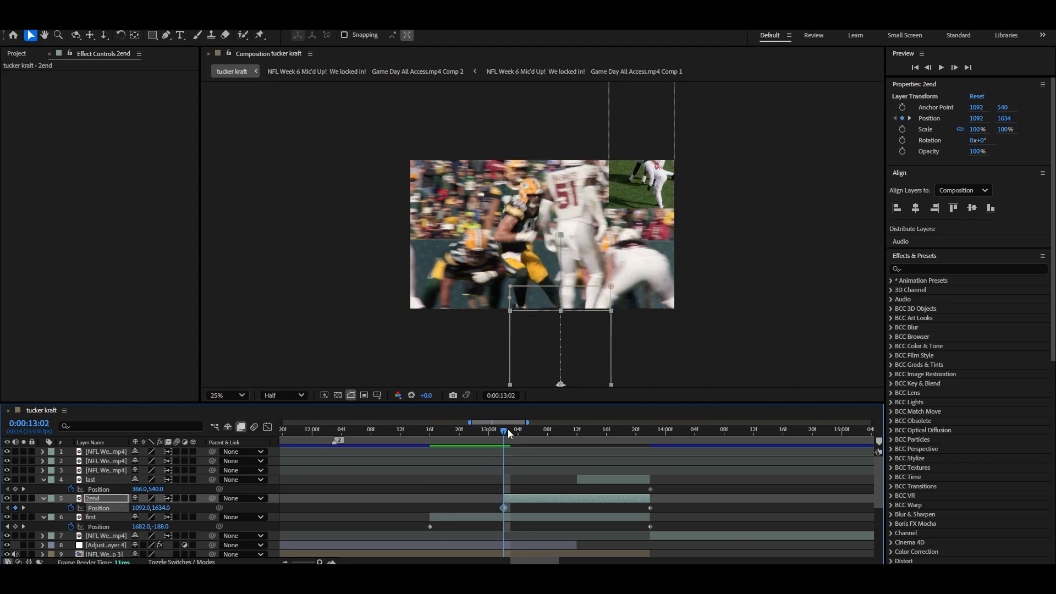
At 0:00:13:12, move the last layer off the frame's left side to Position -520, 540
left_click_drag(506, 434, 581, 434)
left_click(595, 479)
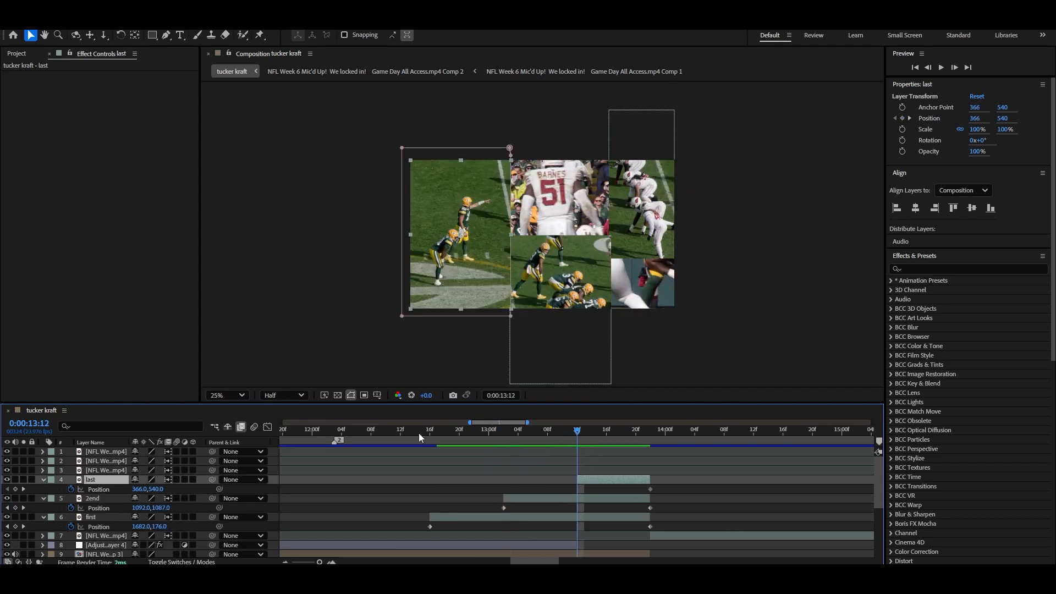
left_click_drag(138, 489, 33, 489)
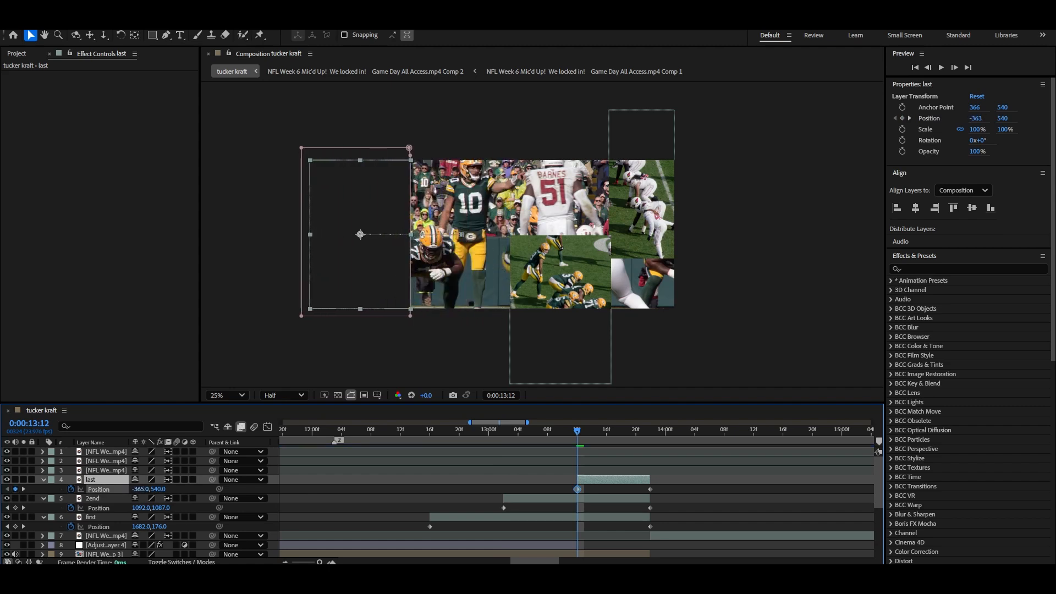
left_click_drag(139, 489, 77, 488)
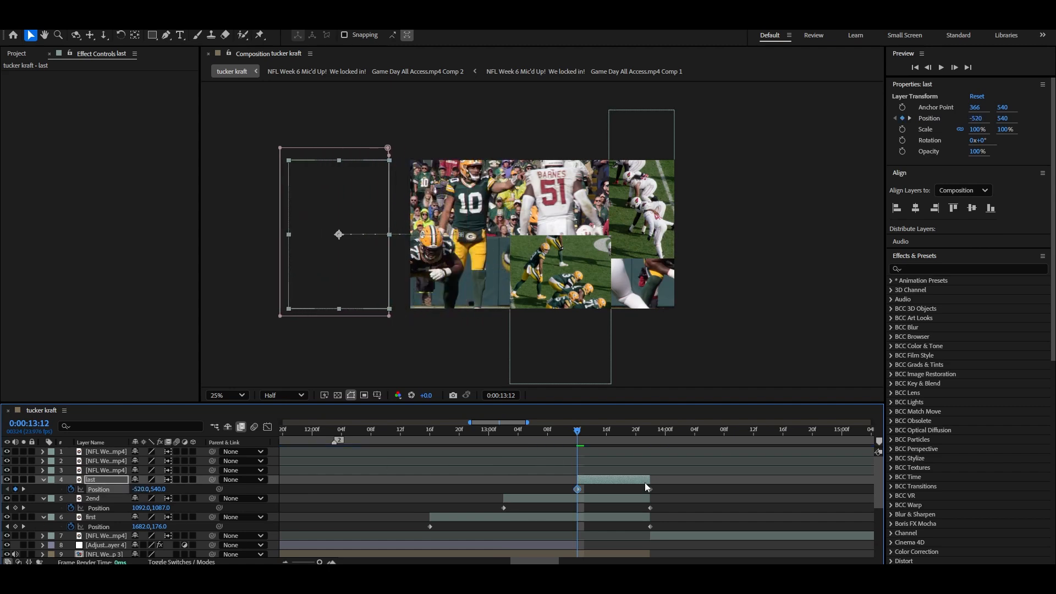
Apply Easy Ease In to the final Position keyframes of first, 2end and last, and preview the transition
left_click(651, 527)
right_click(650, 526)
mouse_move(709, 519)
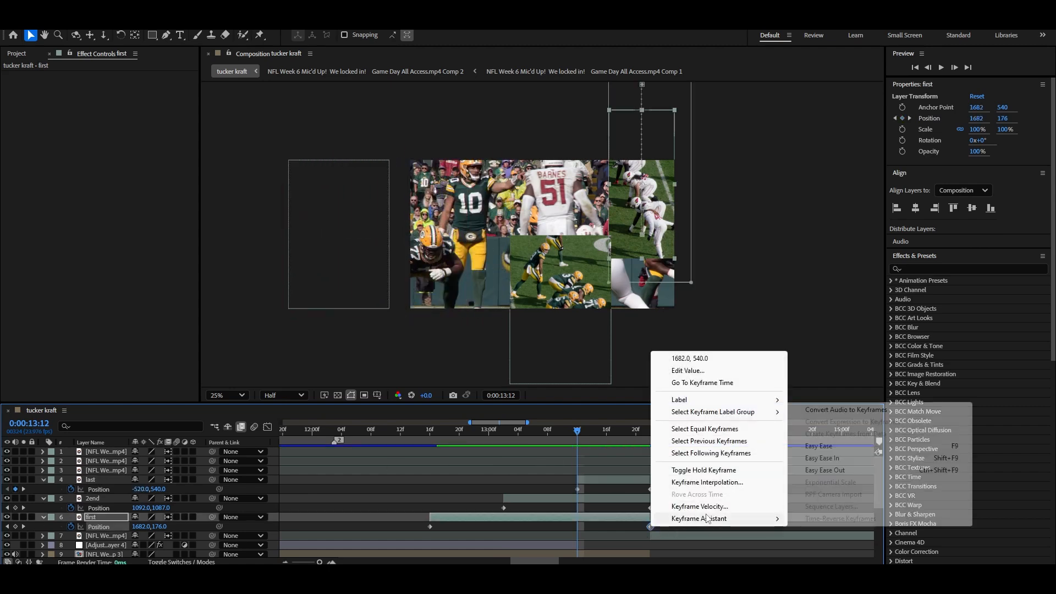
left_click(831, 470)
right_click(650, 507)
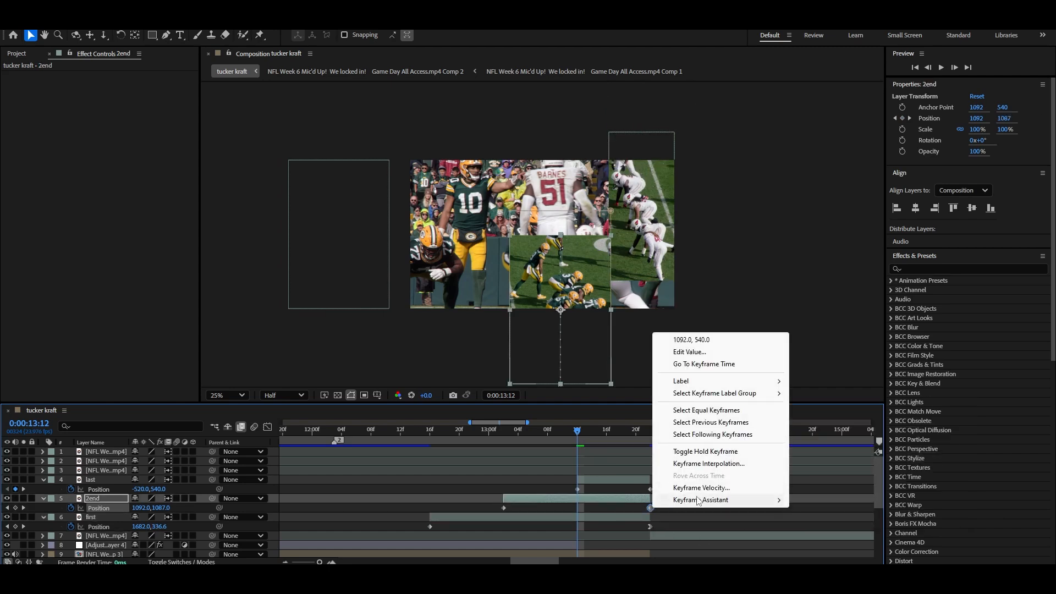
mouse_move(714, 500)
left_click(826, 440)
right_click(650, 489)
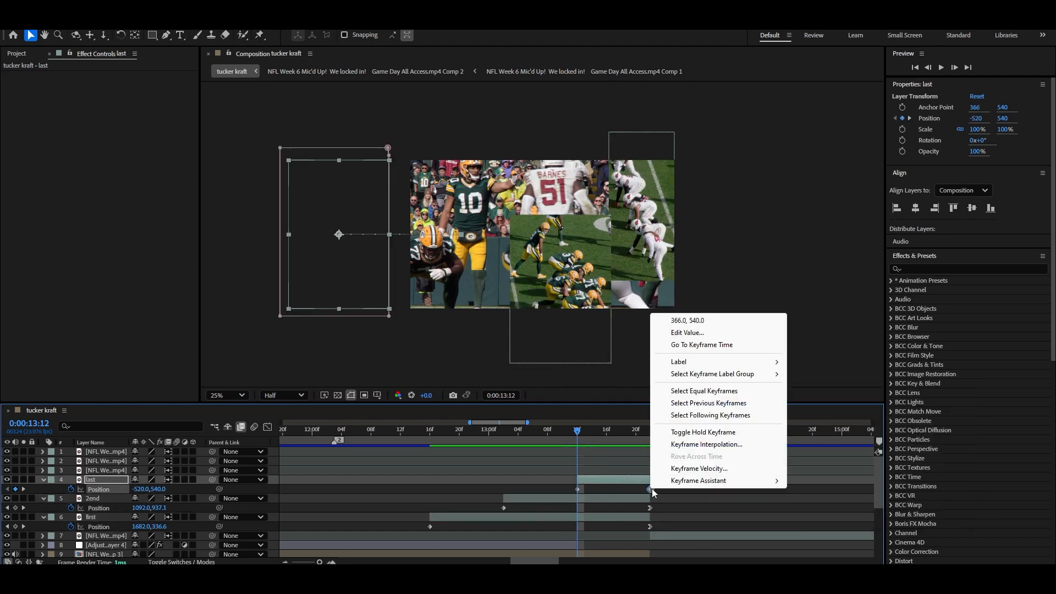
mouse_move(715, 481)
left_click(824, 433)
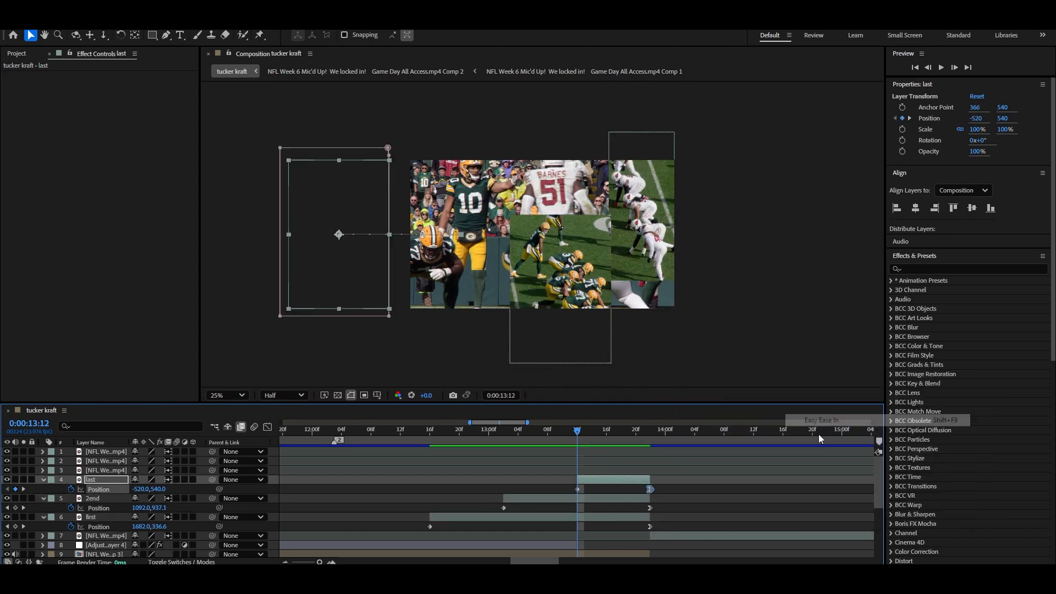
left_click(356, 430)
key("space")
left_click_drag(732, 432, 415, 432)
key("space")
Enable motion blur on the last, 2end and first layers, preview the transition and return to 0:00:13:22
left_click(650, 432)
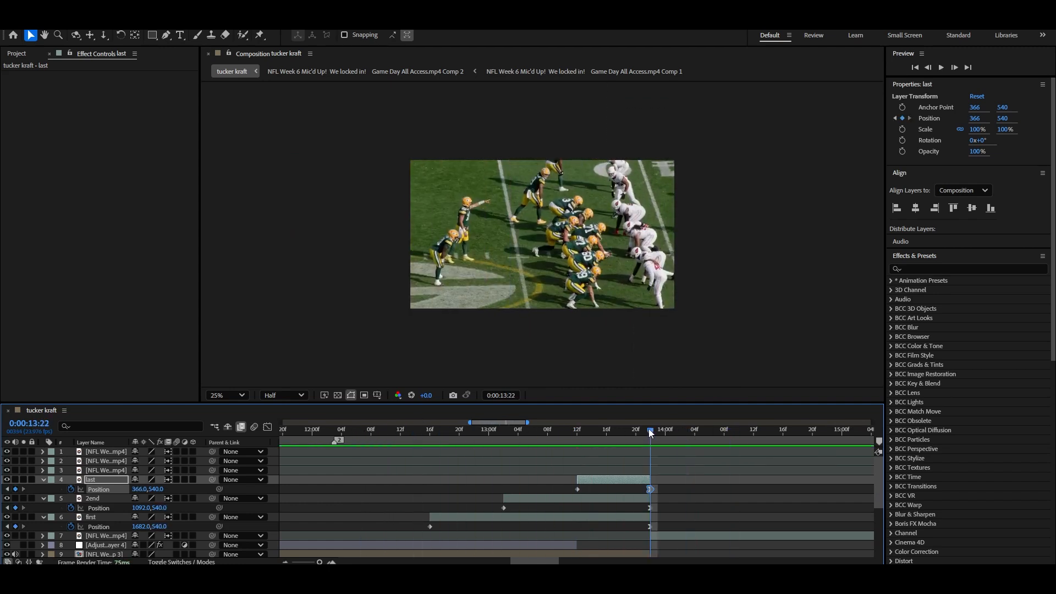
left_click(224, 516, "shift")
left_click_drag(478, 433, 406, 433)
key("space")
left_click(703, 433)
key("space")
left_click(650, 431)
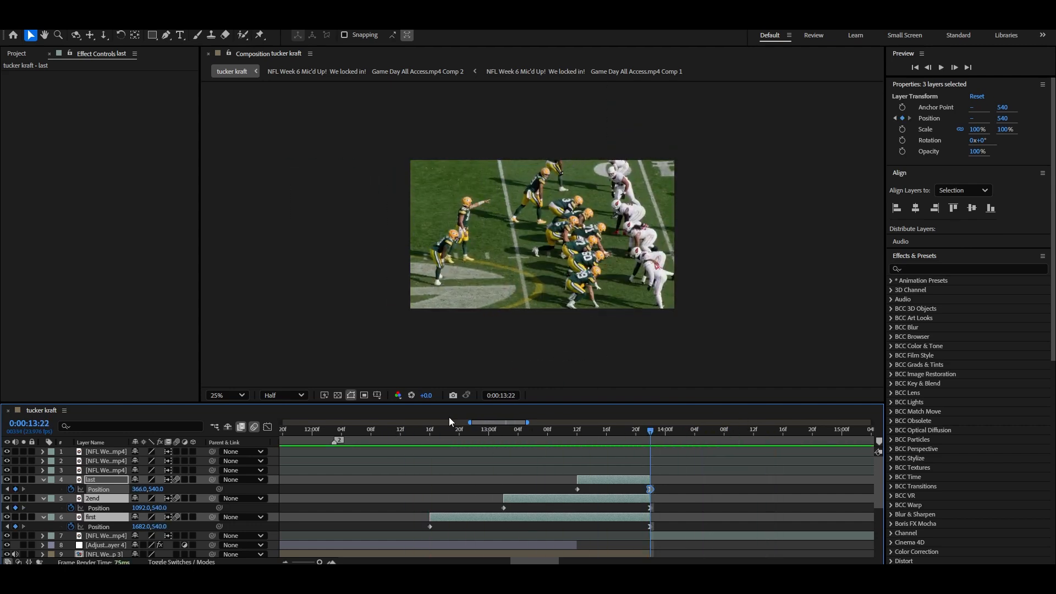
key("ctrl+alt+t")
key("u")
Duplicate the clip layer that starts at 0:00:13:22 and trim the duplicate's end to about 0:00:16:10
left_click(663, 506)
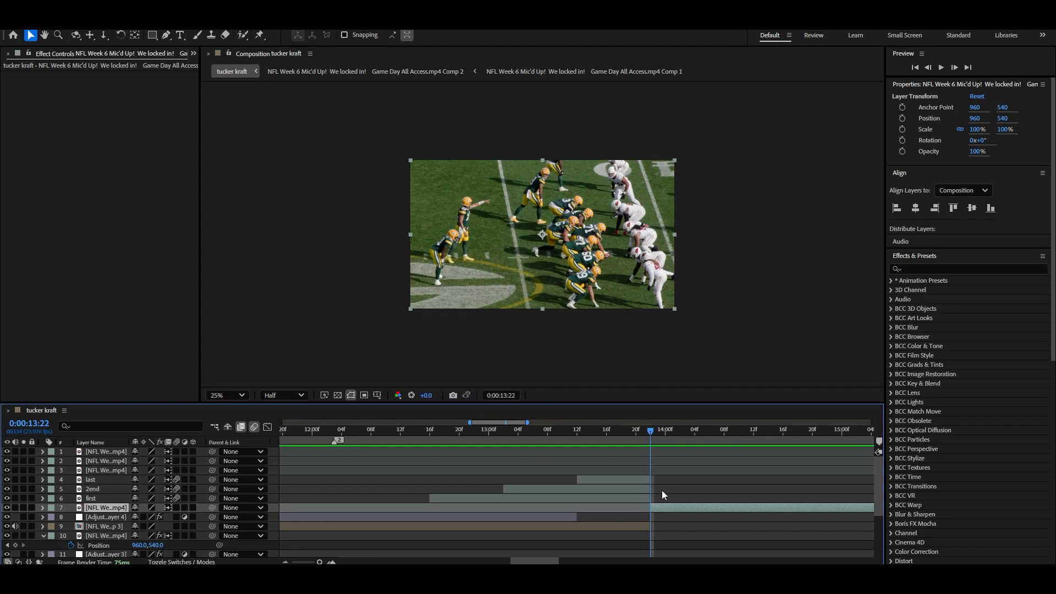
key("ctrl+d")
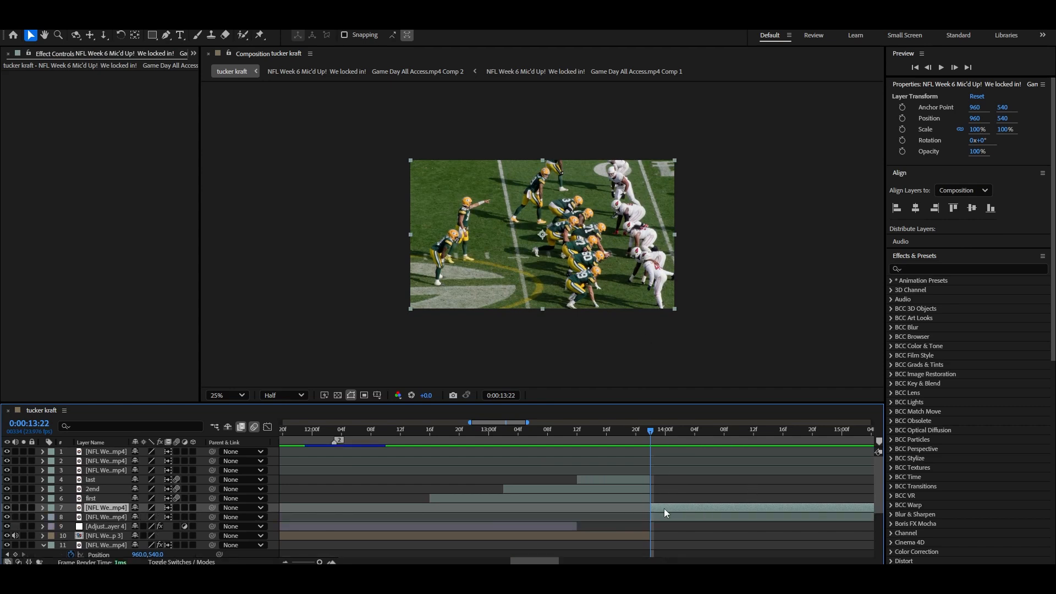
key("shift+Page_Down")
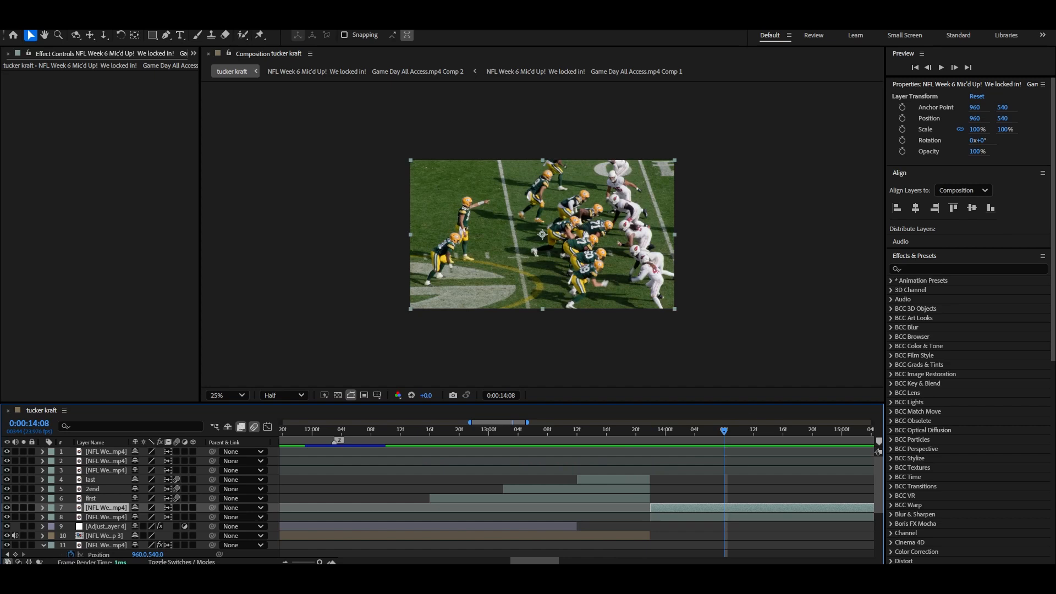
key("minus")
left_click(590, 430)
left_click_drag(590, 430, 555, 437)
key("ctrl+shift+d")
key("Delete")
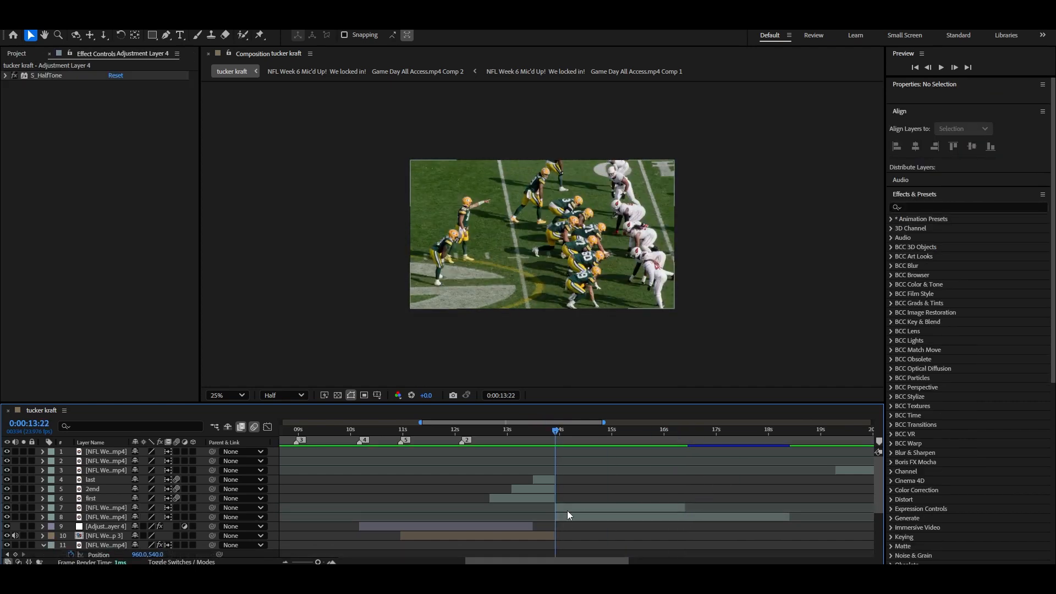
Roto Brush the crouching player at the rear of the line on the trimmed duplicate, propagating the selection to 0:00:14:05
left_click(596, 508)
left_click(242, 35)
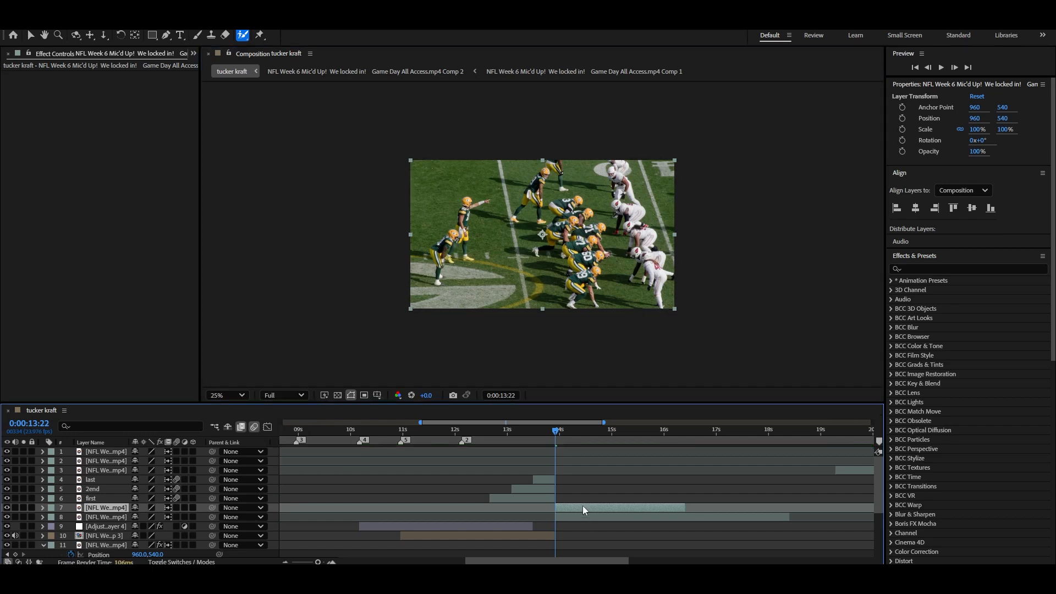
double_click(585, 506)
left_click_drag(691, 170, 721, 163)
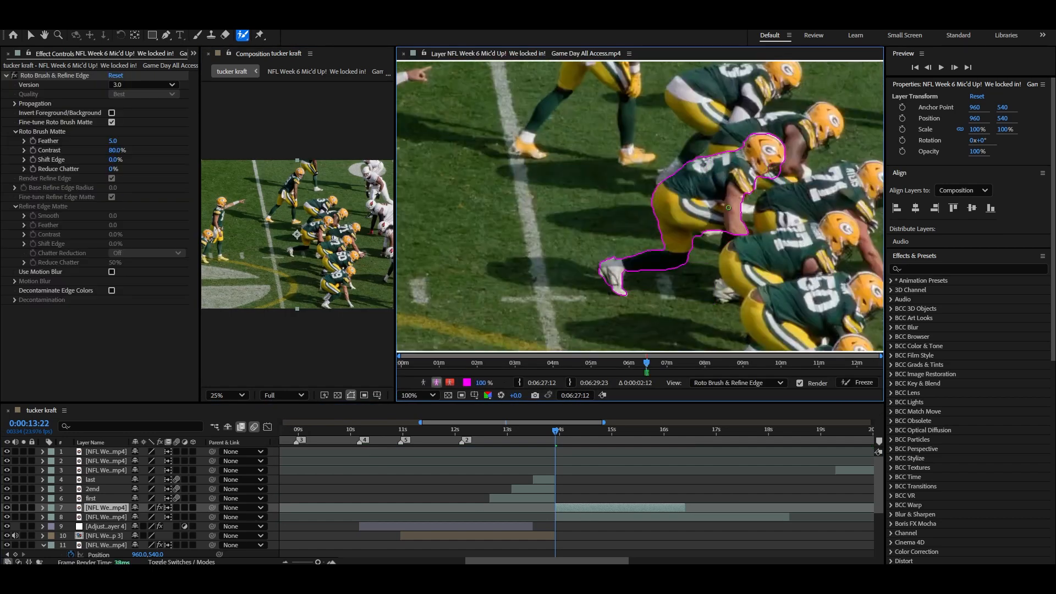
key("Page_Down")
key("Page_Down")
key("Page_Down")
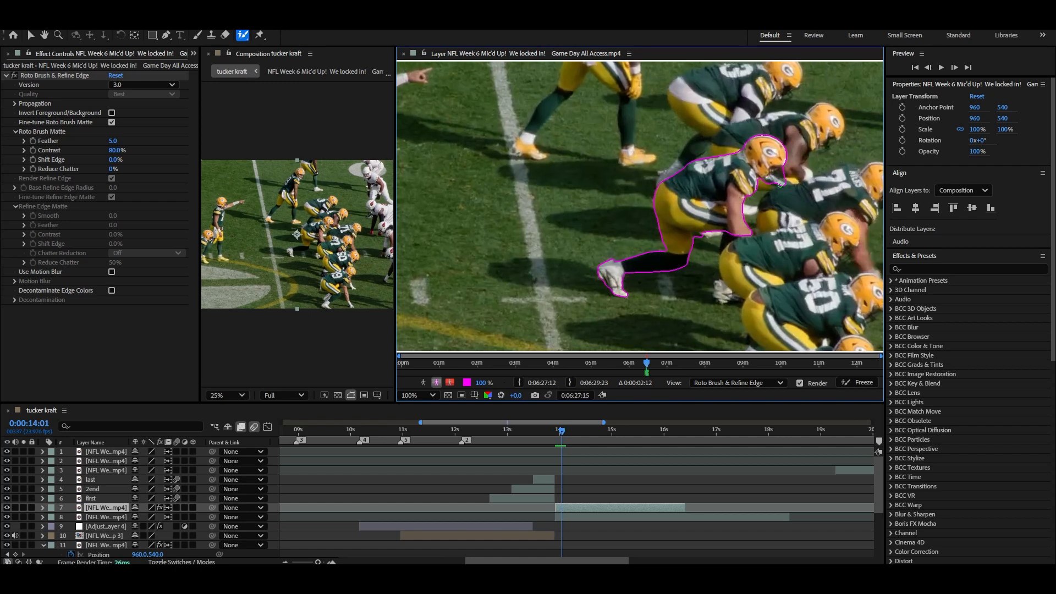
key("Page_Down")
key("Page_Down")
key("Page_Down")
key("Page_Down")
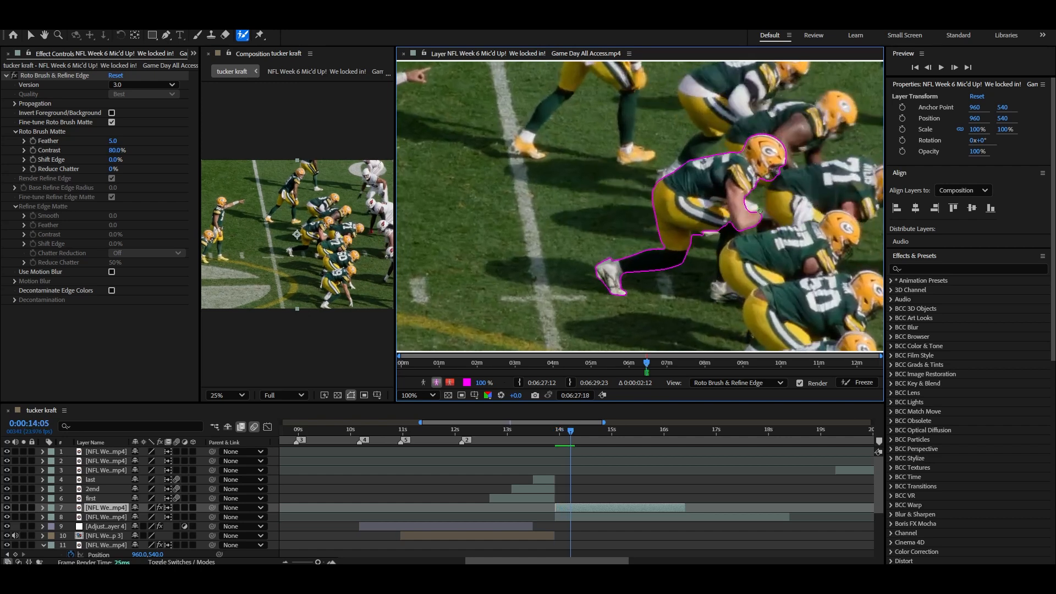
Back at 0:00:13:22, add the player's missing front foot to the Roto Brush selection
key("Page_Up")
key("Page_Up")
key("Page_Up")
key("Page_Up")
key("Page_Up")
key("Page_Up")
key("Page_Up")
key("Page_Up")
key("Page_Down")
left_click_drag(731, 233, 725, 238)
left_click_drag(718, 286, 734, 299)
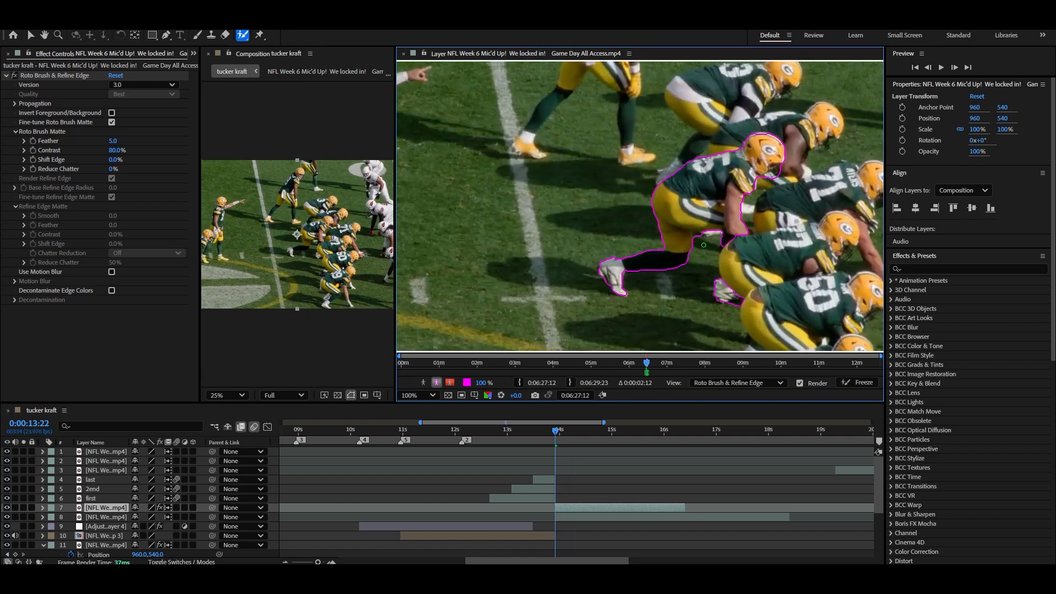
Propagate the corrected player selection frame by frame to 0:00:14:14
key("Page_Down")
key("Page_Down")
key("Page_Down")
key("Page_Down")
key("Page_Down")
key("Page_Down")
left_click_drag(572, 429, 590, 429)
scroll(698, 262, "down", 1)
key("Page_Up")
key("Page_Up")
key("Page_Up")
key("Page_Down")
scroll(698, 262, "up", 1)
mouse_move(693, 193)
left_mouse_down()
mouse_move(689, 211)
mouse_move(507, 200)
left_mouse_up()
key("Page_Down")
key("Page_Down")
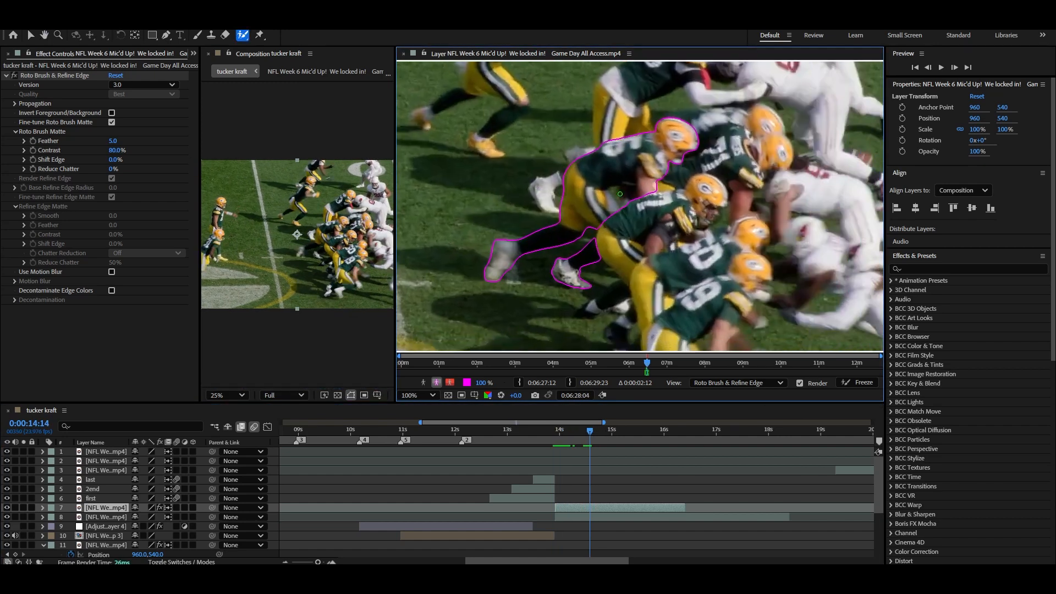
Refine the roto selection between the player's arm and thigh on the frames up to 0:00:14:13, excluding the neighbouring area
key("Page_Up")
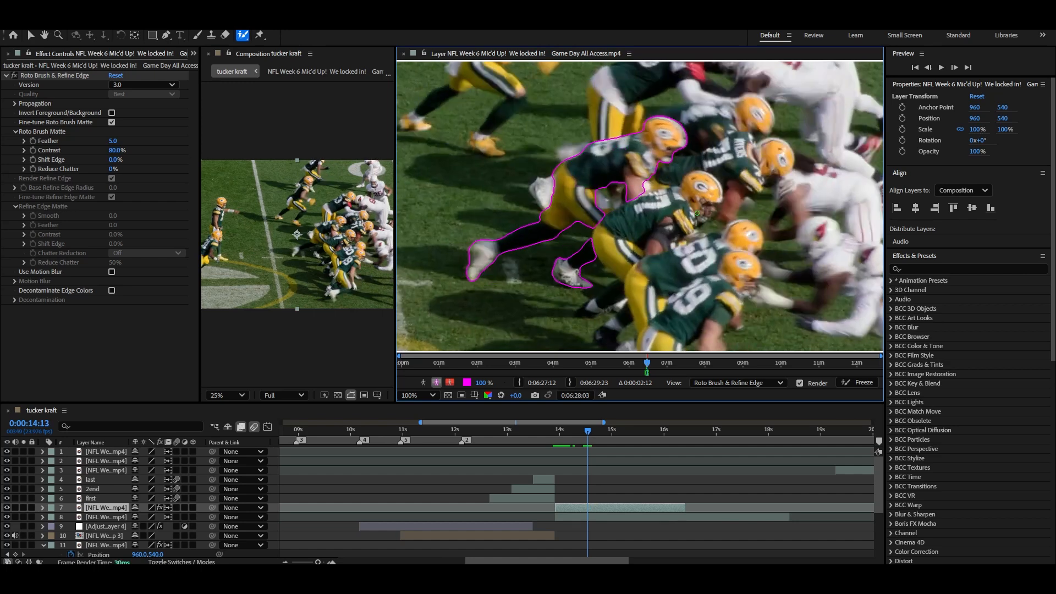
key("Page_Up")
left_click_drag(600, 191, 615, 202)
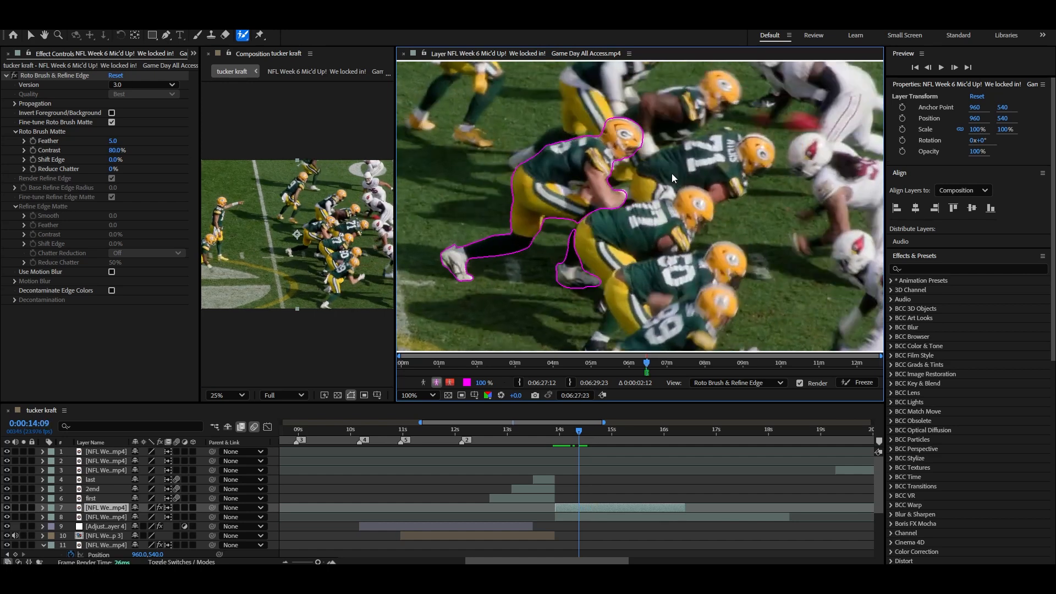
key("Page_Down")
left_click_drag(608, 203, 593, 212)
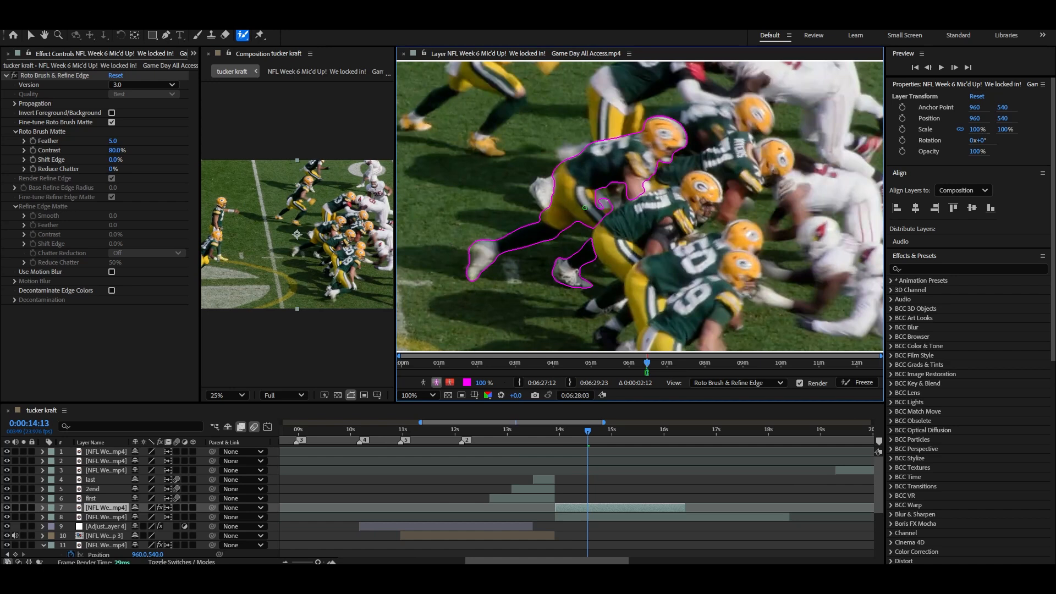
key("Page_Down")
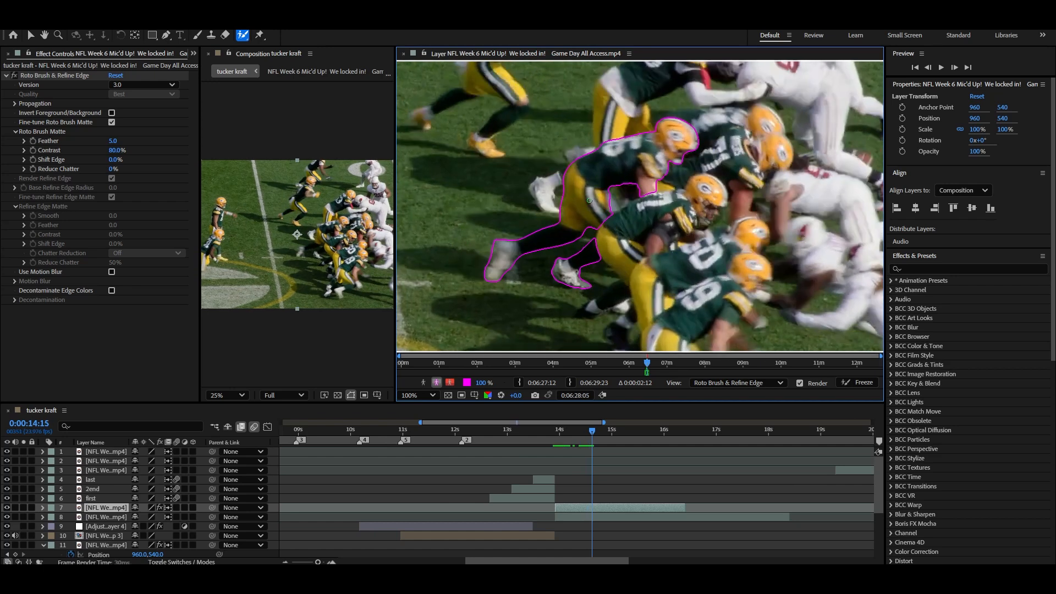
Carry the player's roto selection forward to 0:00:15:06
key("Page_Down")
key("Page_Down")
key("Page_Down")
key("Page_Down")
key("Page_Down")
key("Page_Down")
key("Page_Down")
left_click(626, 429)
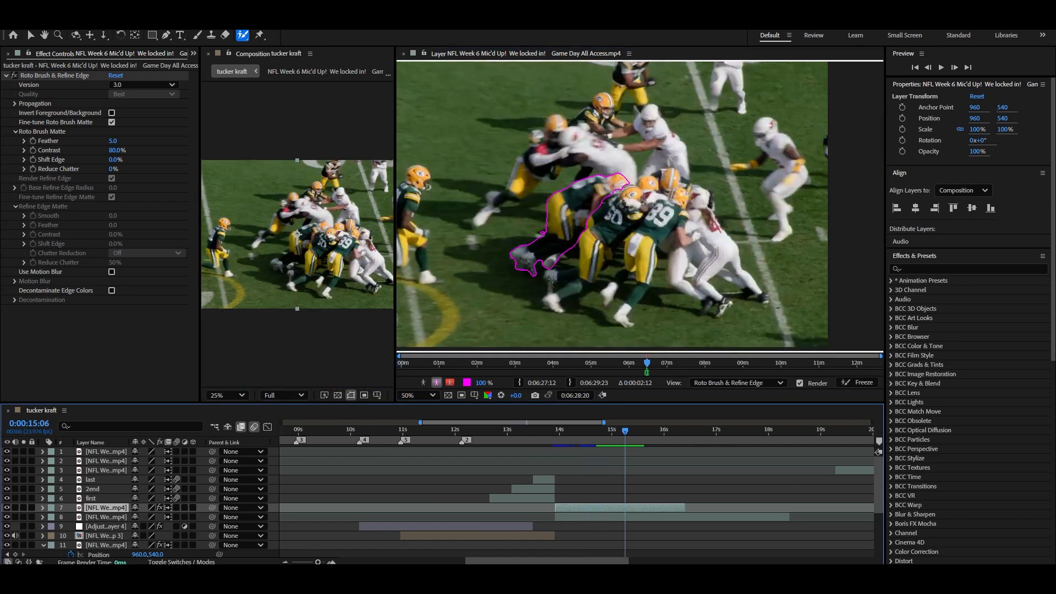
mouse_move(626, 432)
left_mouse_down()
mouse_move(645, 434)
mouse_move(625, 431)
left_mouse_up()
Correct the roto selection around the player's legs and feet from 0:00:15:06 and propagate it to 0:00:15:17
left_click(543, 233)
key("Page_Down")
key("Page_Down")
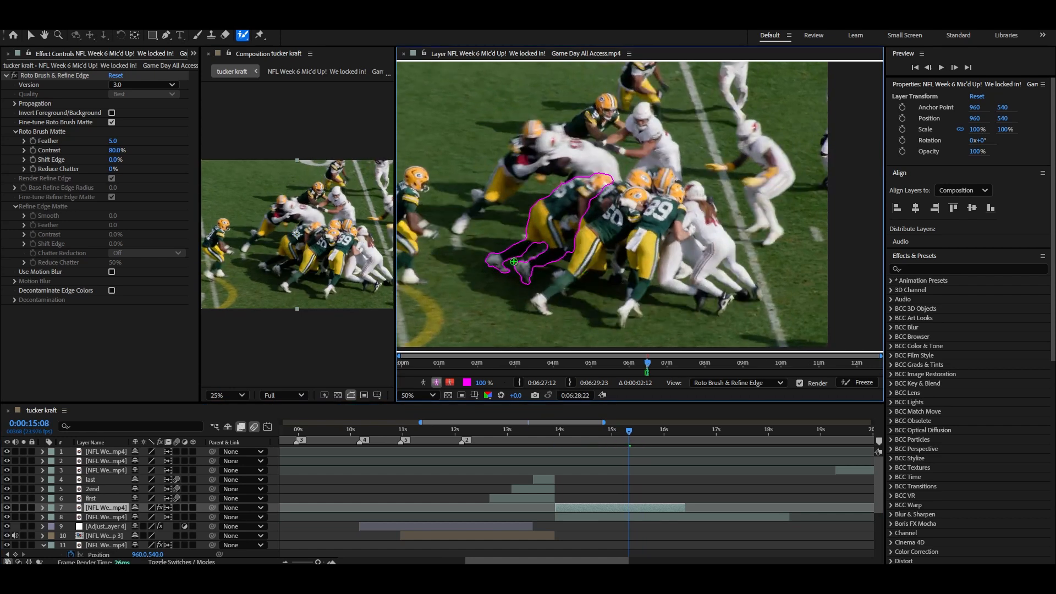
key("Page_Down")
key("Page_Down")
key("Page_Down")
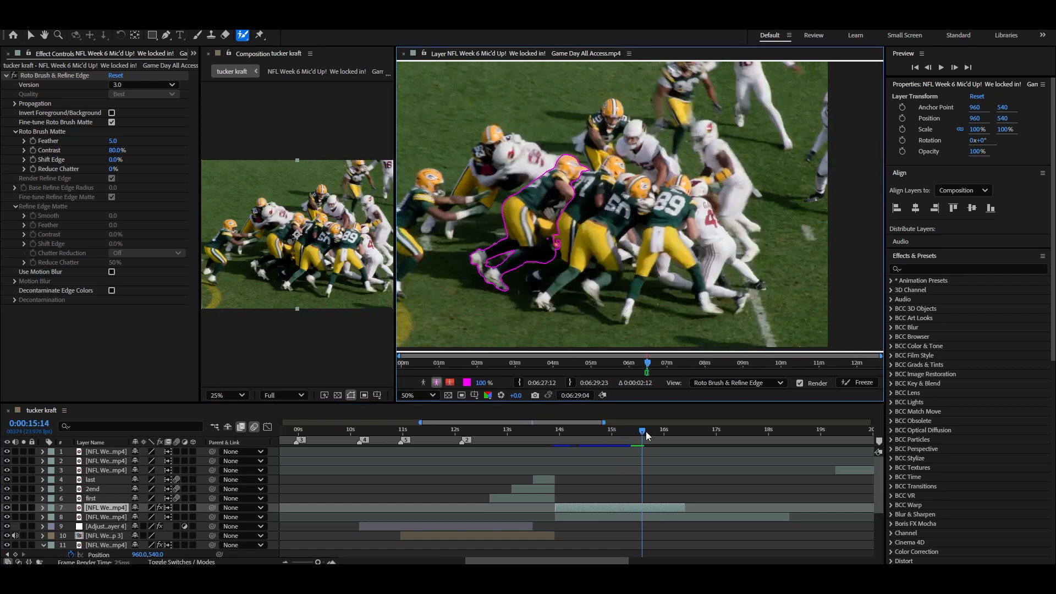
key("Page_Down")
key("Page_Down")
key("Page_Down")
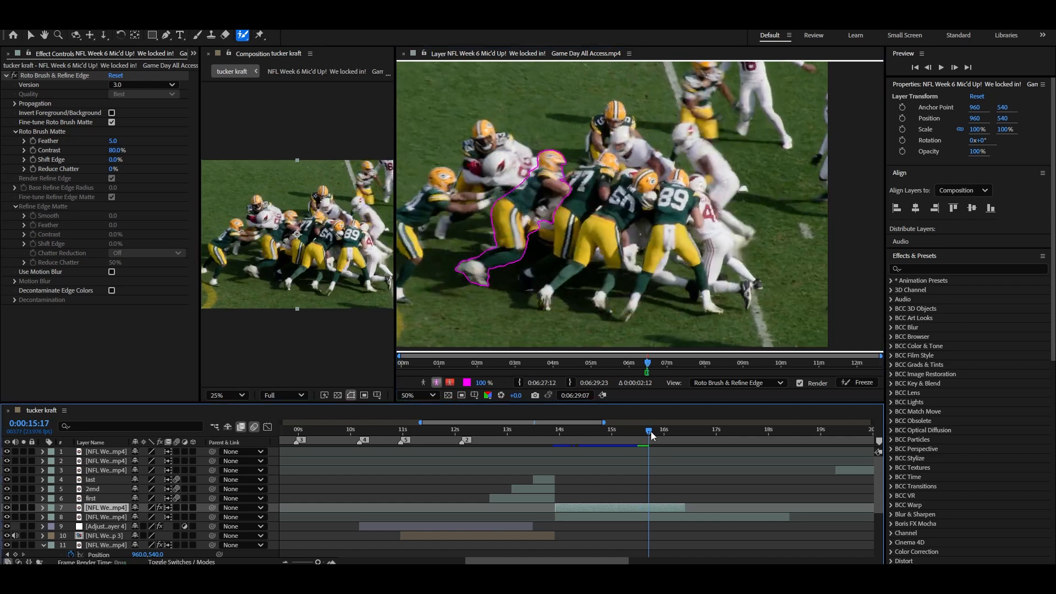
Trim the rotoscoped layer's end to 0:00:15:04 and freeze its Roto Brush propagation
mouse_move(644, 432)
left_mouse_down()
mouse_move(665, 430)
mouse_move(561, 424)
mouse_move(620, 460)
left_mouse_up()
left_click_drag(554, 266, 568, 254)
left_click_drag(620, 429, 621, 467)
key("ctrl+shift+d")
key("Delete")
left_click(863, 381)
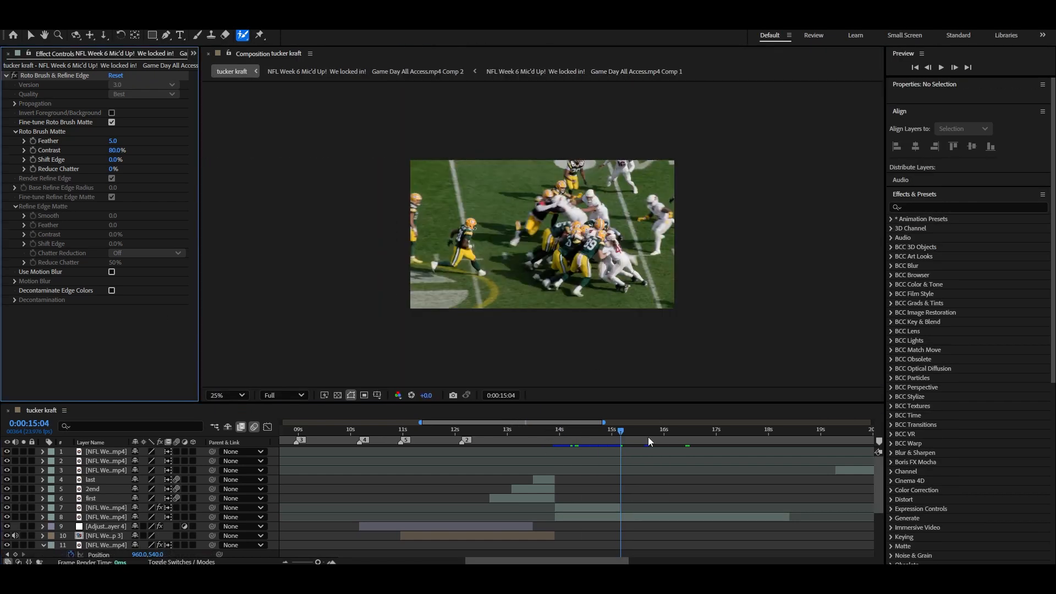
Hide the original clip beneath the rotoscoped layer and set the Roto Brush matte's Feather to 25
left_click_drag(622, 431, 565, 419)
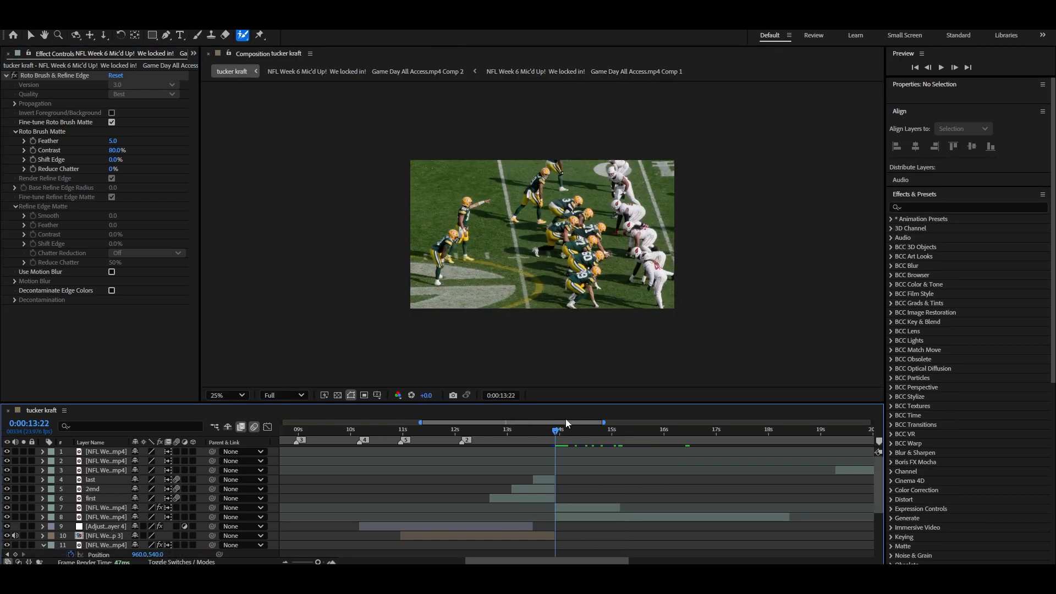
left_click(578, 507)
left_click(6, 75)
left_click(106, 517)
left_click(7, 517)
left_click(105, 508)
left_click(6, 76)
left_click(114, 140)
type("25")
left_click(152, 147)
key("period")
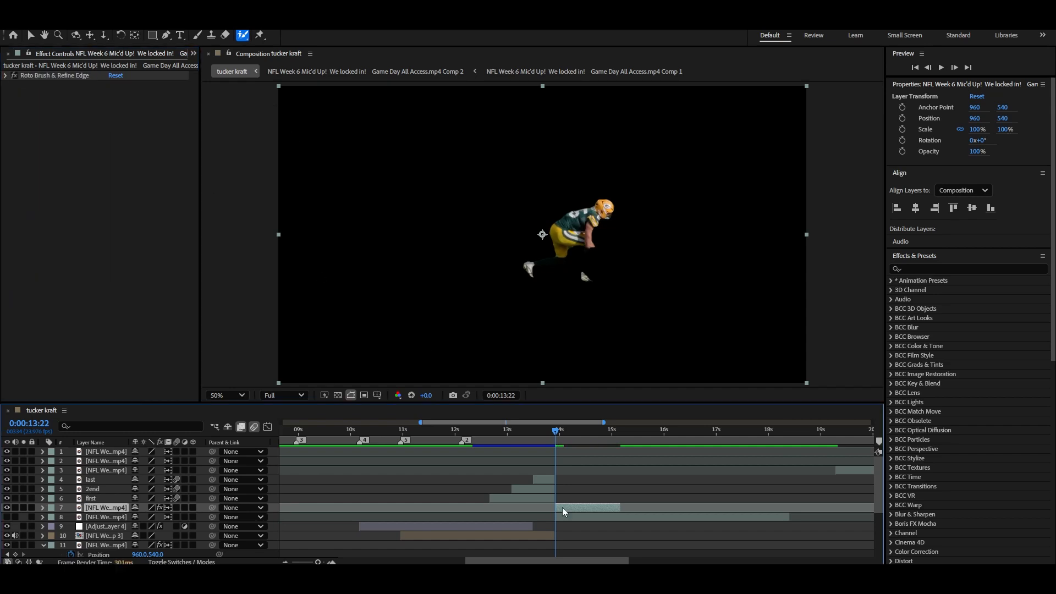
Pre-compose the rotoscoped player layer and add the new composition to the render queue
key("ctrl+shift+c")
key("Return")
key("ctrl+m")
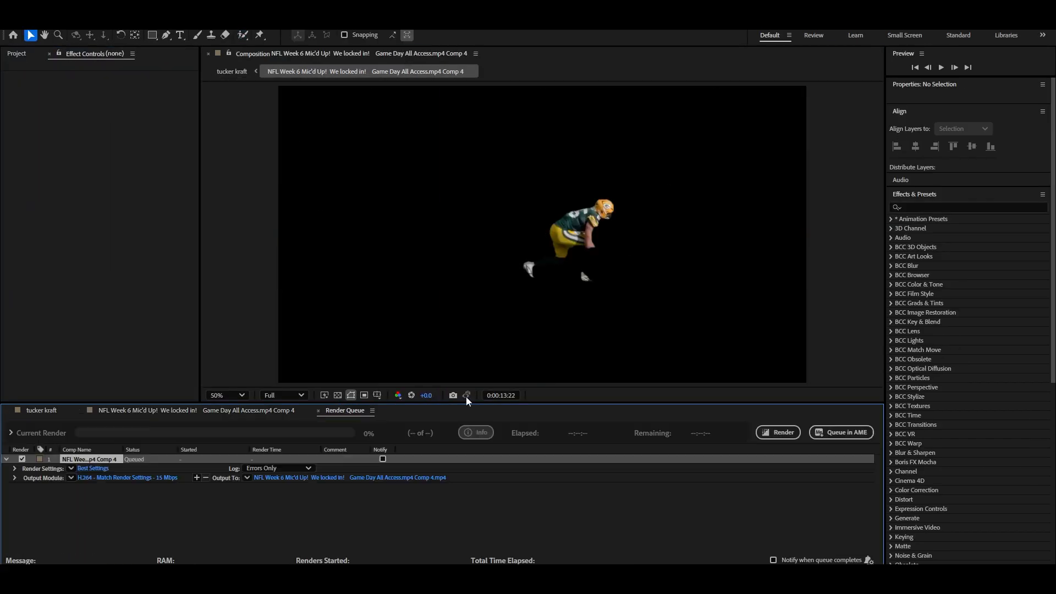
Set the output module to QuickTime with the Animation codec, RGB + Alpha channels and audio output off
left_click(128, 477)
left_click(484, 165)
left_click(479, 301)
left_click(488, 221)
left_click(477, 263)
left_click(432, 433)
left_click(432, 461)
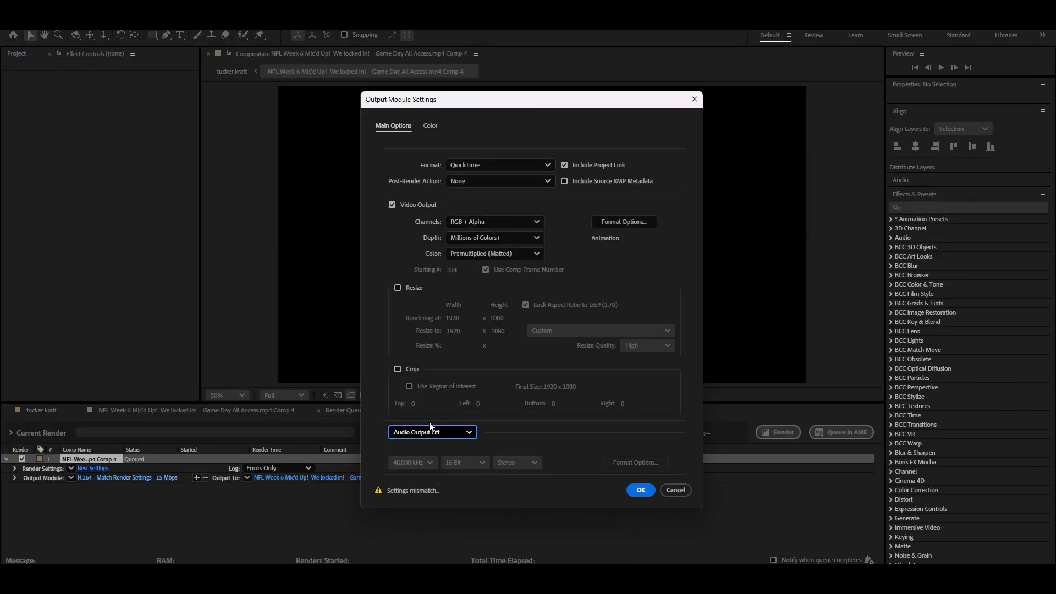
left_click(640, 490)
Name the output movie mask and render it
left_click(300, 478)
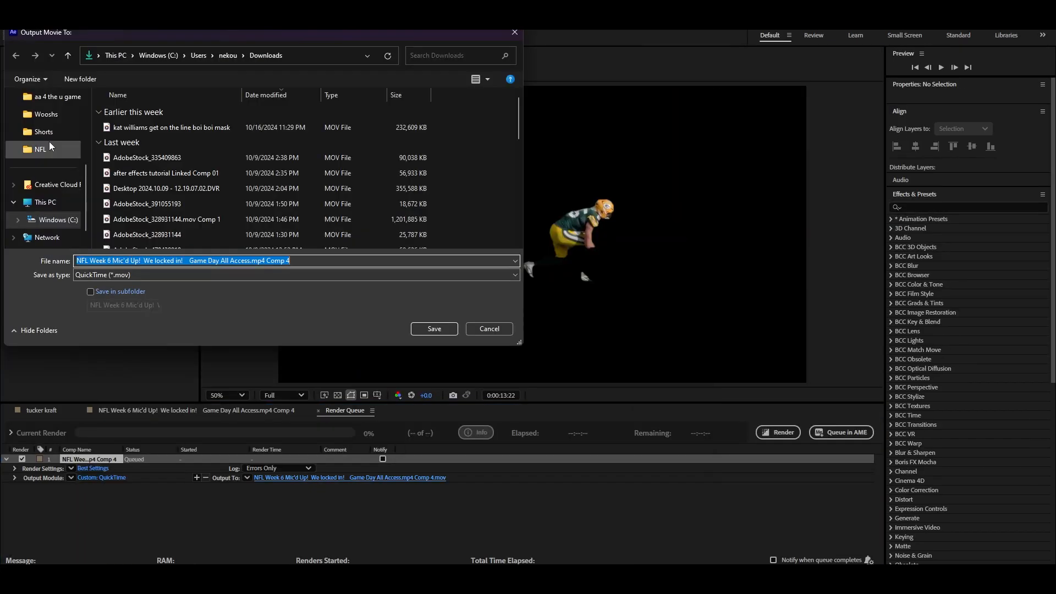
type("mask")
key("Return")
left_click(778, 432)
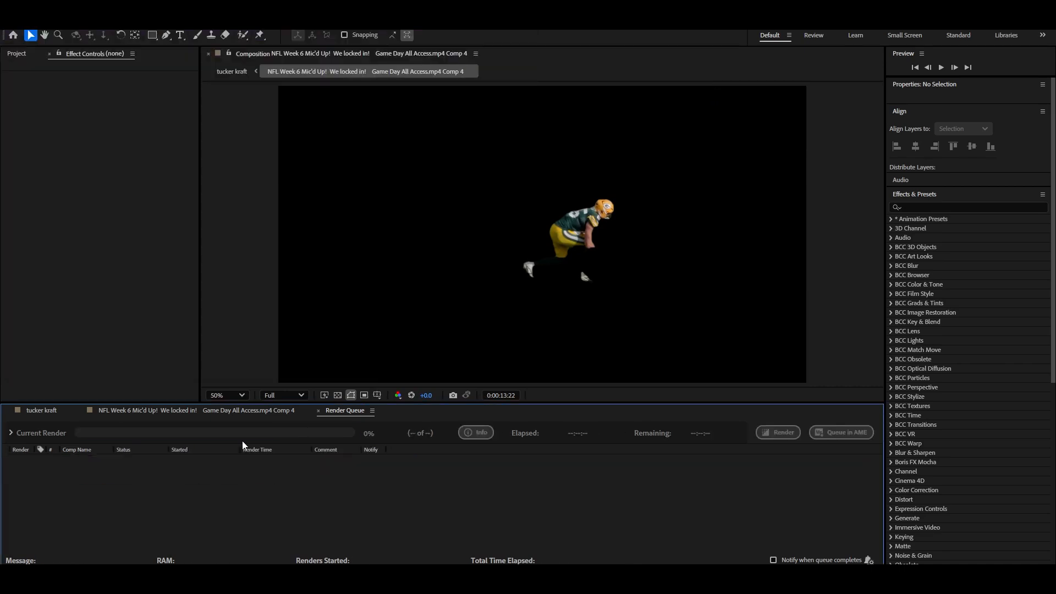
Return to the tucker kraft composition, import mask.mov and place it above the player precomp starting at 0:00:13:22
key("ctrl+w")
key("ctrl+w")
key("ctrl+i")
left_click(86, 238)
double_click(131, 113)
left_click_drag(16, 162, 576, 505)
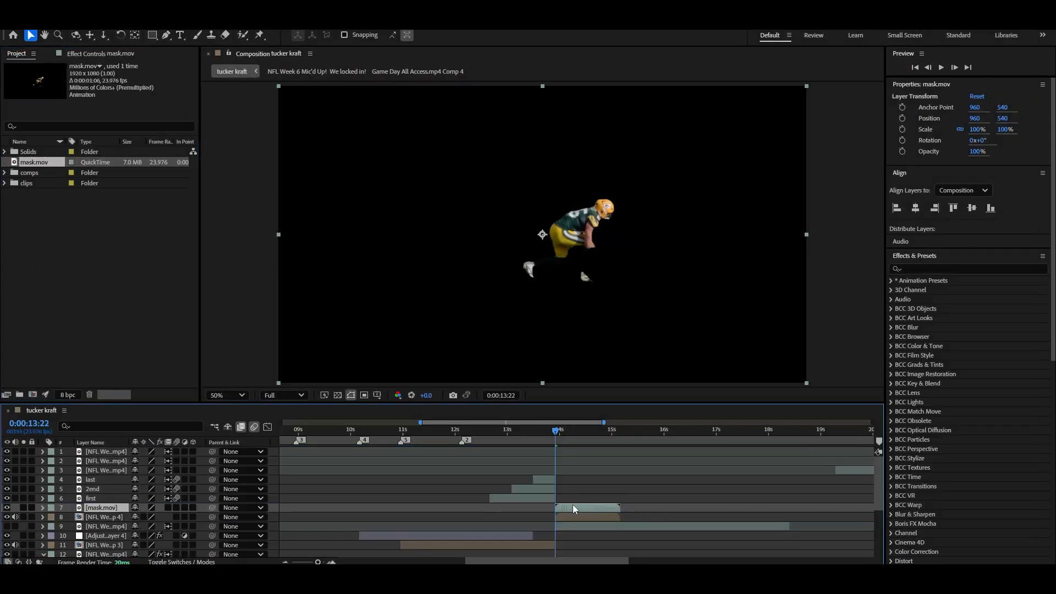
key("[")
key("=")
Delete the player precomp layer under mask.mov and make the original clip visible again
left_click(591, 517)
key("Delete")
left_click(7, 517)
Apply the uni.Ecto effect to the mask.mov layer
left_click(602, 507)
left_click(944, 269)
type("uni.ec")
left_click_drag(936, 290, 608, 507)
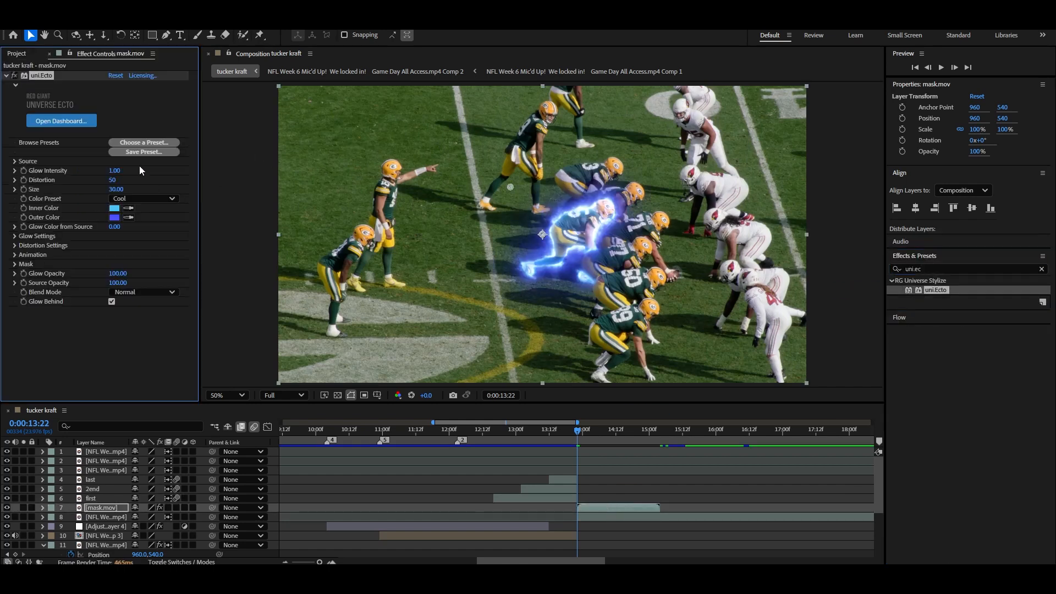
Set the uni.Ecto color preset to Chroma, Distortion to 200 and Size to 50
left_click(144, 198)
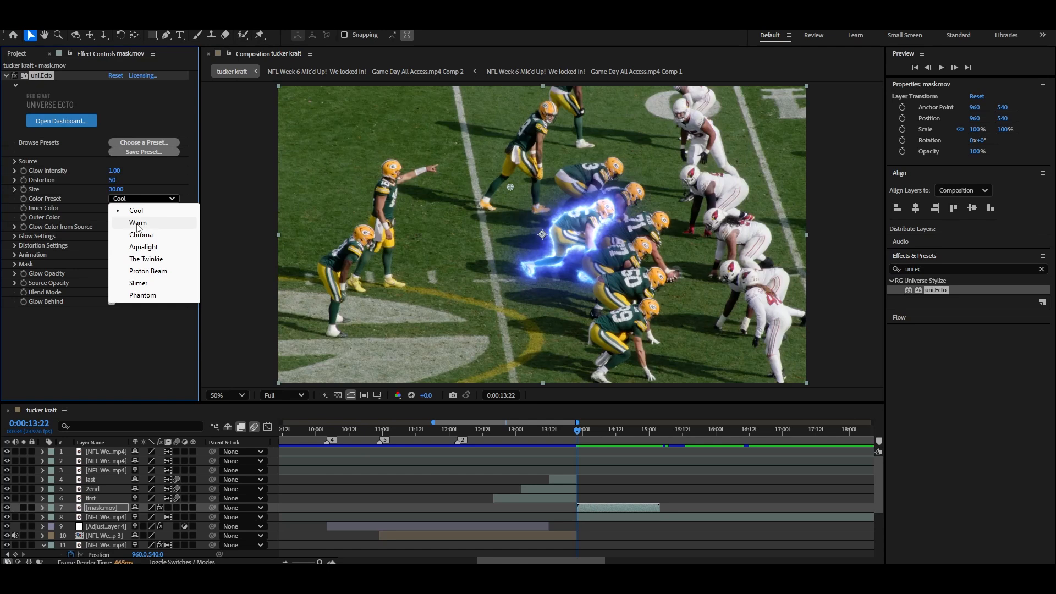
left_click(177, 216)
key("comma")
left_click(144, 198)
left_click(151, 232)
left_click_drag(111, 179, 337, 189)
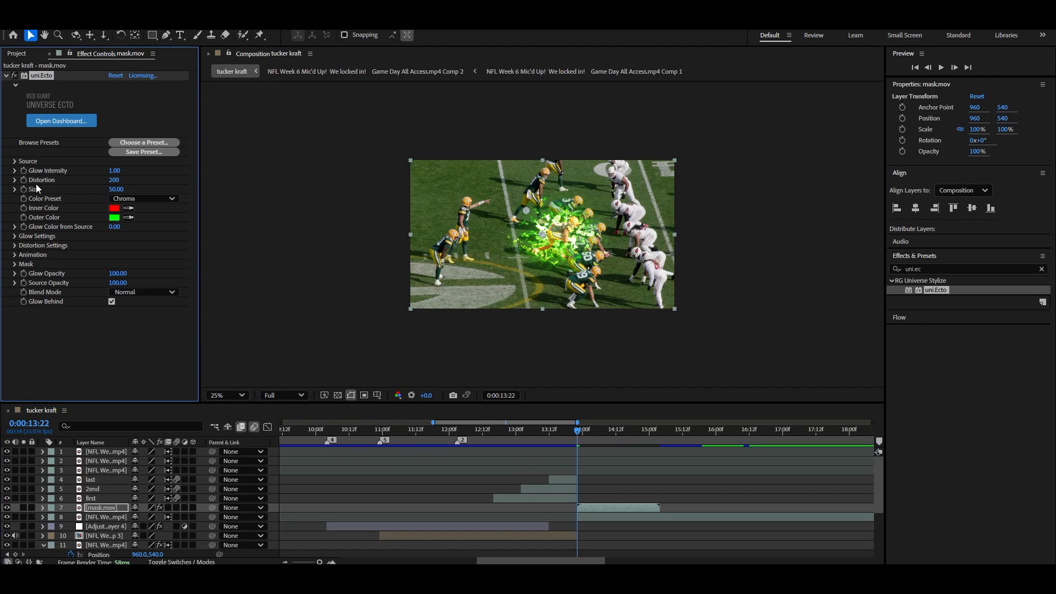
Animate uni.Ecto's Distortion from 200 at 0:00:13:22 to 0 at 0:00:14:18 with Easy Ease on both keyframes
key("shift+Page_Down")
key("shift+Page_Down")
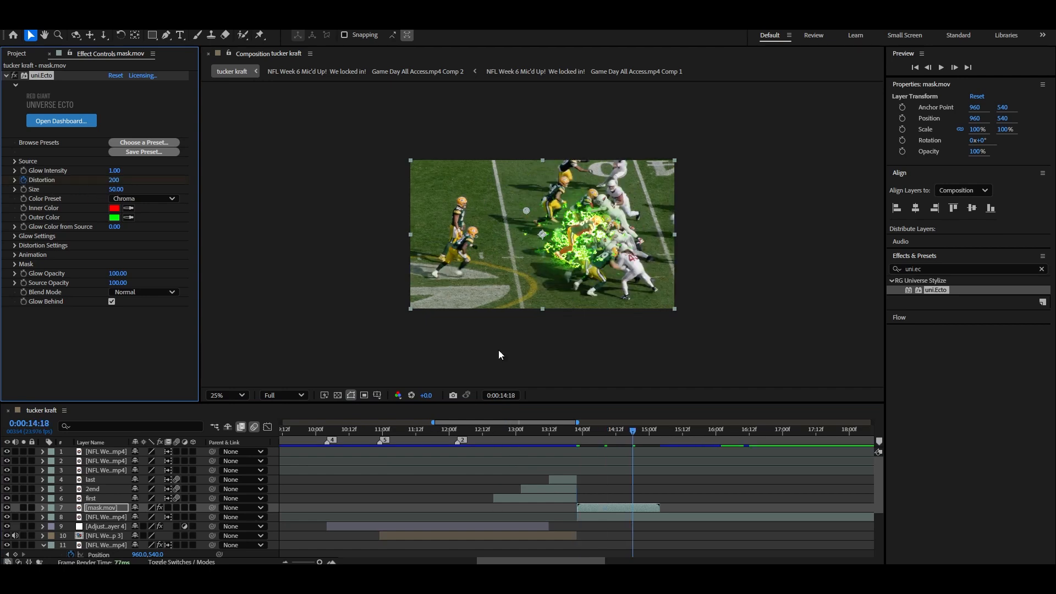
type("0")
key("Return")
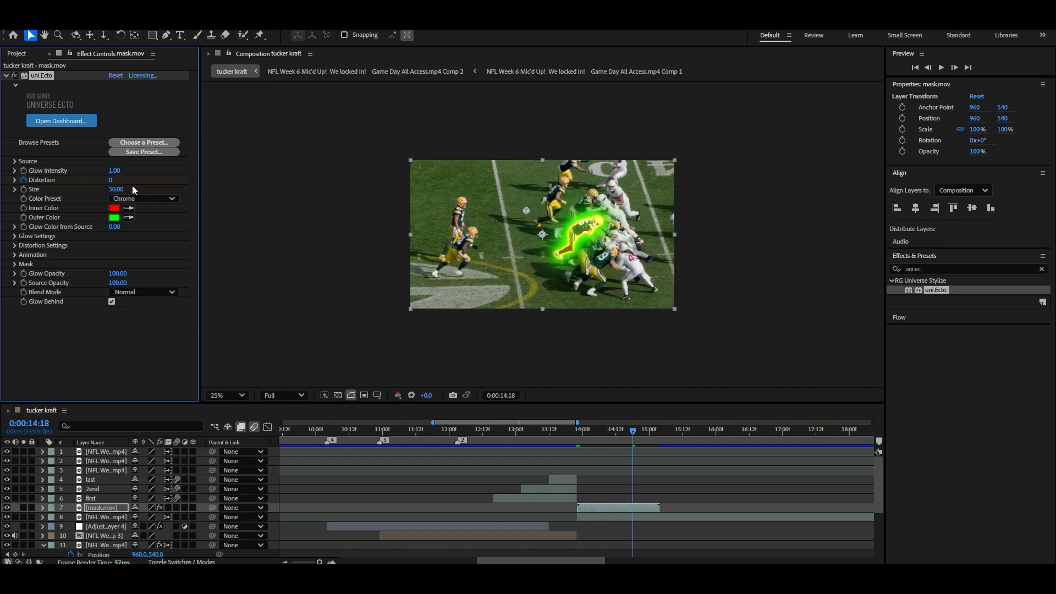
key("u")
left_click(551, 428)
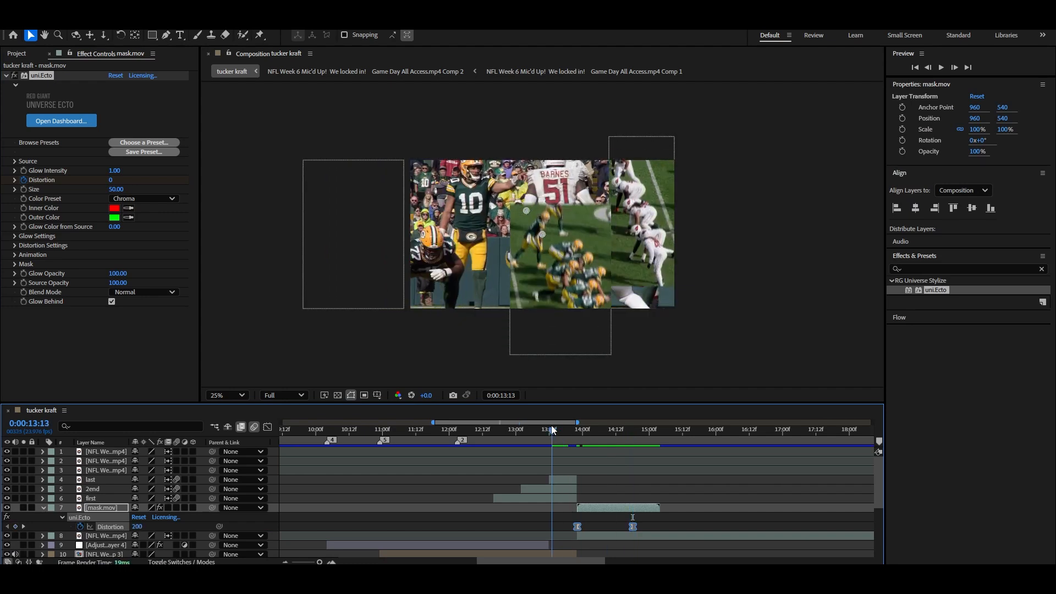
Duplicate the mask.mov layer at 0:00:13:22 and freeze the duplicate on that frame
left_click_drag(551, 428, 577, 425)
left_click(592, 509)
key("ctrl+d")
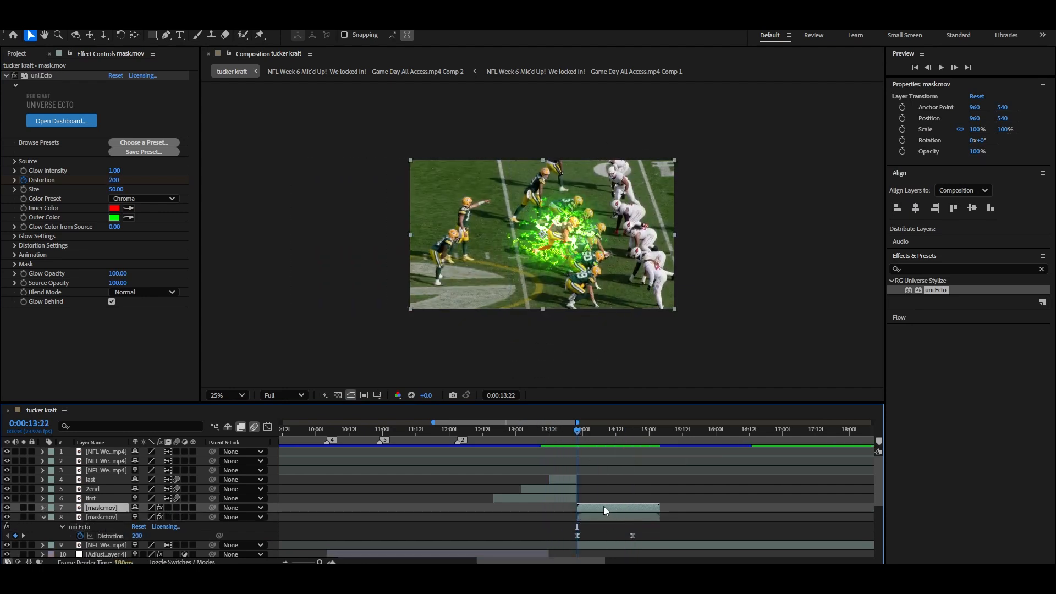
right_click(598, 507)
mouse_move(627, 235)
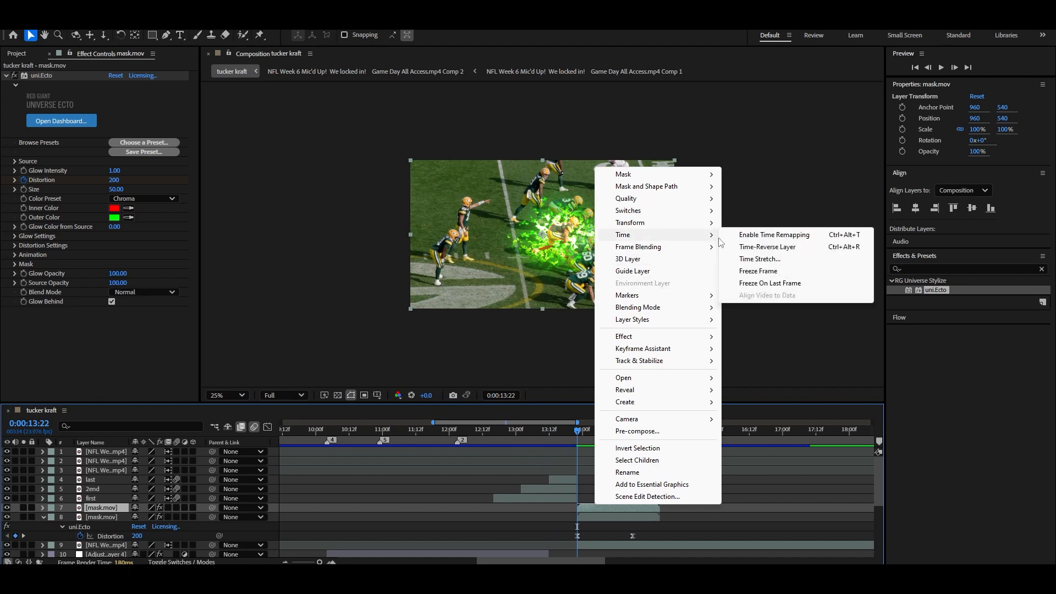
left_click(758, 271)
Move the frozen mask.mov duplicate to start at 0:00:13:02, between the last and 2end layers
left_click_drag(581, 434, 521, 423)
left_click_drag(112, 503, 116, 489)
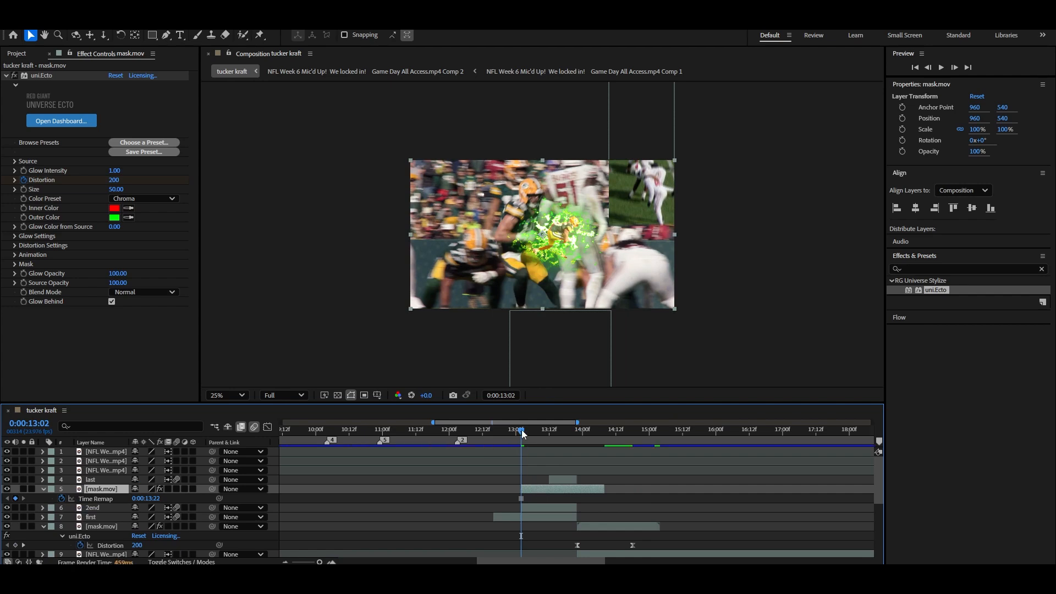
Split the frozen mask.mov duplicate at 0:00:13:22 and delete the part after that frame
left_click(584, 433)
key("=")
key("=")
key("=")
key("=")
key("=")
key("=")
key("=")
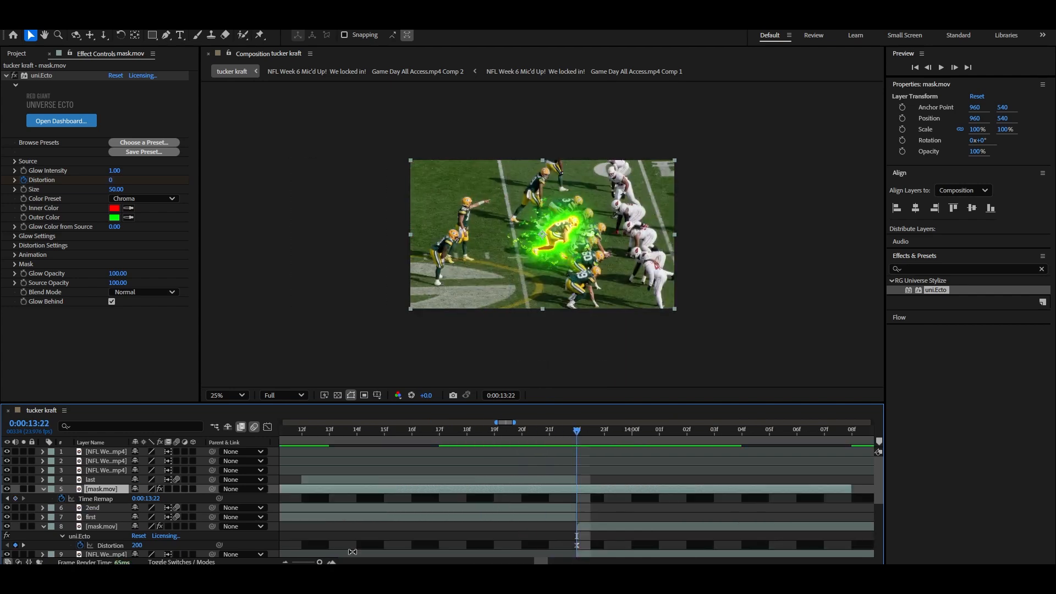
key("ctrl+shift+d")
key("Delete")
Animate the frozen mask.mov layer's Position from 960, -789 at 0:00:13:02 to 960, 540 at 0:00:13:22
key("-")
key("-")
key("-")
key("-")
key("-")
key("-")
key("-")
key("=")
left_click(550, 494)
key("p")
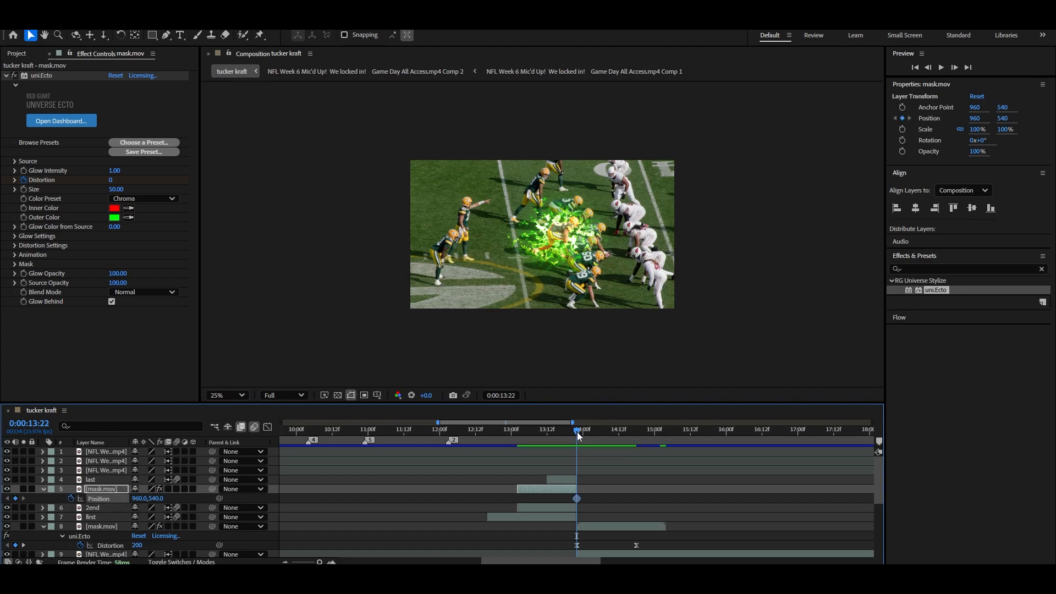
left_click_drag(577, 431, 522, 429)
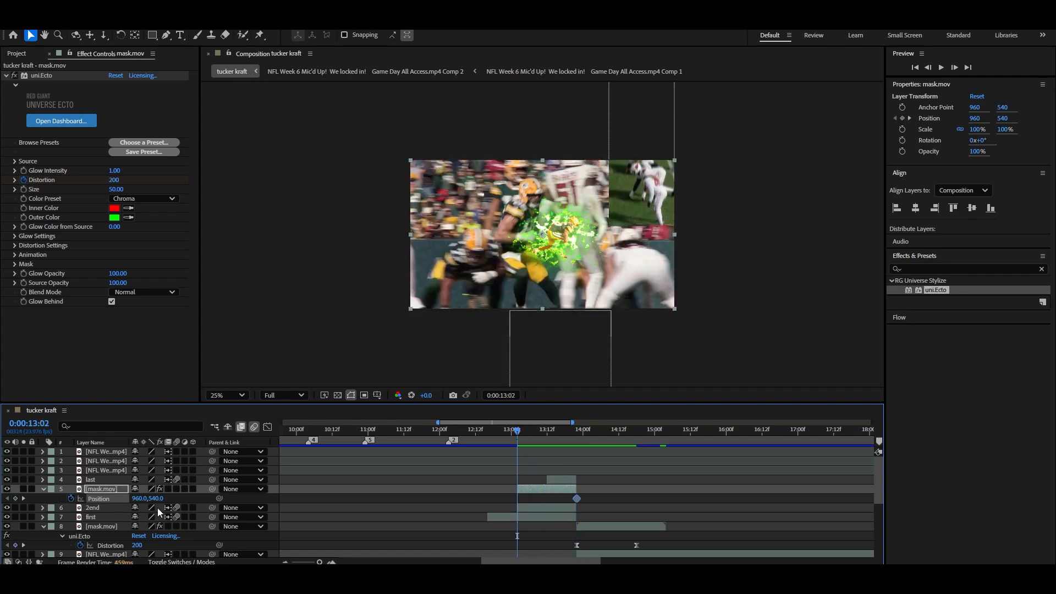
left_click_drag(176, 497, 99, 497)
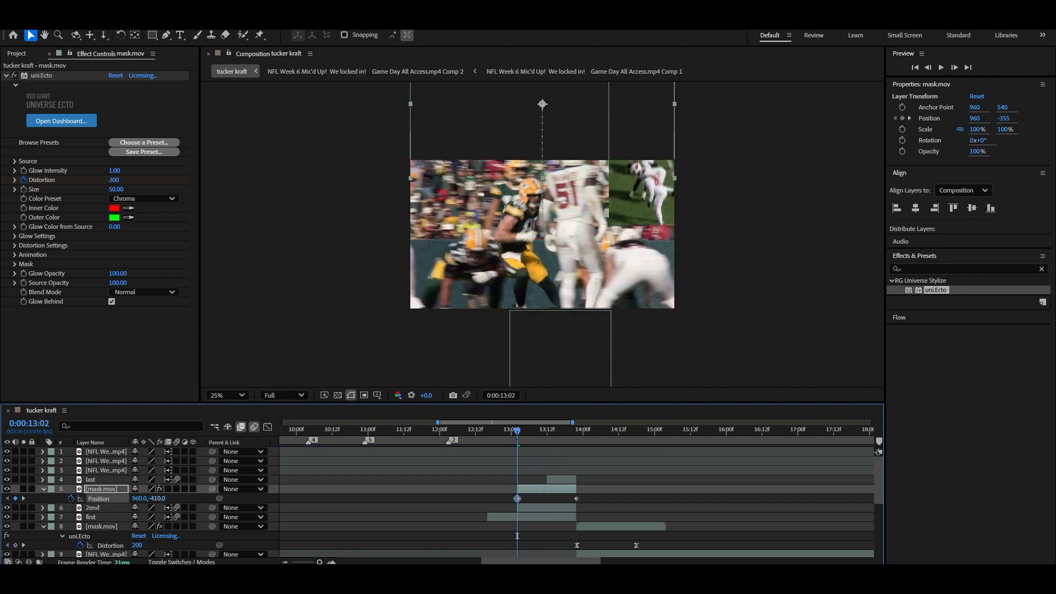
Apply Easy Ease In to the frozen mask.mov layer's Position keyframe at 0:00:13:22
right_click(576, 498)
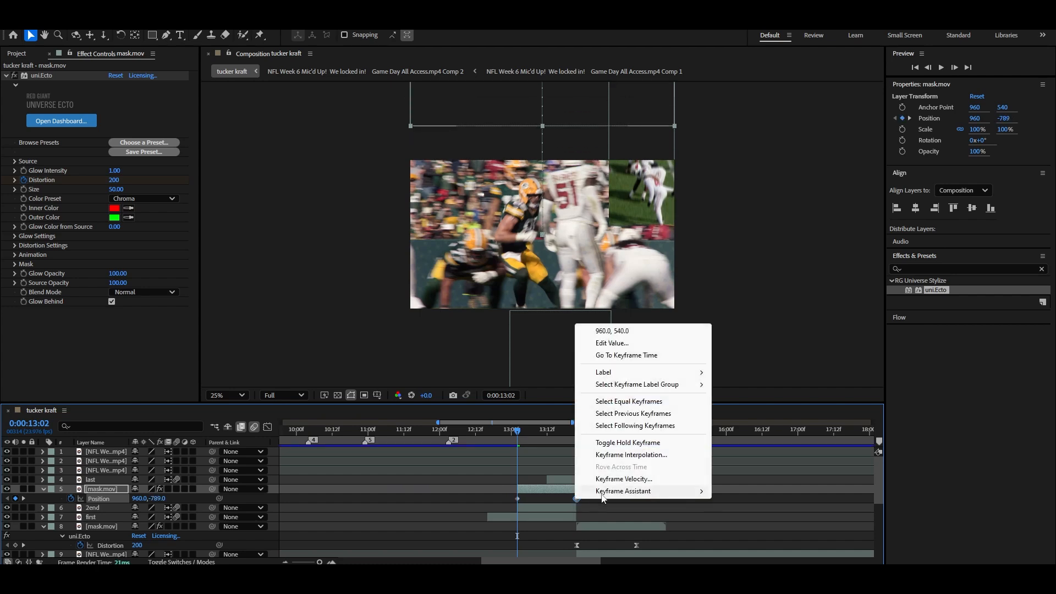
mouse_move(649, 490)
left_click(747, 434)
left_click_drag(512, 430, 591, 426)
key("j")
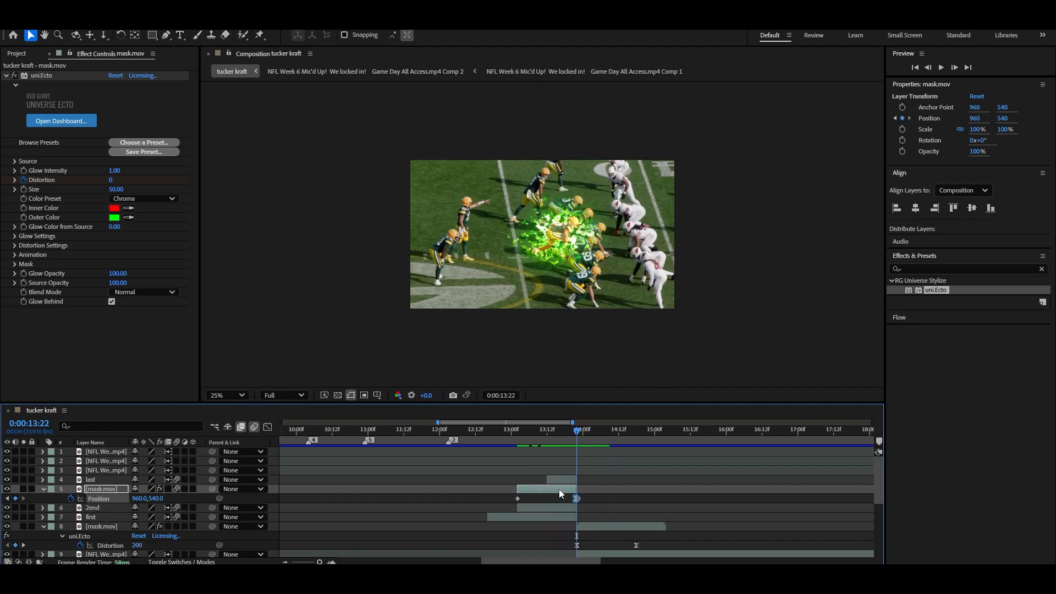
Inspect the keyframes of both mask.mov layers and preview the glowing player from 0:00:13:22
left_click(559, 490)
key("u")
key("u")
left_click(617, 518)
key("u")
key("u")
scroll(583, 514, "down", 2)
scroll(627, 481, "up", 2)
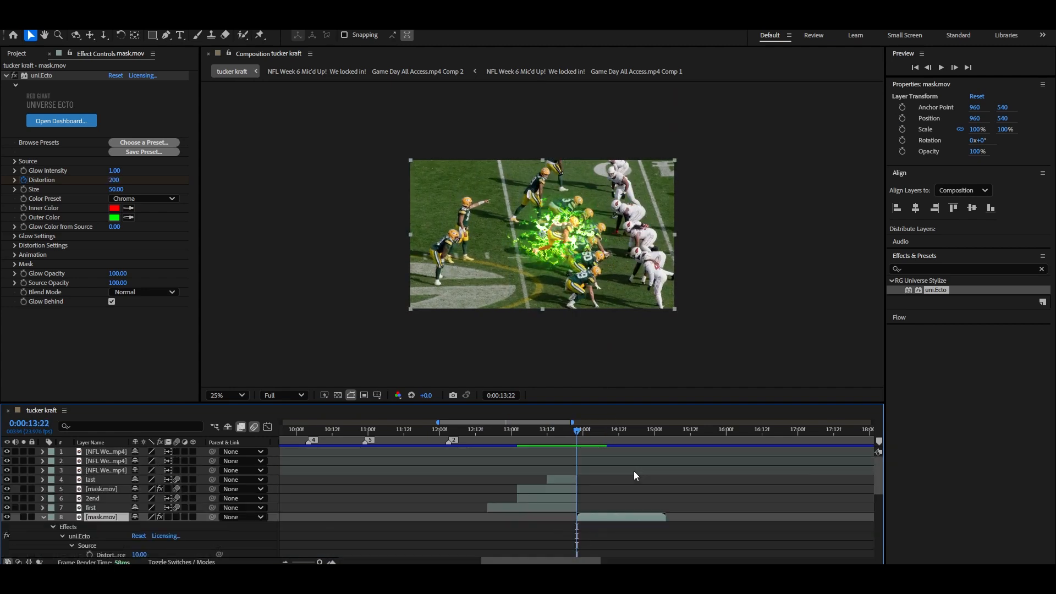
key("u")
key("space")
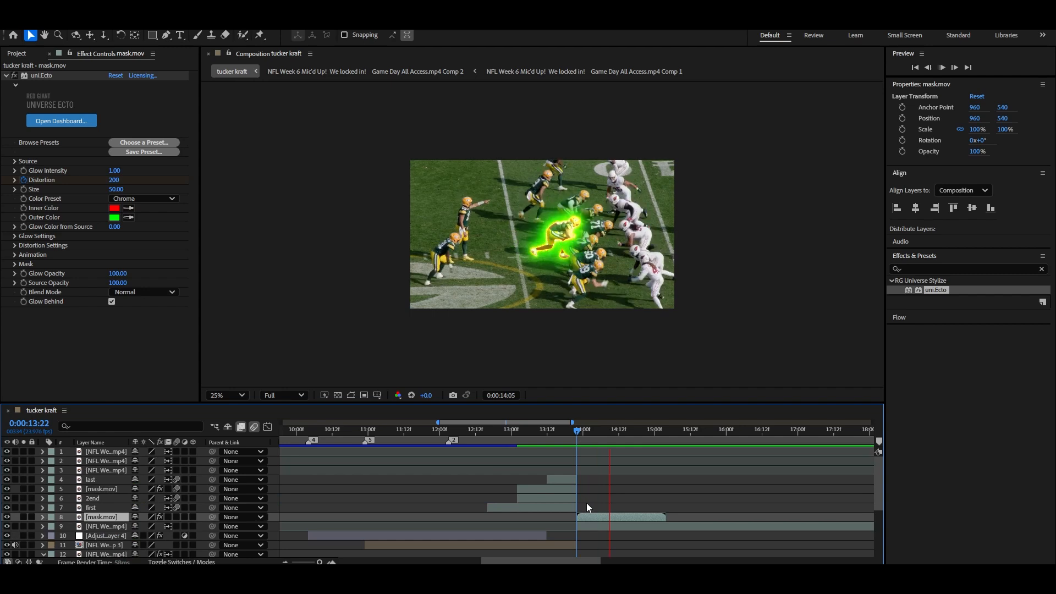
left_click(573, 424)
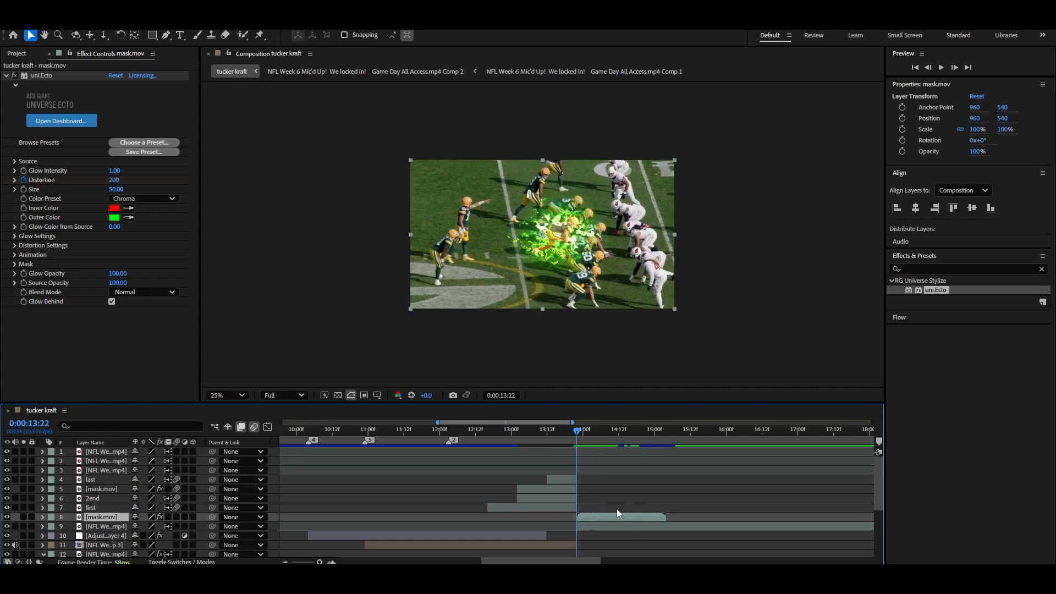
Keyframe the second mask.mov layer's Opacity from 100% at 0:00:13:22 to 0% at the layer's end
key("u")
key("t")
left_click_drag(579, 422, 687, 440)
key("space")
left_click(453, 431)
key("space")
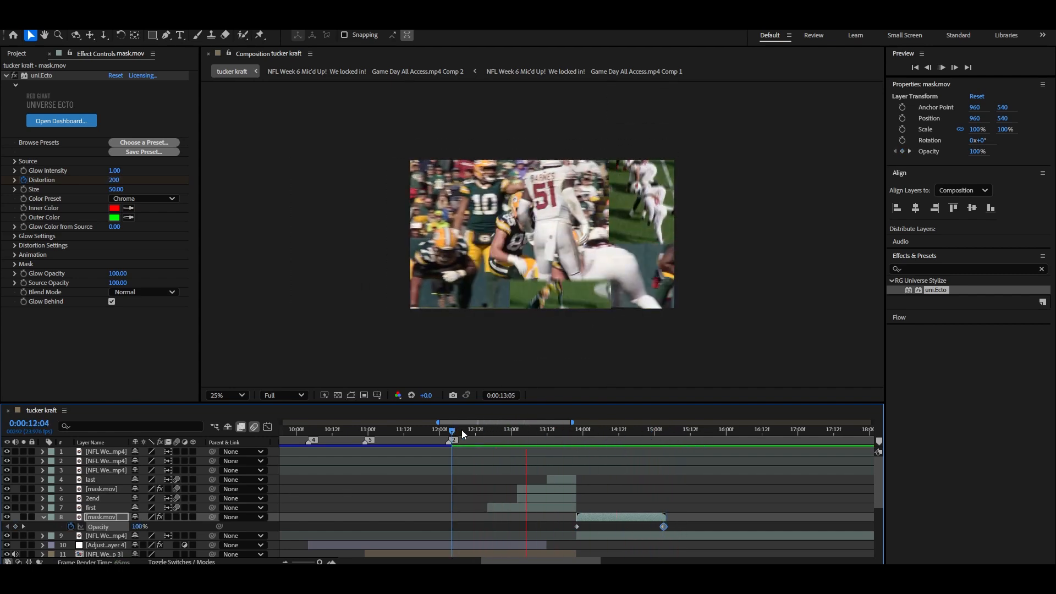
Ease both Opacity keyframes of the second mask.mov layer and reshape the fade-out into a smooth S-curve
left_click(665, 431)
left_click_drag(682, 526, 569, 529)
left_click(269, 427)
left_click(621, 495)
left_click_drag(620, 493, 676, 494)
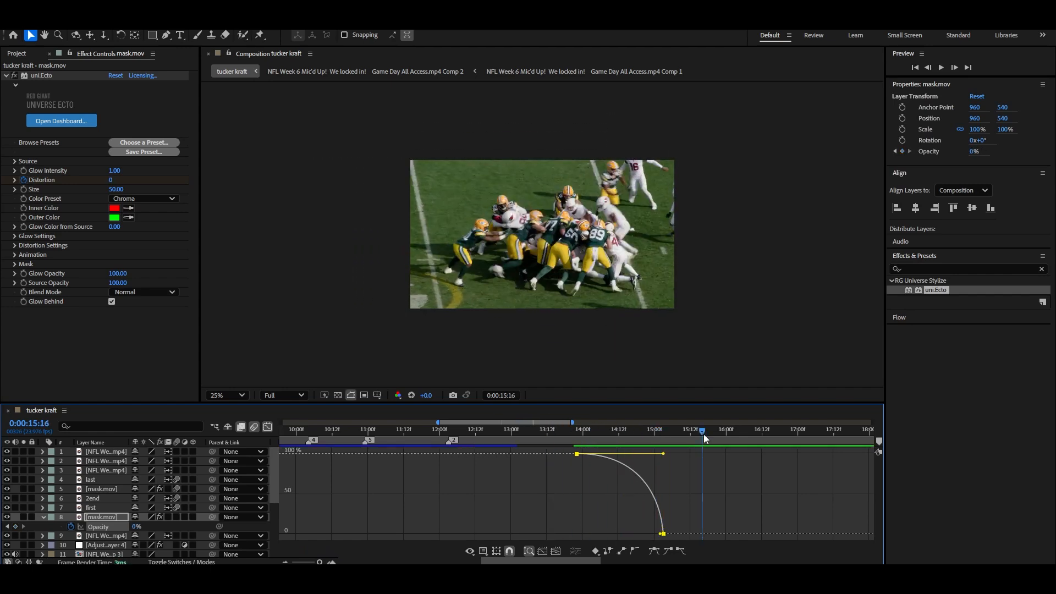
left_click_drag(651, 499, 645, 498)
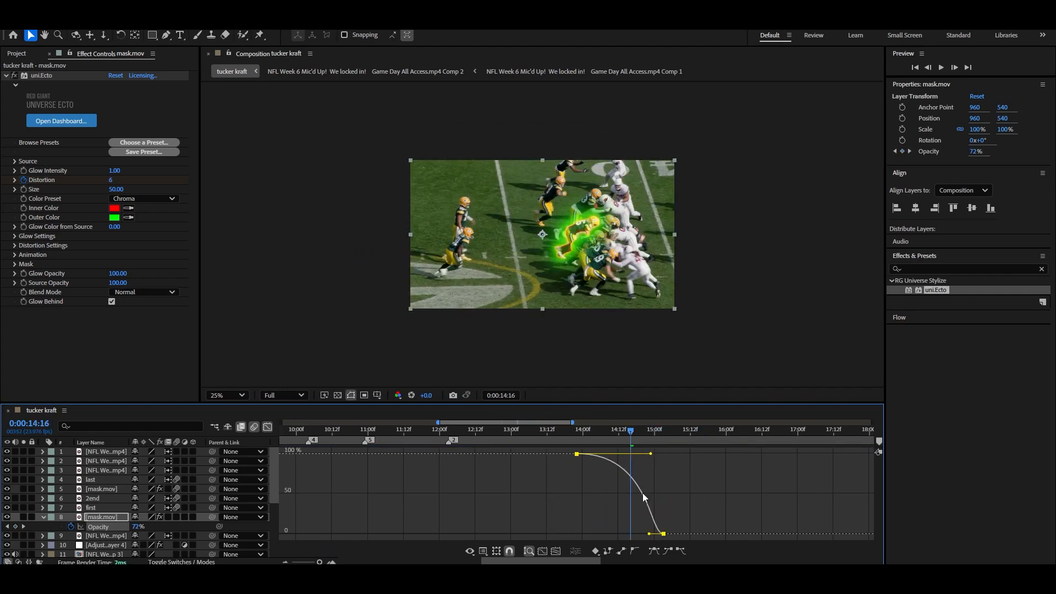
key("space")
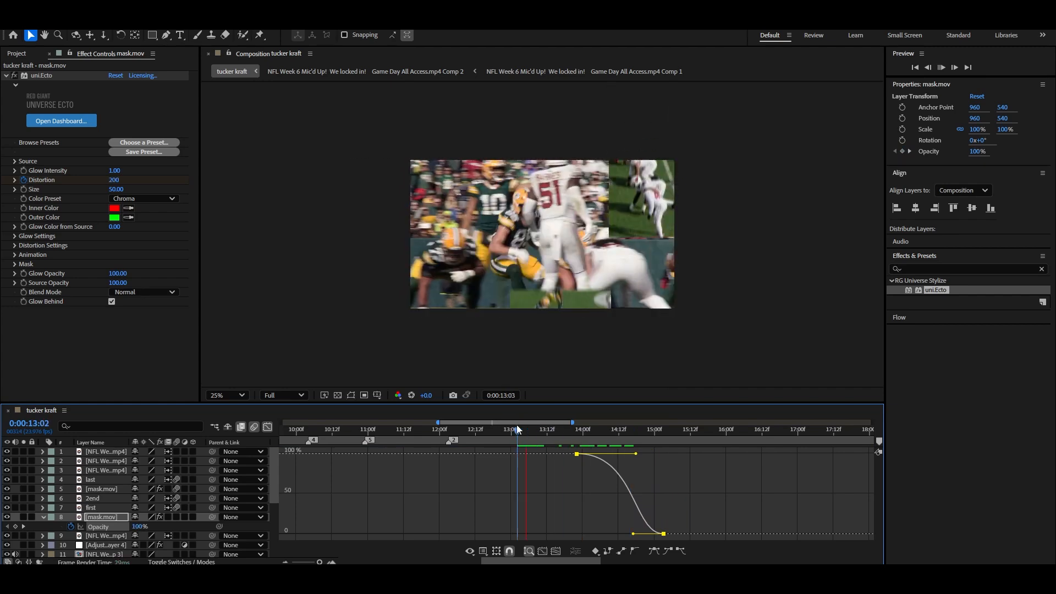
left_click(269, 427)
Set the composition preview resolution to Half and play back the strip transition
left_click(291, 395)
left_click(297, 443)
left_click_drag(687, 432, 442, 430)
key("space")
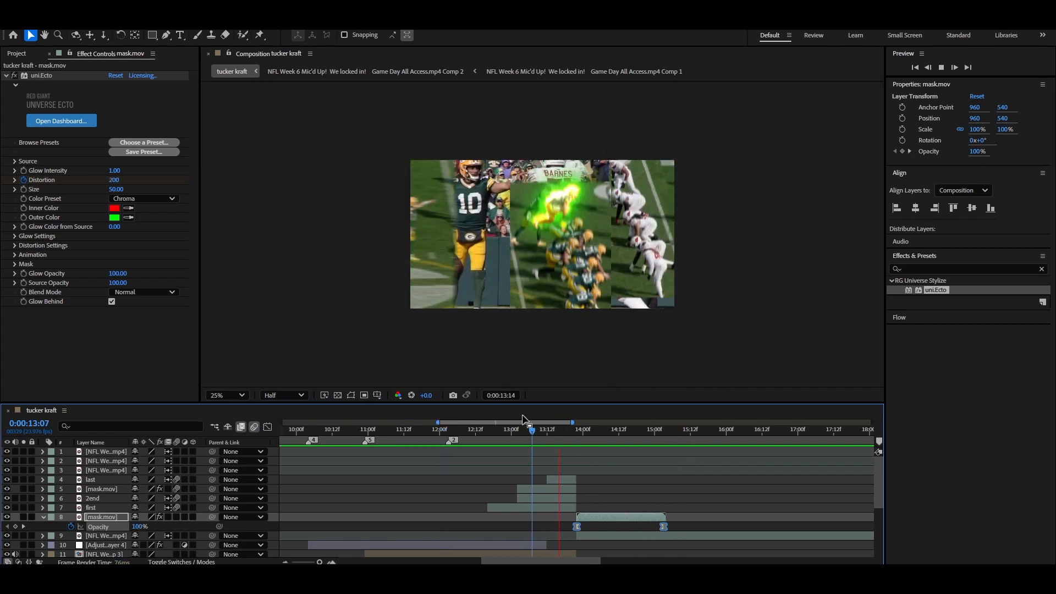
left_click_drag(552, 424, 507, 422)
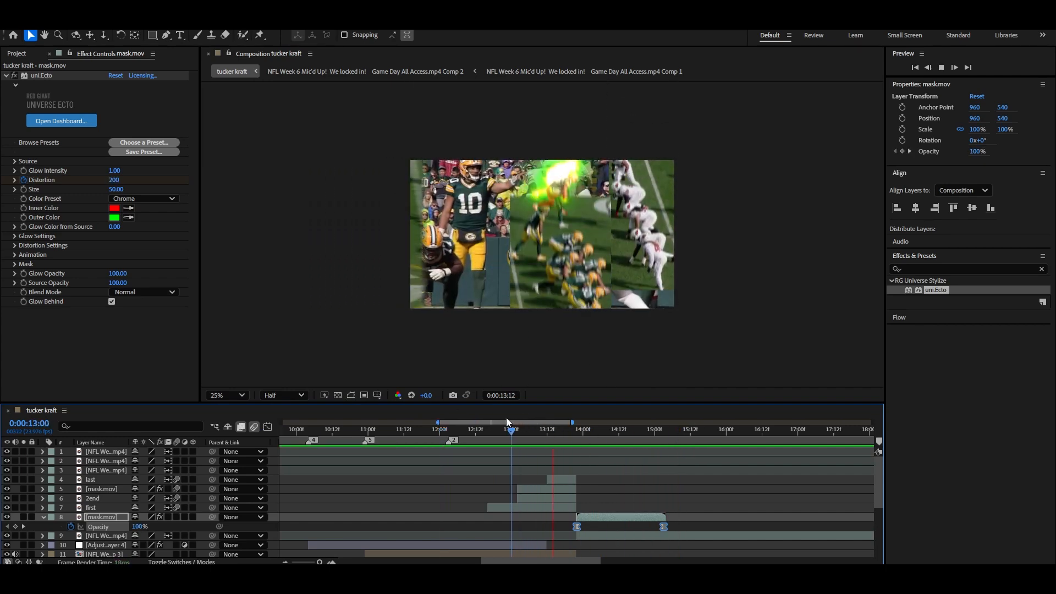
Remove the uni.Ecto Distortion keyframes from the frozen mask.mov layer, keeping Distortion at 200, and preview the transition
left_click(551, 493)
left_click_drag(578, 441, 517, 431)
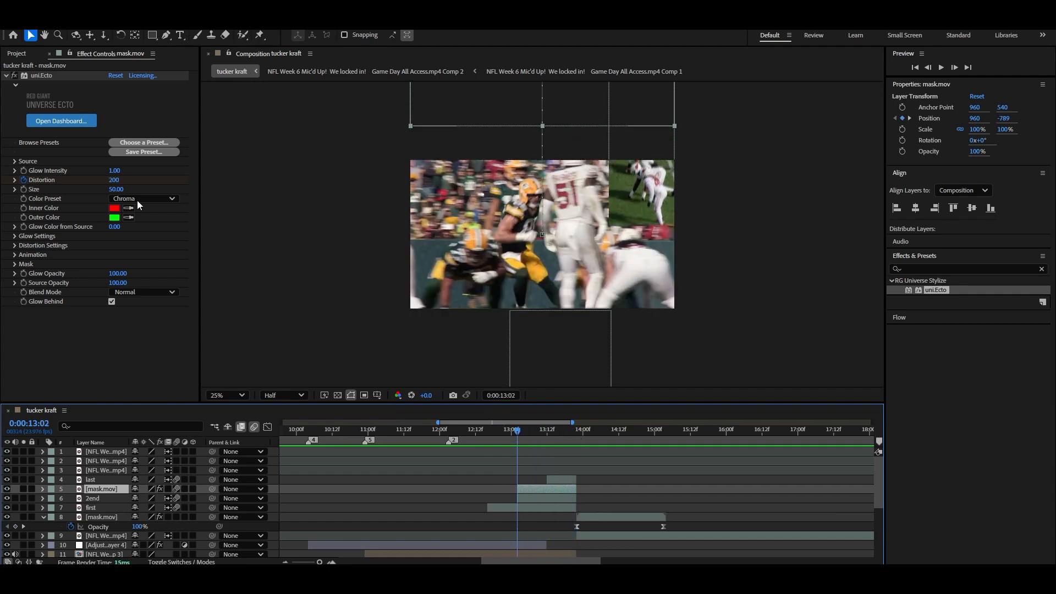
key("u")
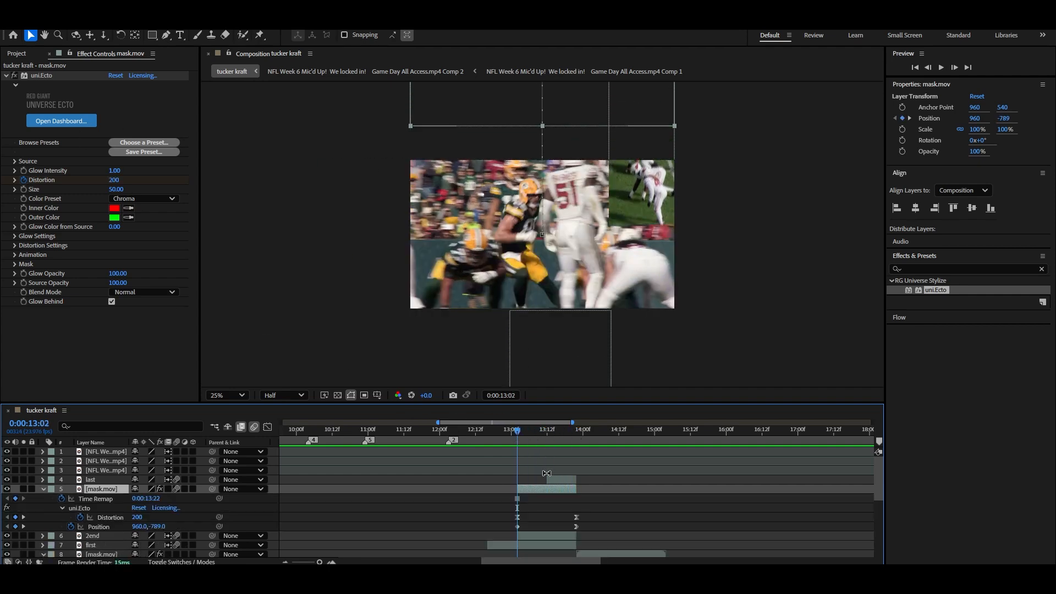
left_click(24, 180)
left_click_drag(520, 431, 625, 425)
key("space")
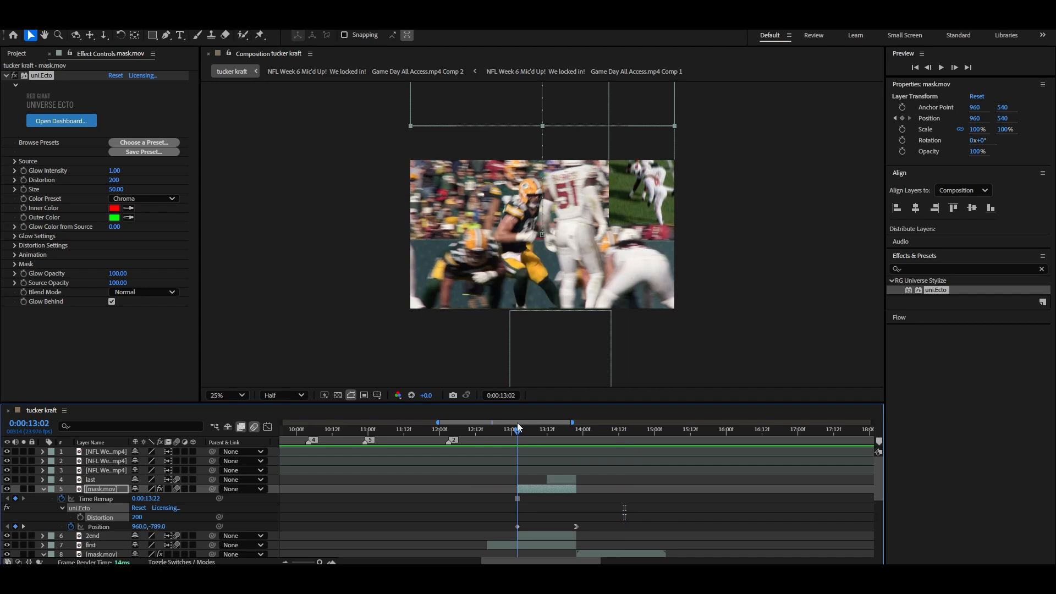
left_click(604, 433)
key("space")
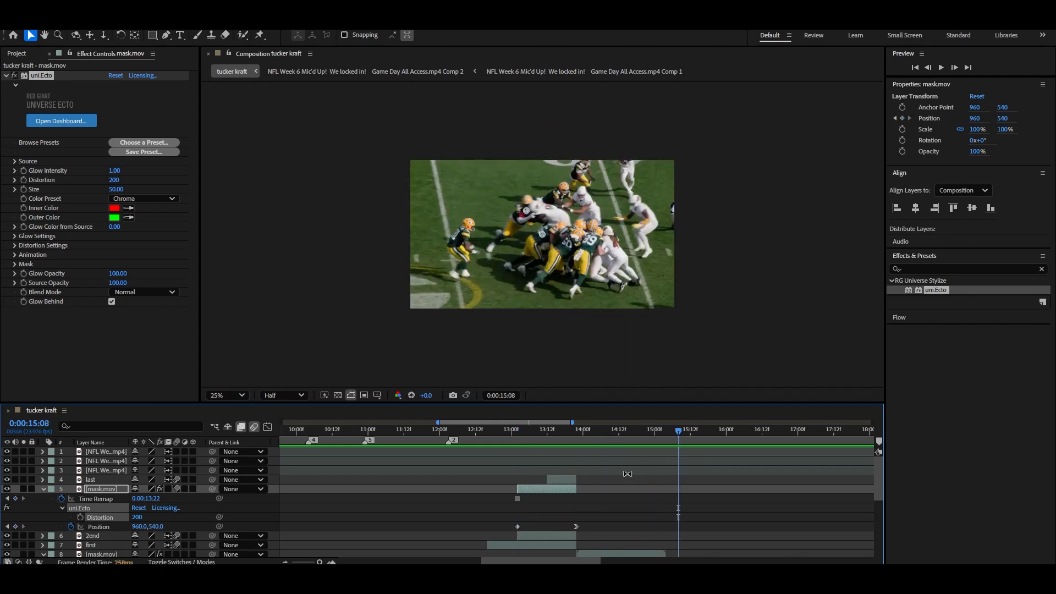
Duplicate Adjustment Layer 3, which carries the S_Shake and BCC Directional Blur effects
key("u")
left_click(6, 75)
left_click_drag(316, 562, 312, 562)
left_click(547, 515)
key("u")
key("u")
left_click_drag(581, 432, 531, 428)
scroll(467, 518, "down", 3)
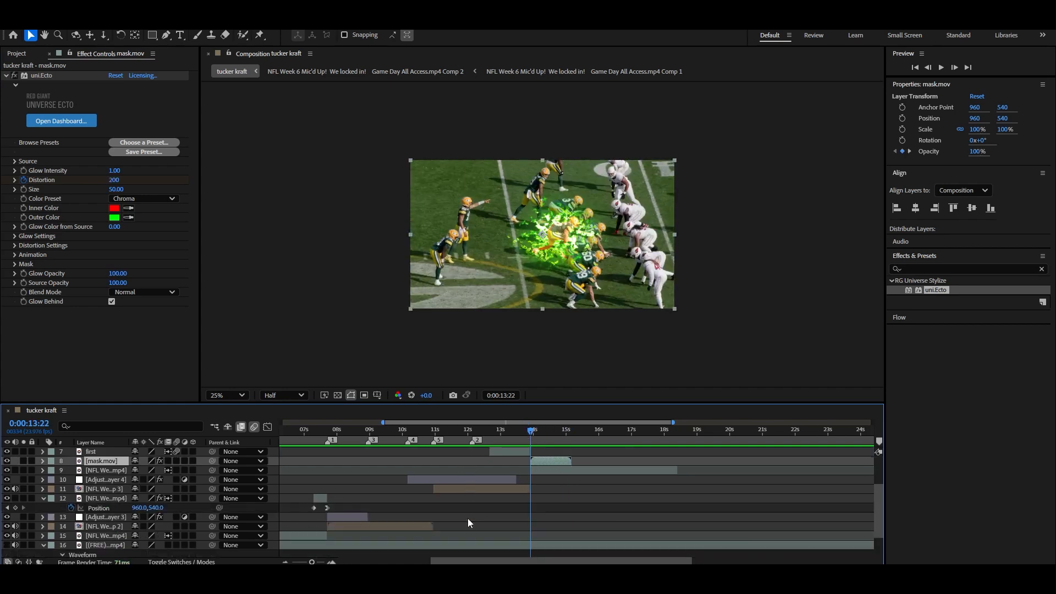
key("=")
key("-")
left_click(420, 515)
key("ctrl+d")
Place the duplicated Adjustment Layer 3 directly below the second mask.mov layer, starting at 0:00:13:22
left_click_drag(104, 518, 113, 459)
left_click_drag(411, 461, 484, 461)
left_click_drag(108, 489, 115, 504)
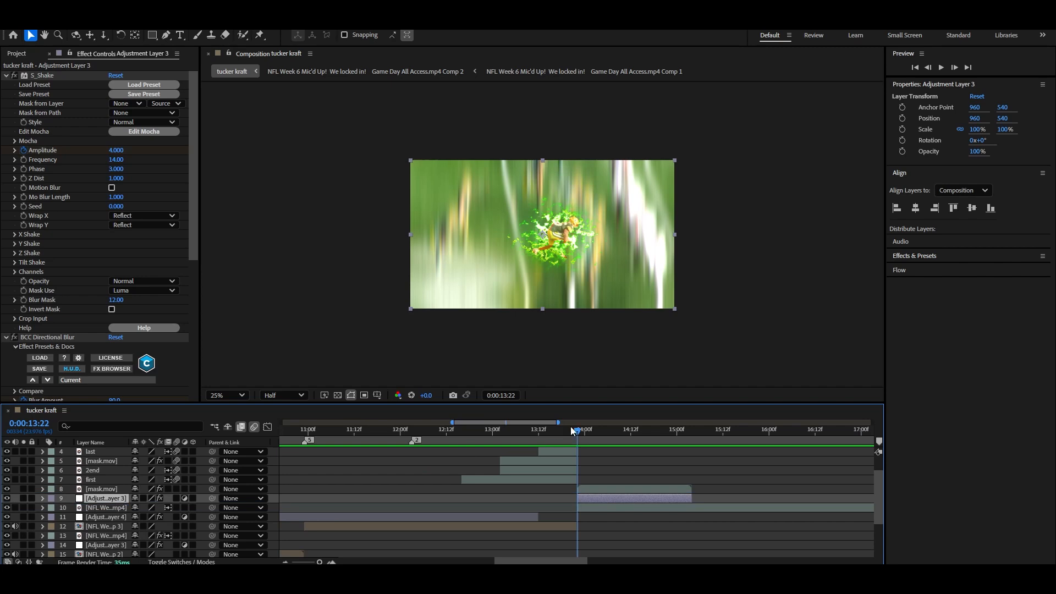
Play back the sliding strips, glowing player and shake to check the combined transition
left_click_drag(573, 430, 589, 431)
left_click_drag(715, 439, 381, 432)
key("space")
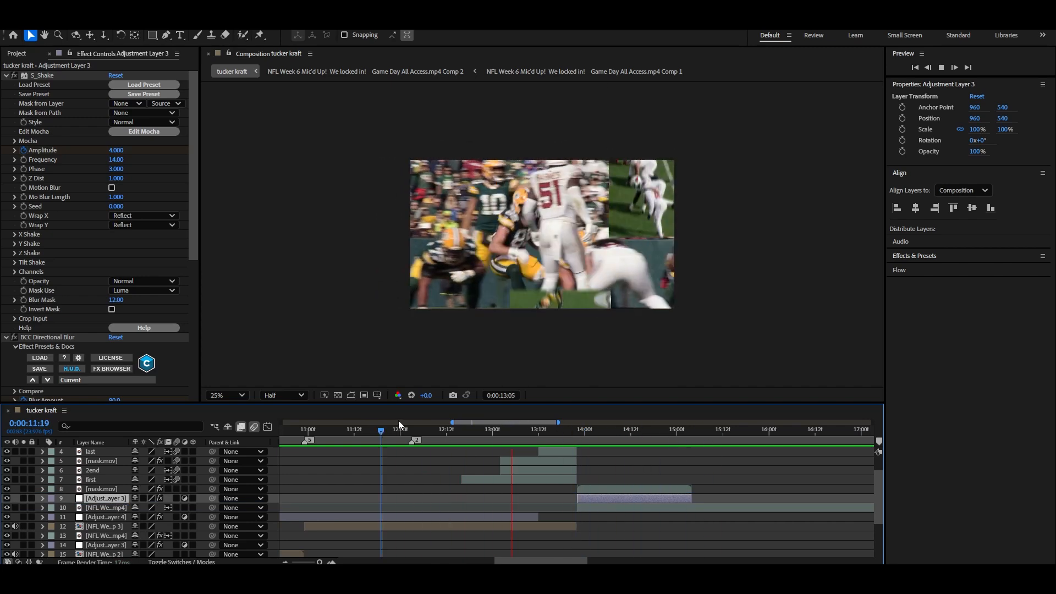
left_click_drag(682, 432, 668, 440)
left_click(418, 429)
key("space")
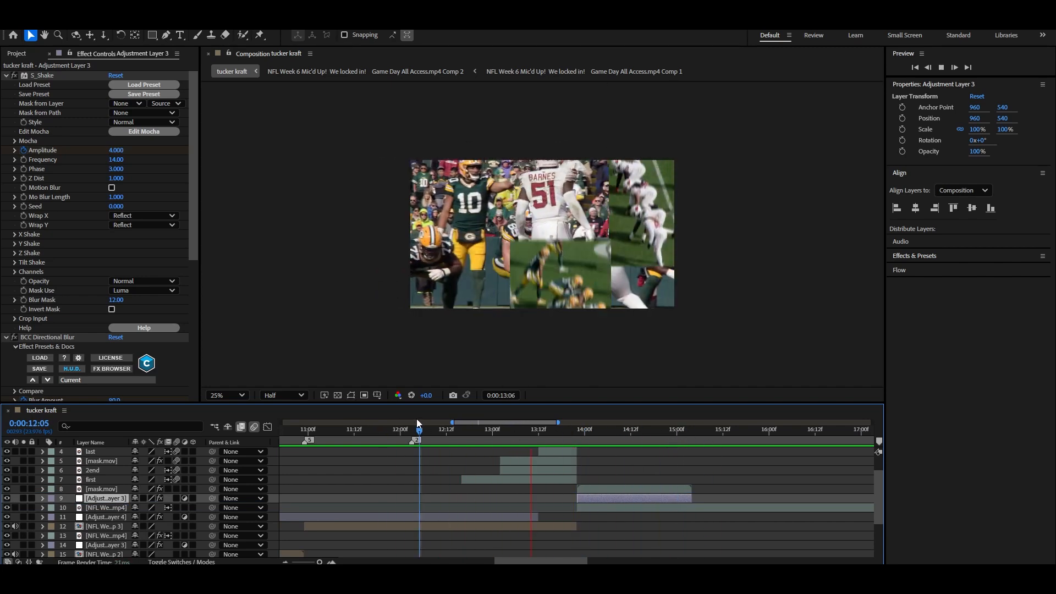
left_click(750, 432)
key("minus")
key("minus")
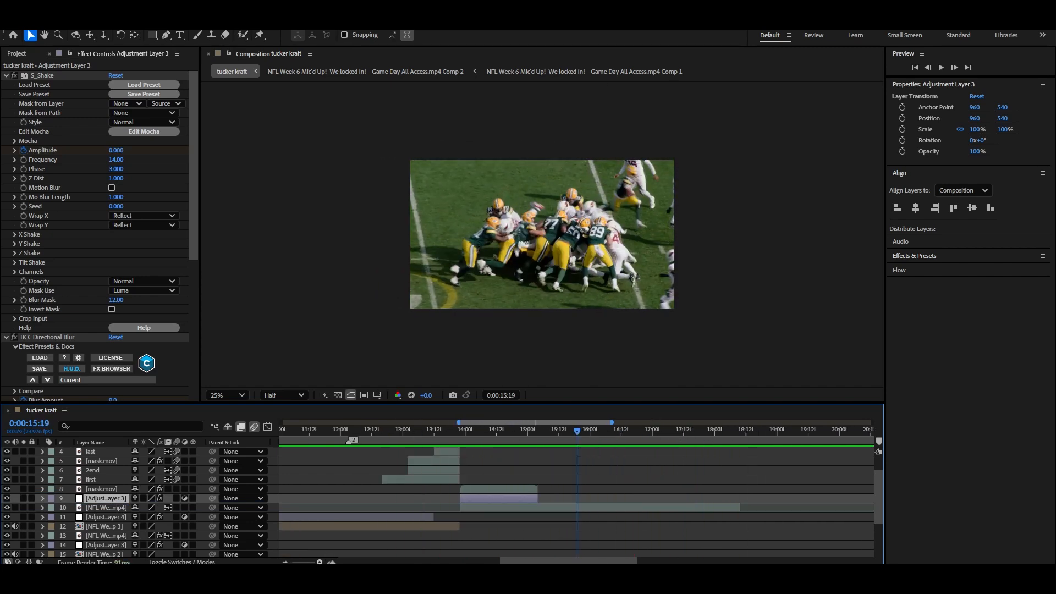